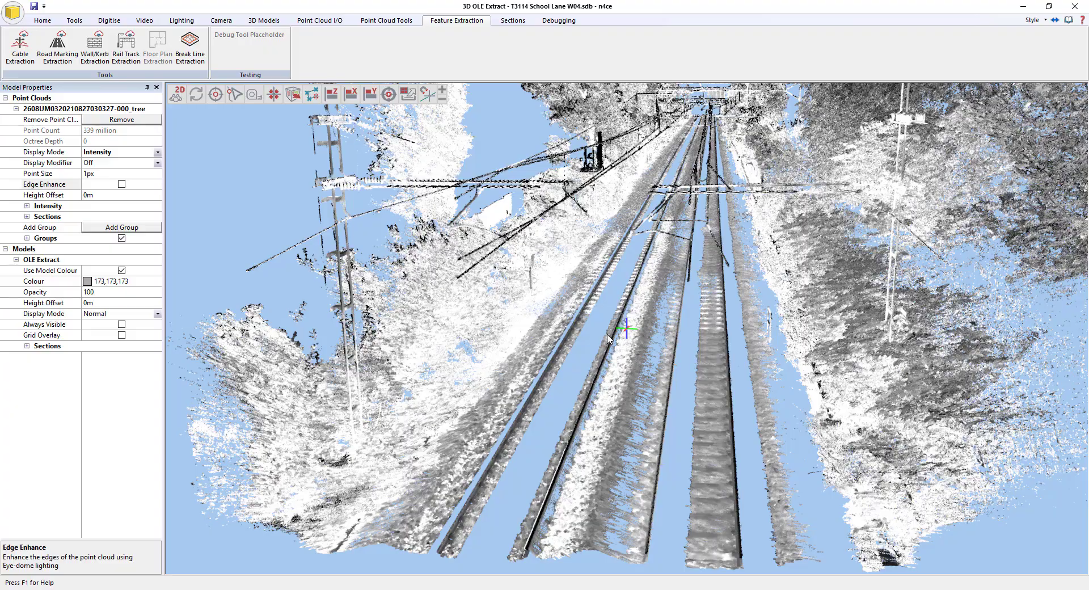
Raise the bottom face of the point cloud's clipping box above the tracks to isolate the overhead line equipment.
left_click_drag(579, 311, 487, 121)
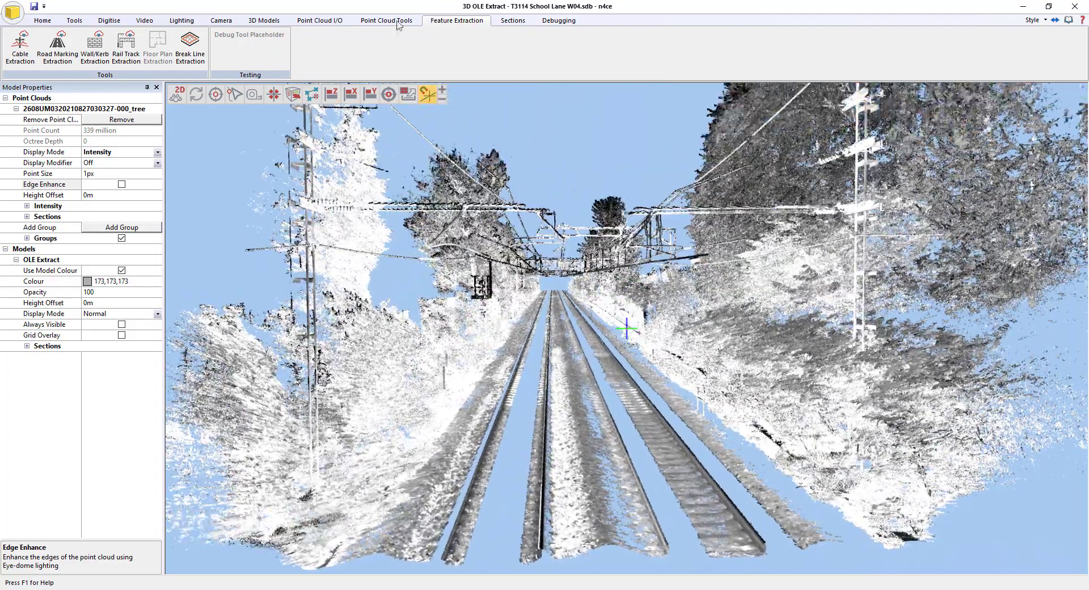
scroll(502, 24, "up", 1)
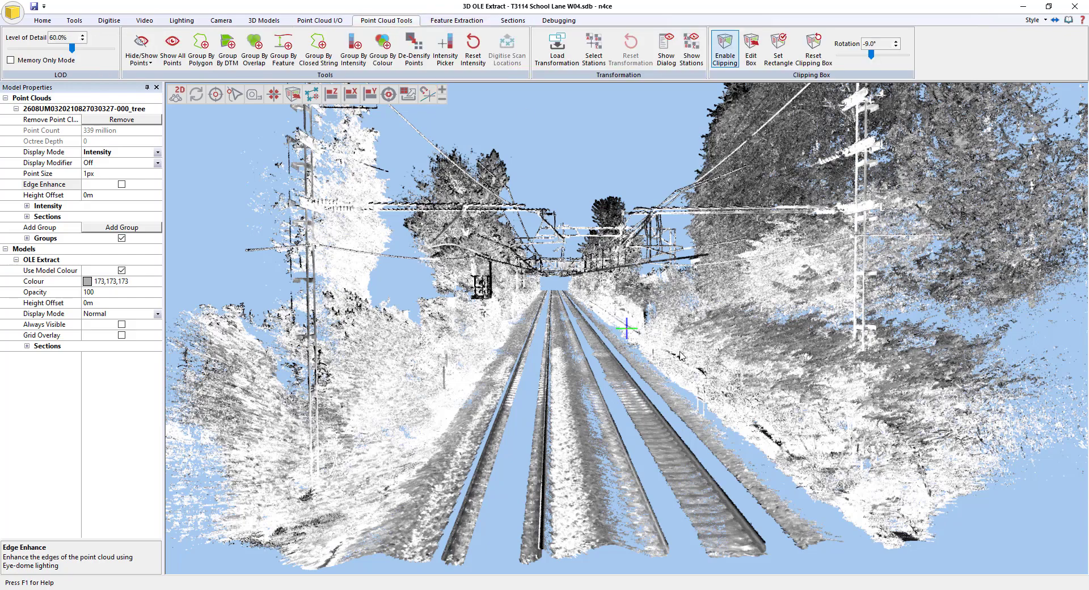
left_click(751, 48)
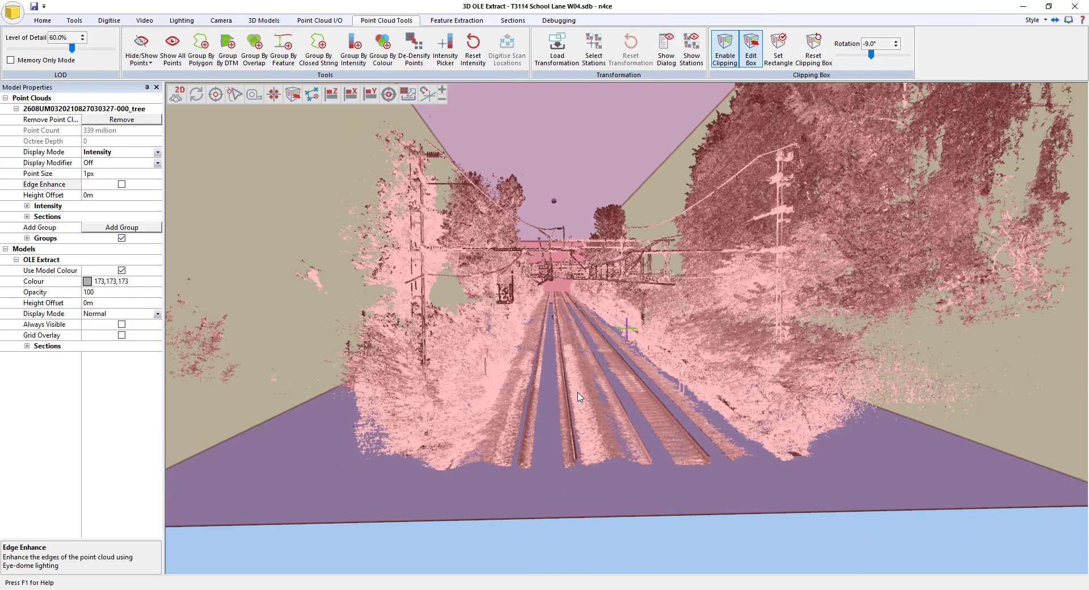
scroll(587, 363, "down", 2)
left_click_drag(585, 366, 585, 315)
left_click_drag(631, 442, 637, 505)
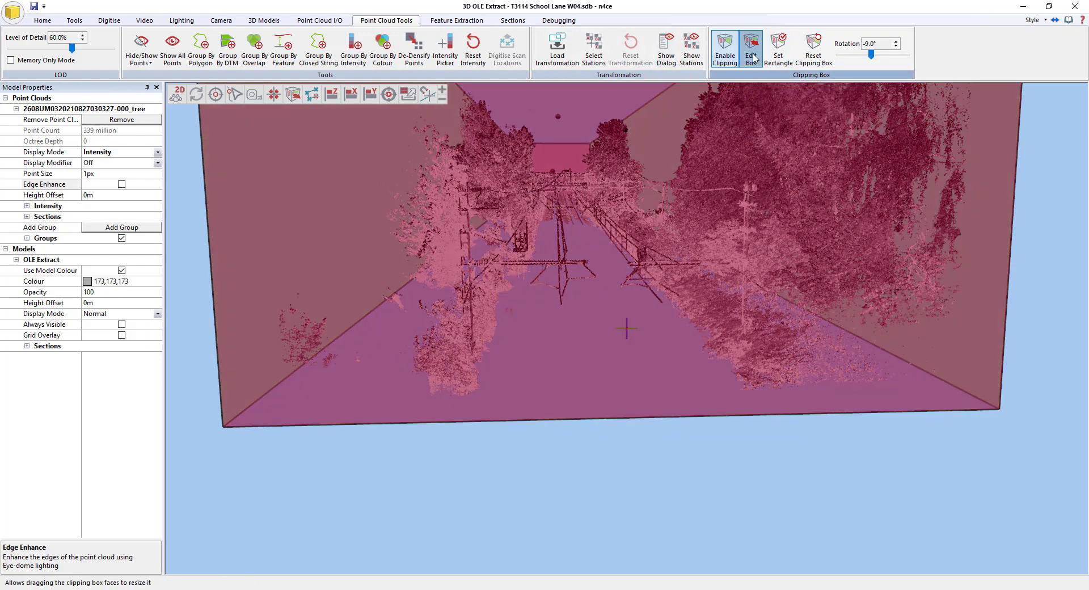
left_click(752, 56)
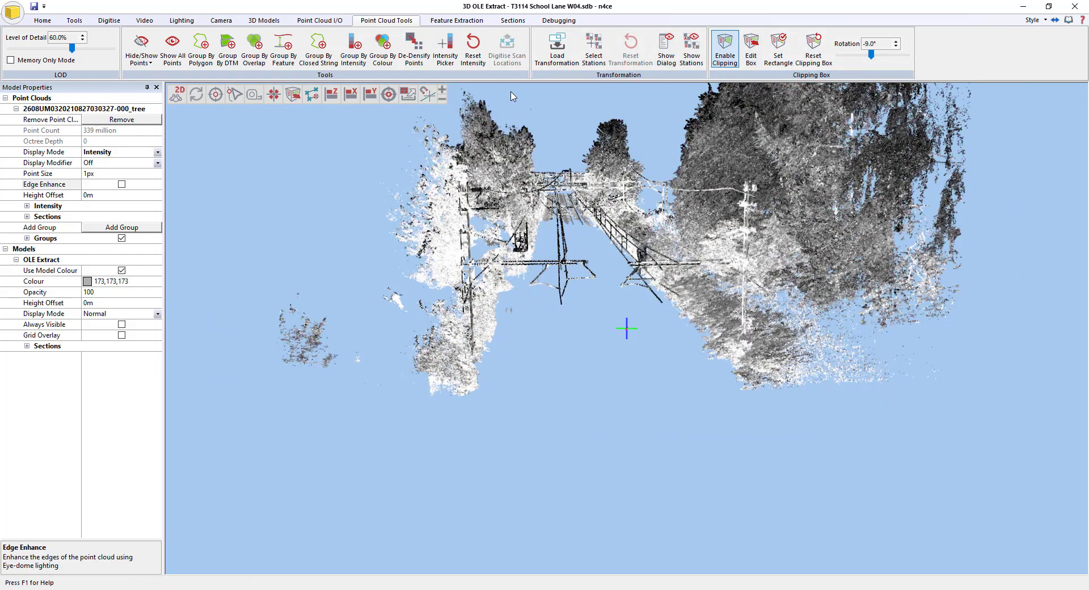
Start Cable Extraction and turn off the Frustums, Polygons and Rays debug graphics.
left_click(457, 21)
left_click(20, 47)
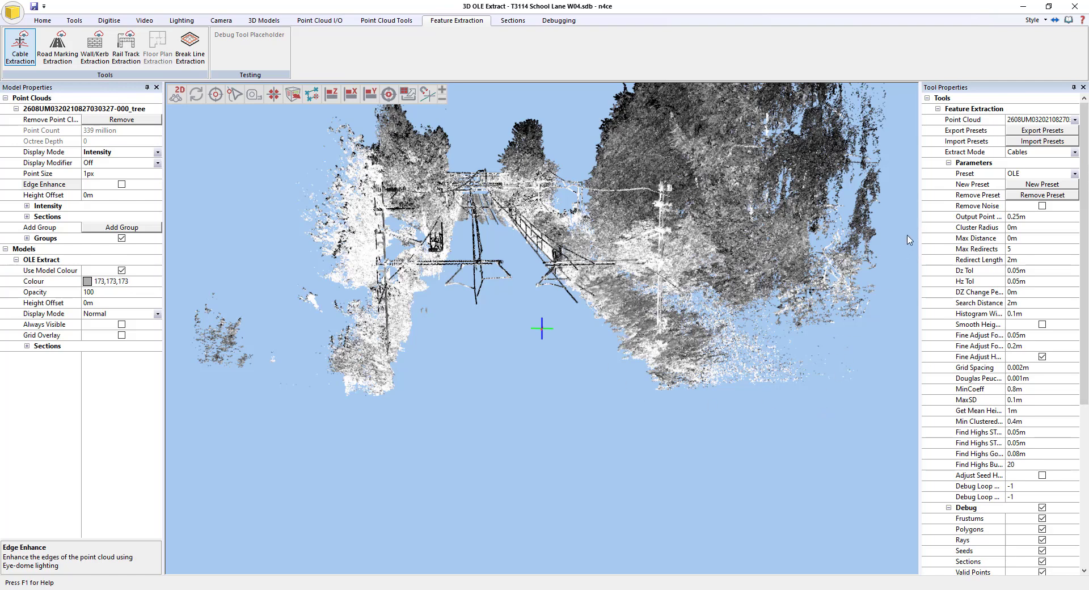
left_click(949, 164)
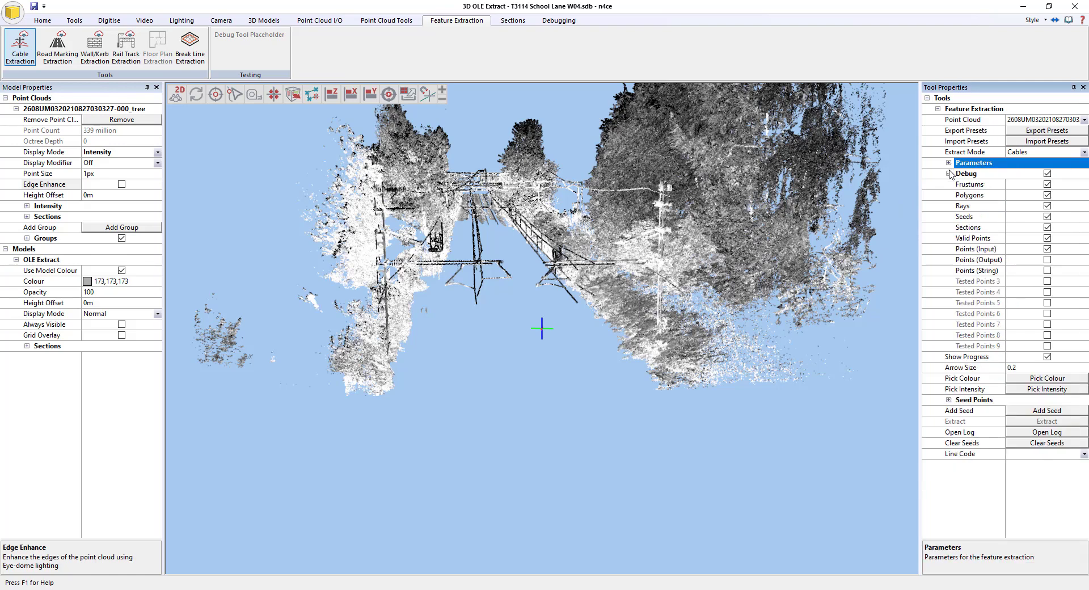
left_click(1047, 185)
left_click(1048, 196)
left_click(1048, 206)
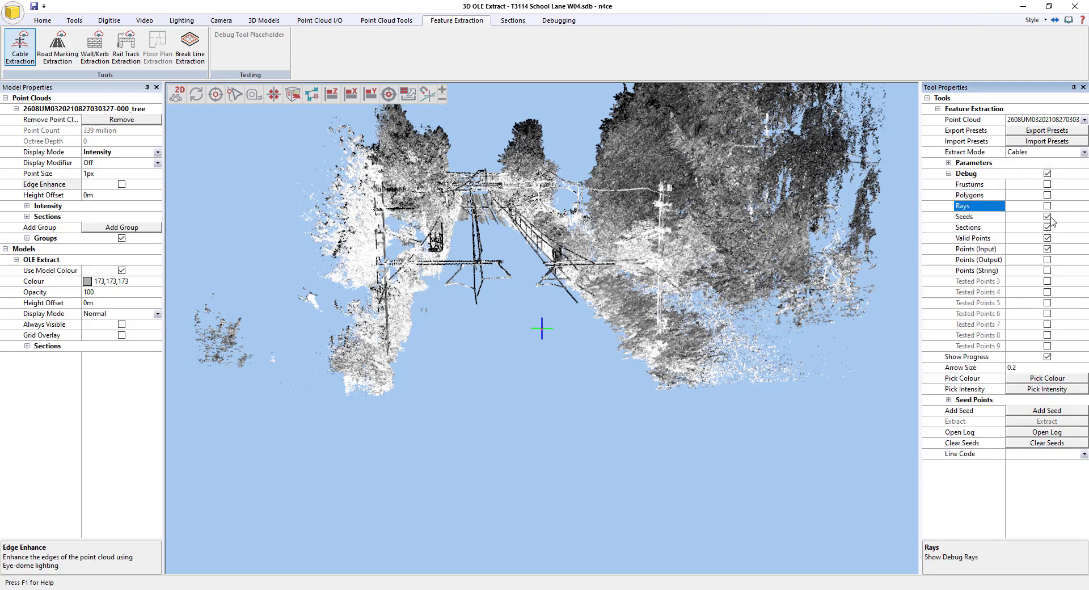
left_click(948, 174)
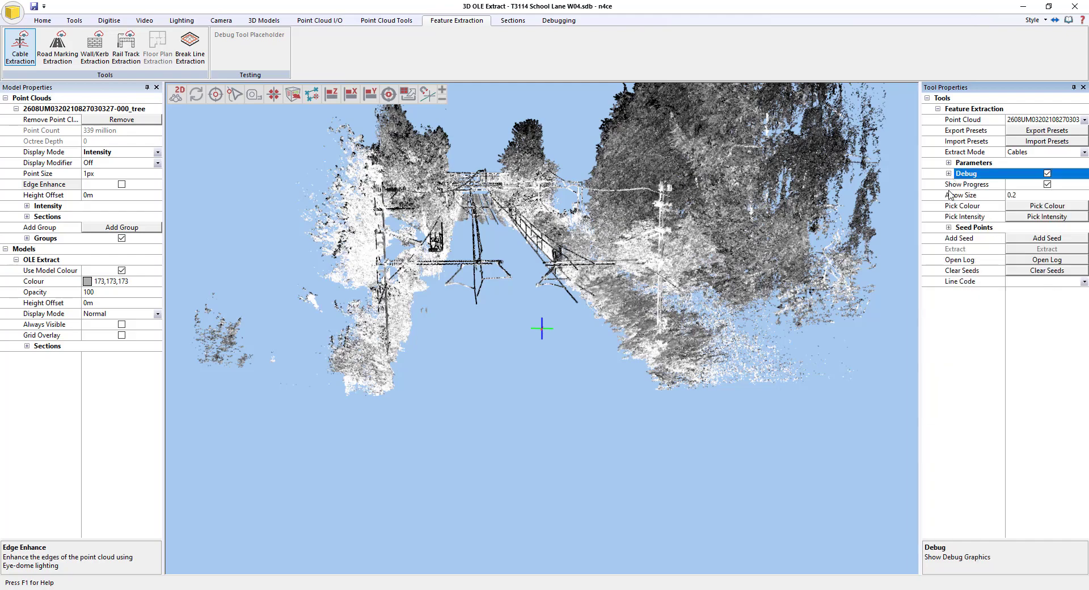
Add two directional seed points at the near ends of the two adjacent lower wires over the left-hand track.
left_click(1047, 238)
scroll(511, 341, "up", 5)
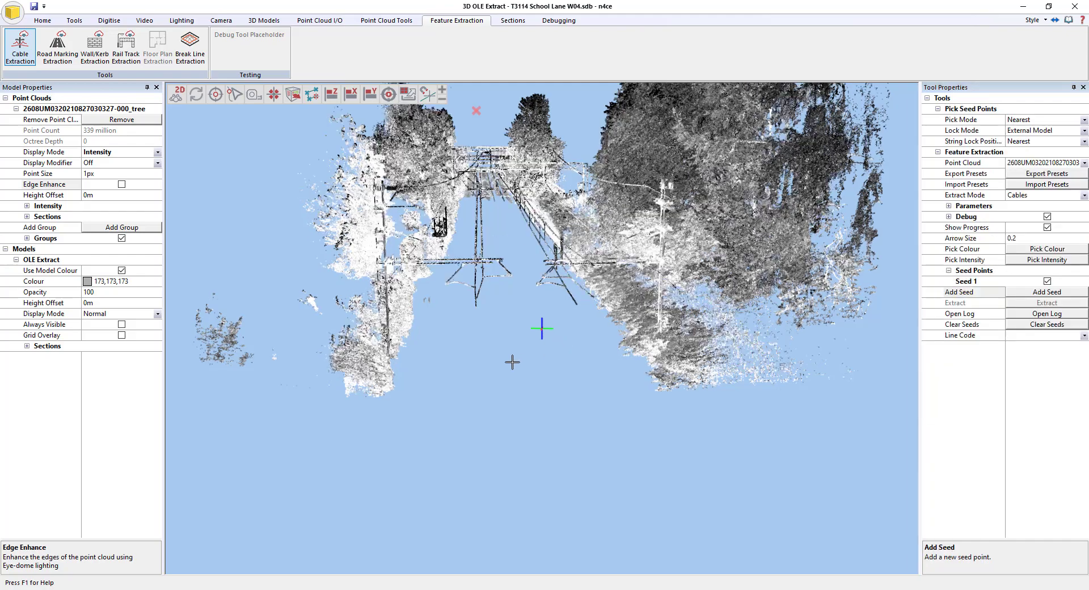
mouse_move(413, 316)
middle_mouse_down()
mouse_move(479, 308)
mouse_move(430, 294)
middle_mouse_up()
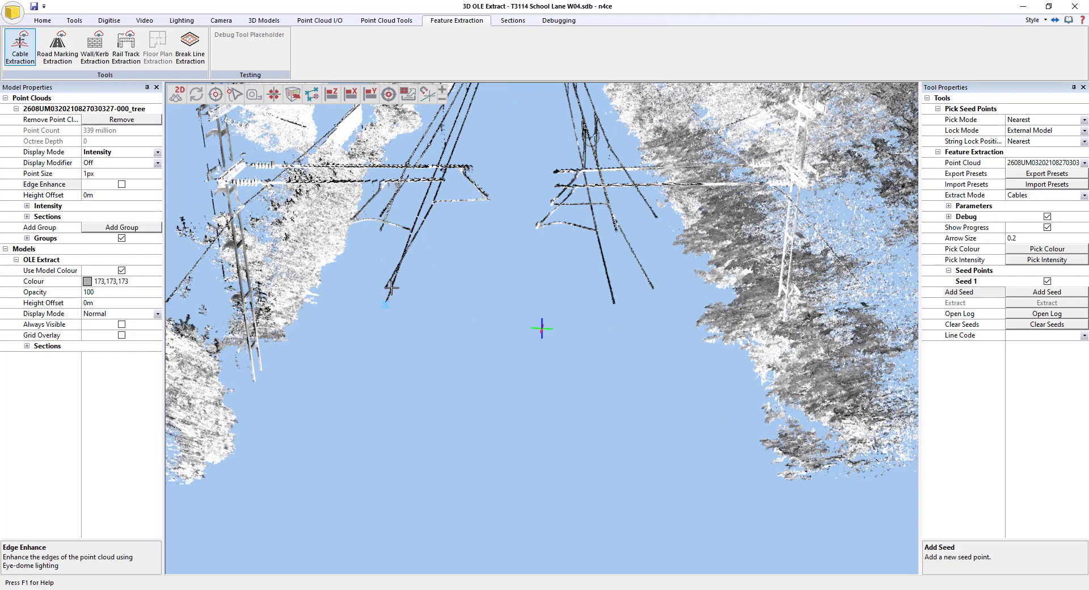
middle_click_drag(414, 278, 408, 255)
middle_click_drag(453, 282, 586, 315)
left_click(1048, 249)
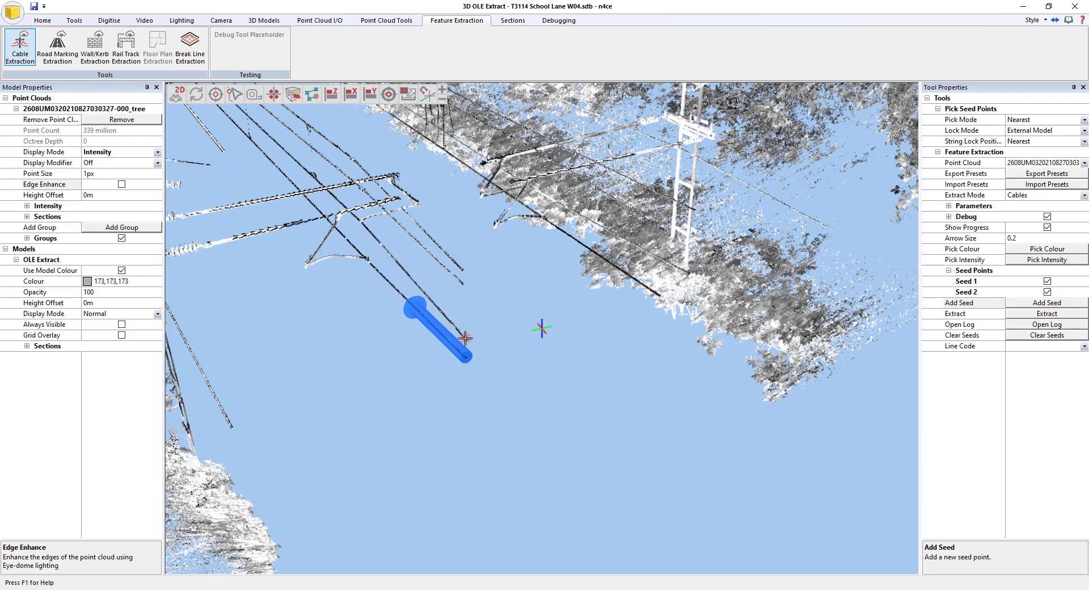
left_click(431, 301)
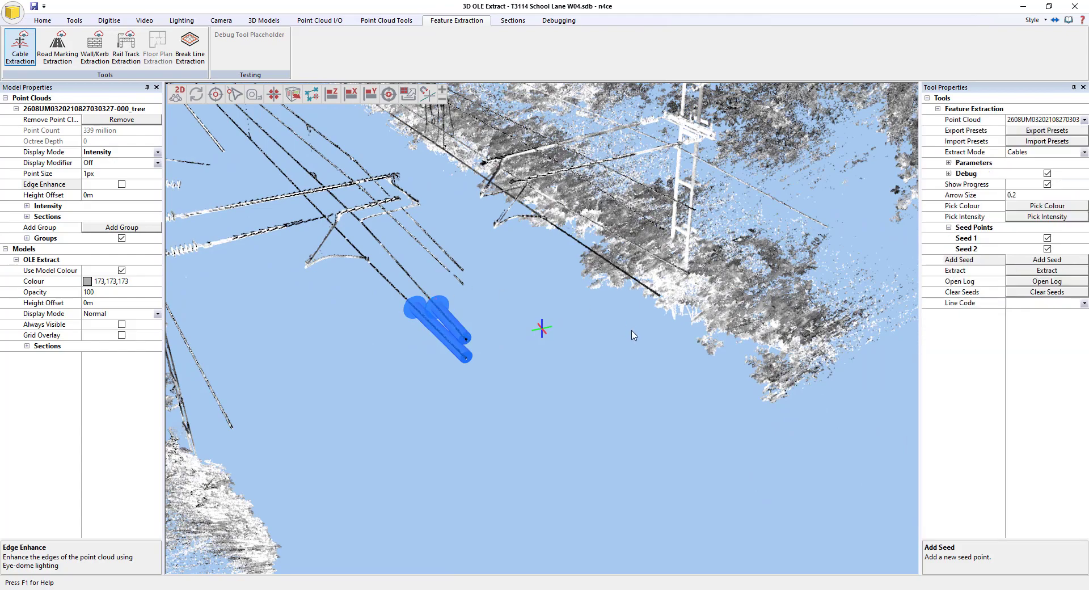
Rotate the misaligned seed arrow beside the upper wires so that it points along its cable.
middle_click_drag(632, 332, 565, 372)
middle_click_drag(706, 343, 633, 328)
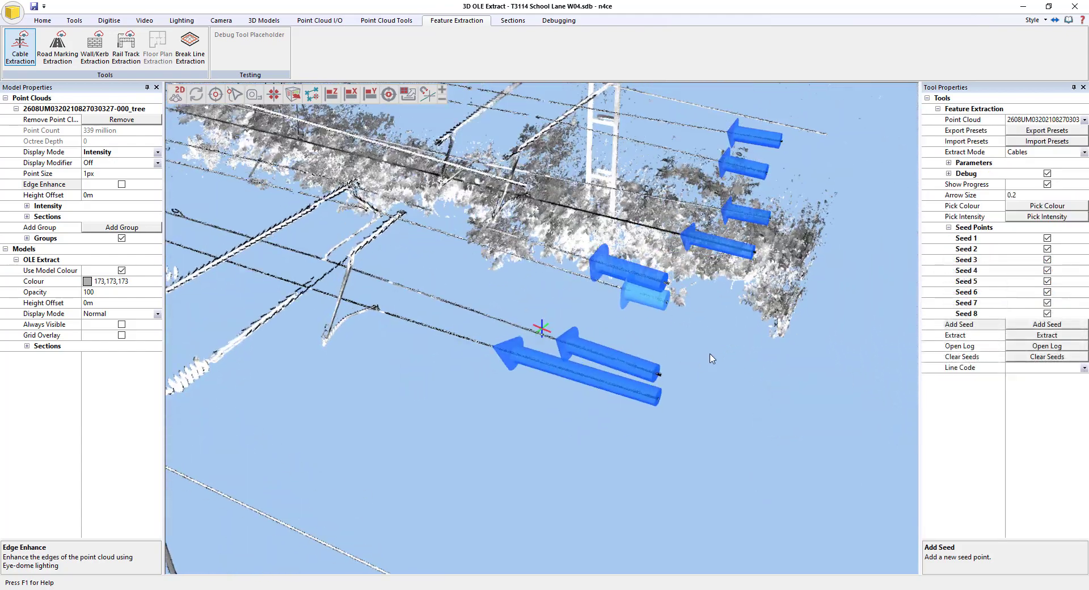
right_click(634, 315)
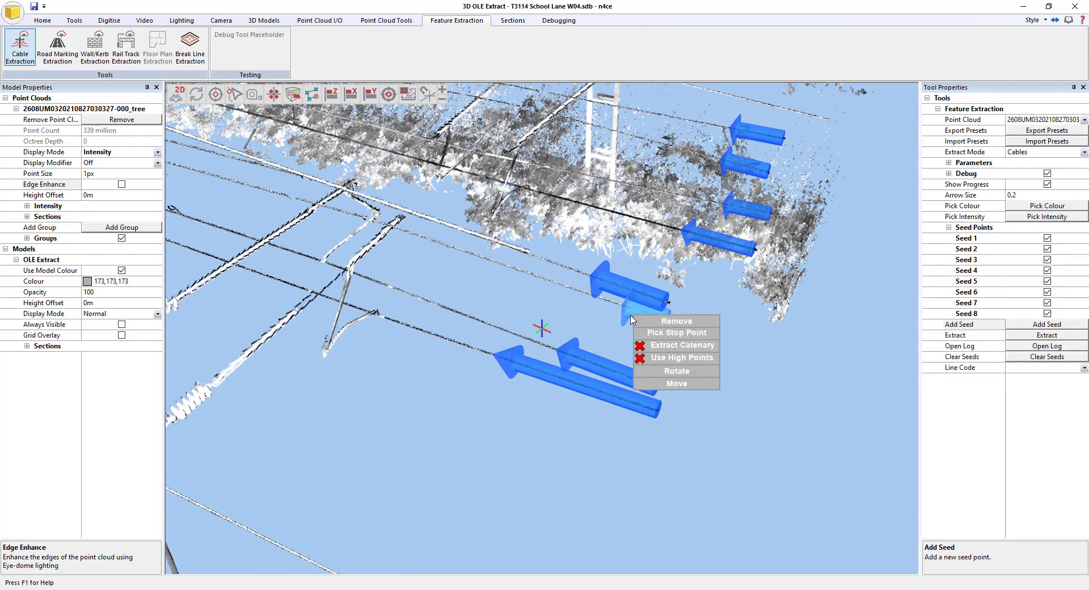
left_click(680, 375)
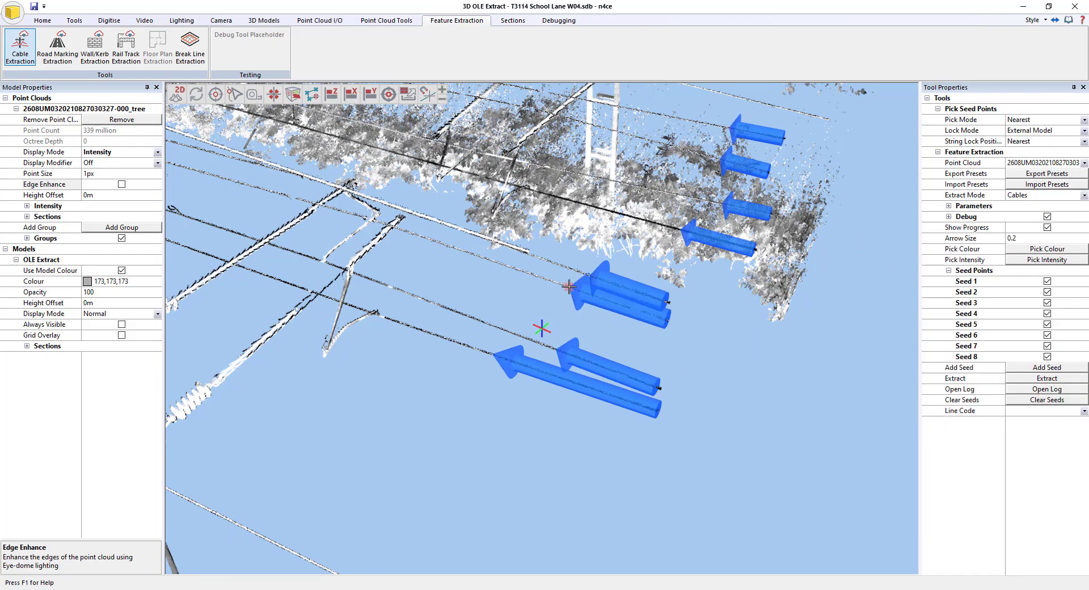
left_click(569, 287)
Assign the line code CON to Seed 1 and Seed 2.
middle_click_drag(716, 359, 510, 333)
scroll(566, 428, "down", 4)
middle_click_drag(566, 429, 538, 386)
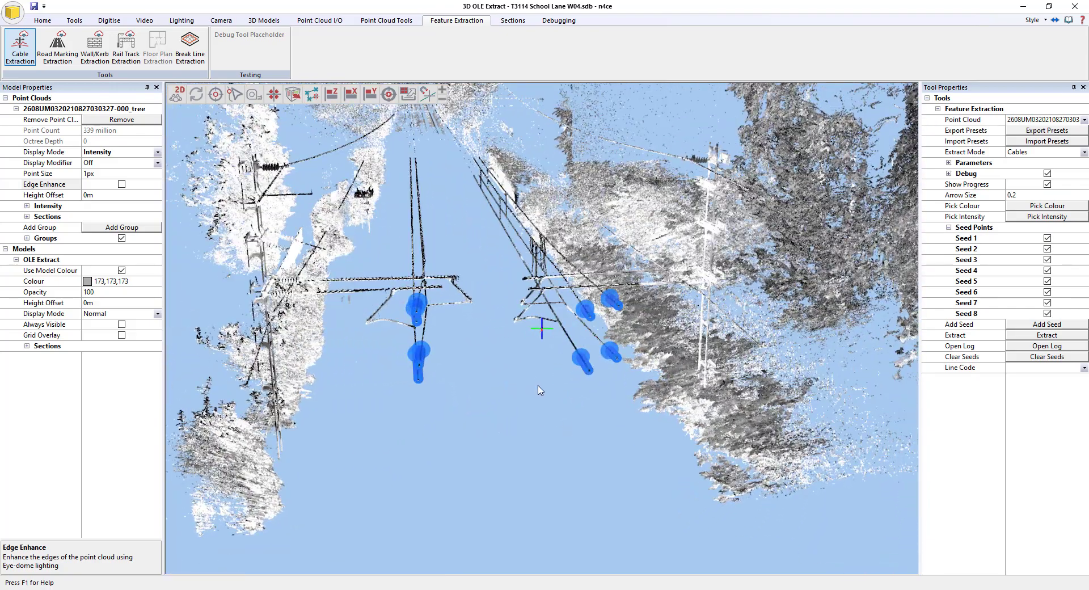
double_click(977, 239)
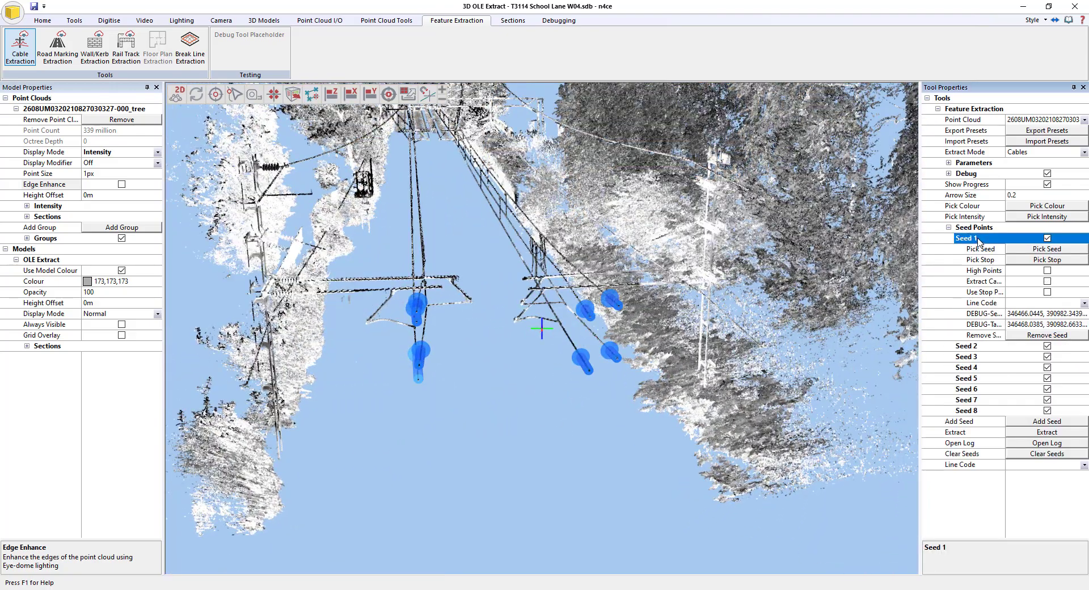
left_click(1030, 307)
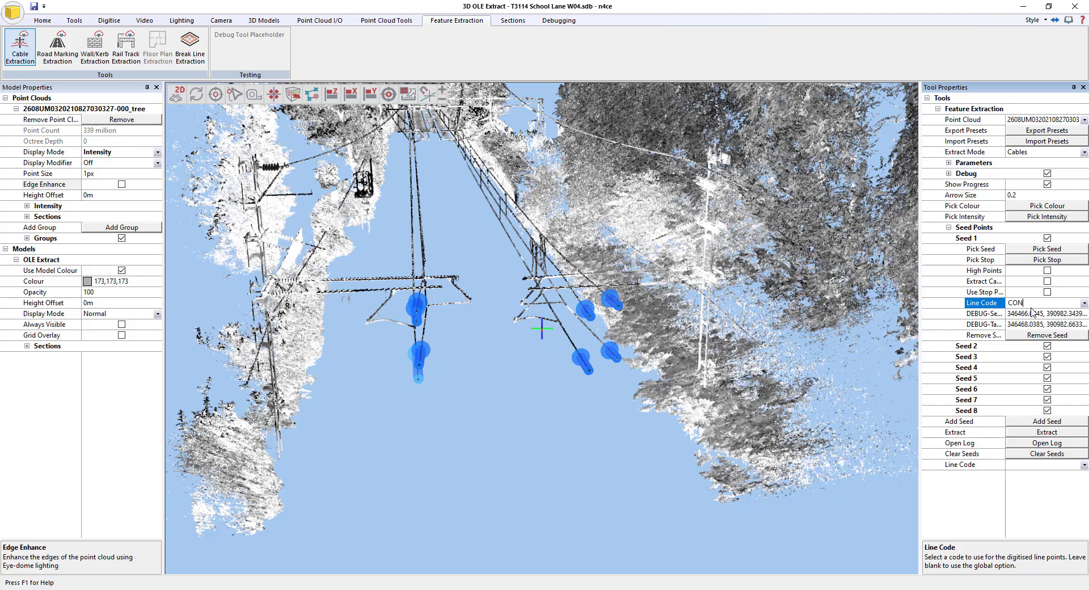
left_click(994, 346)
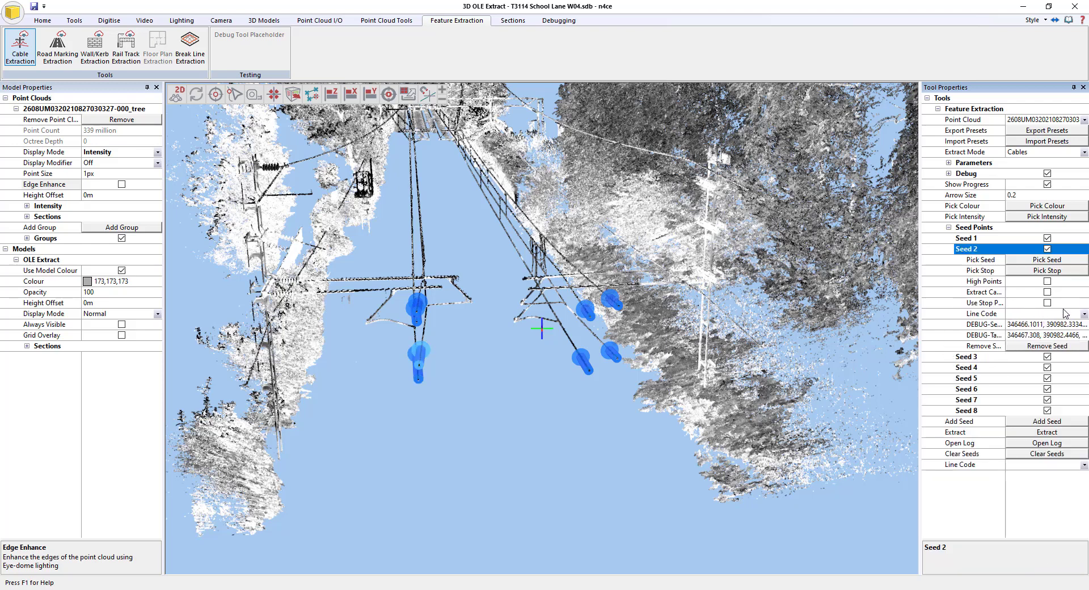
left_click(1052, 315)
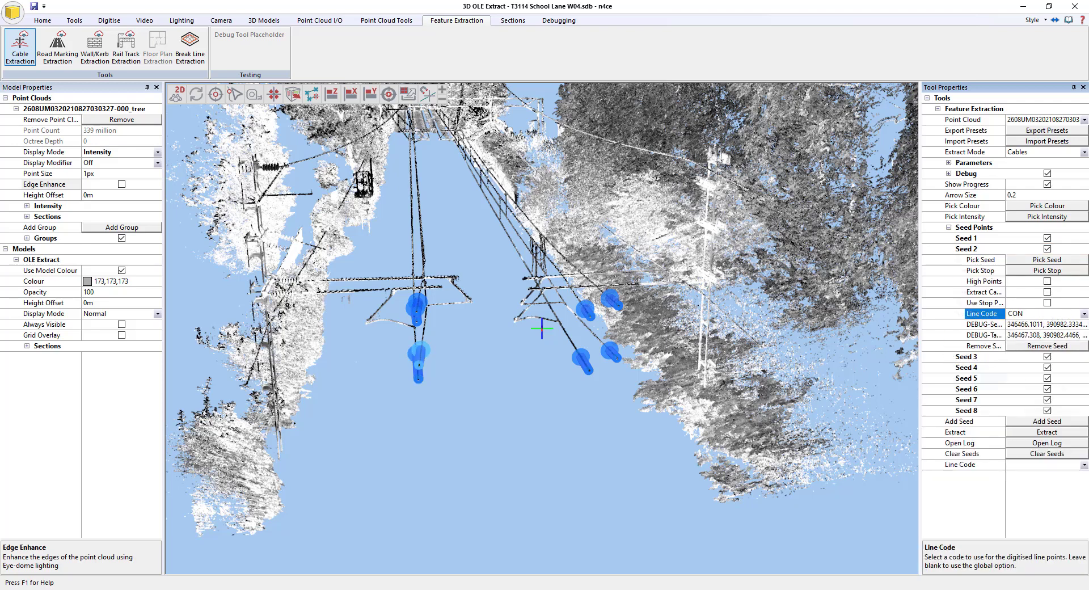
Assign the line code CAT to Seed 8.
left_click(967, 411)
left_click(1024, 378)
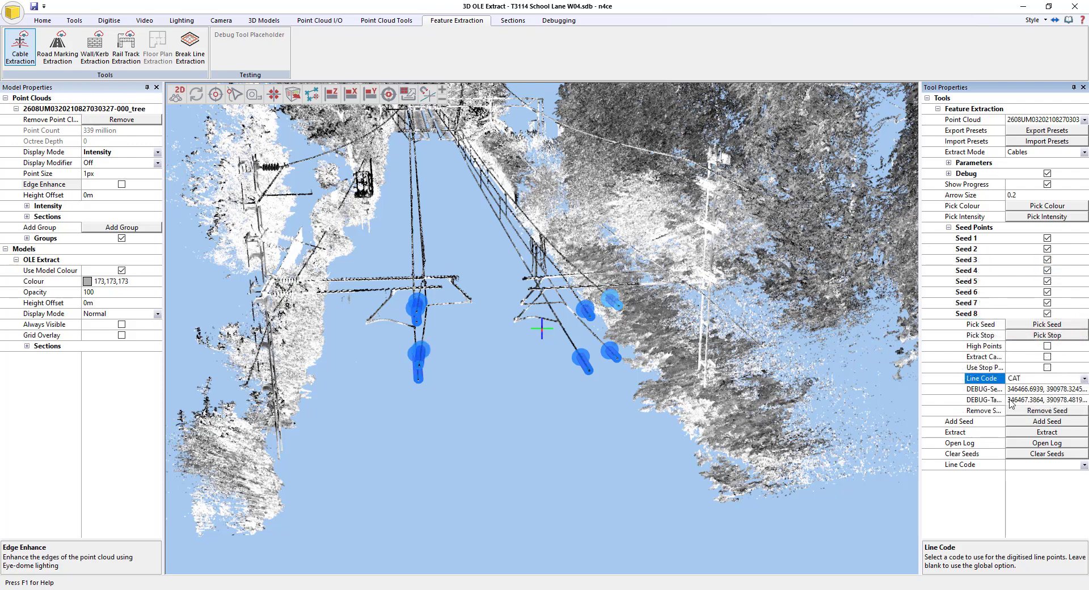
left_click(1059, 497)
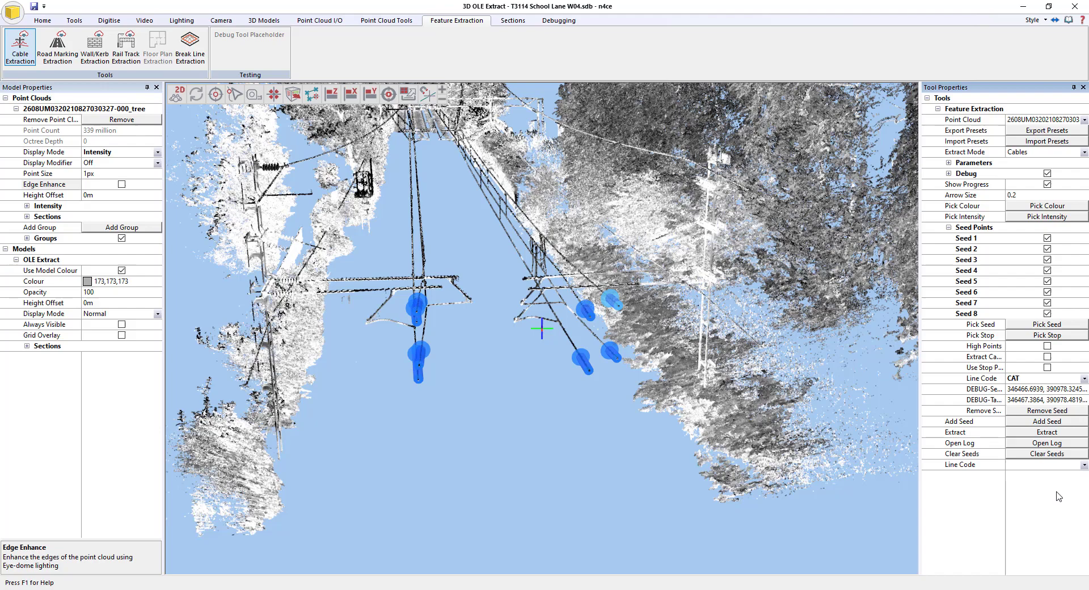
Extract the cable linework from all eight seed points and commit all the extracted strings to the model.
left_click(1046, 432)
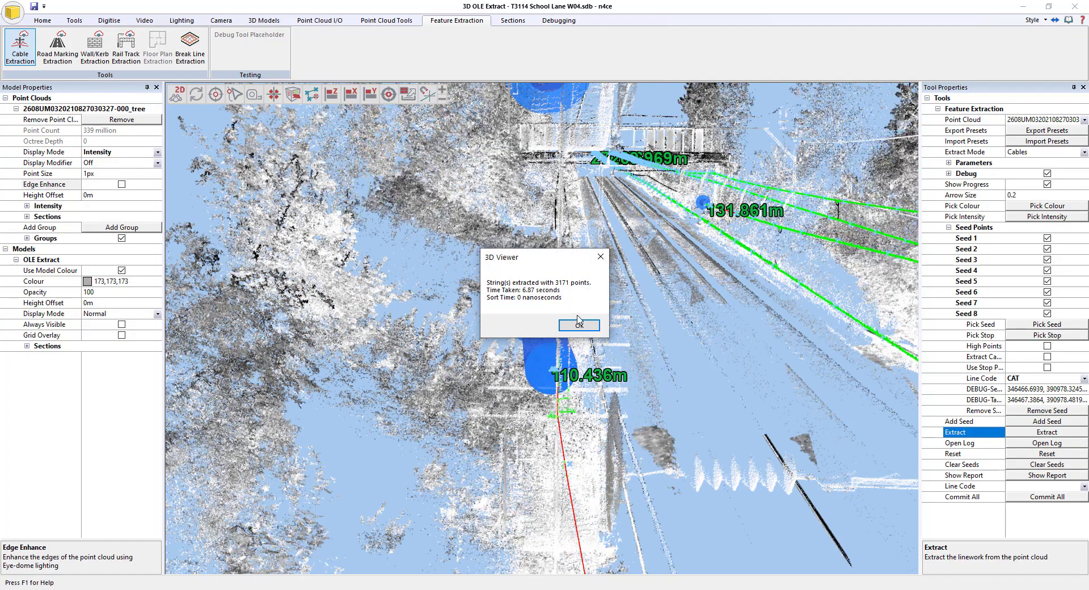
left_click(579, 324)
scroll(675, 322, "down", 2)
scroll(675, 322, "down", 3)
middle_click_drag(675, 322, 581, 371)
scroll(648, 361, "down", 3)
scroll(581, 371, "down", 3)
scroll(581, 370, "up", 5)
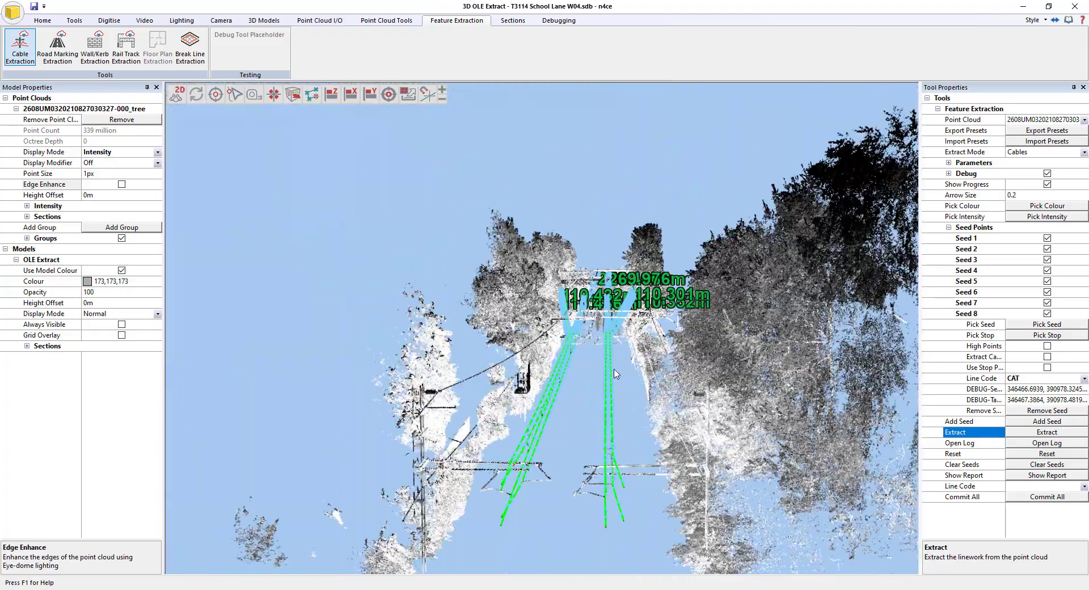
left_click(1047, 497)
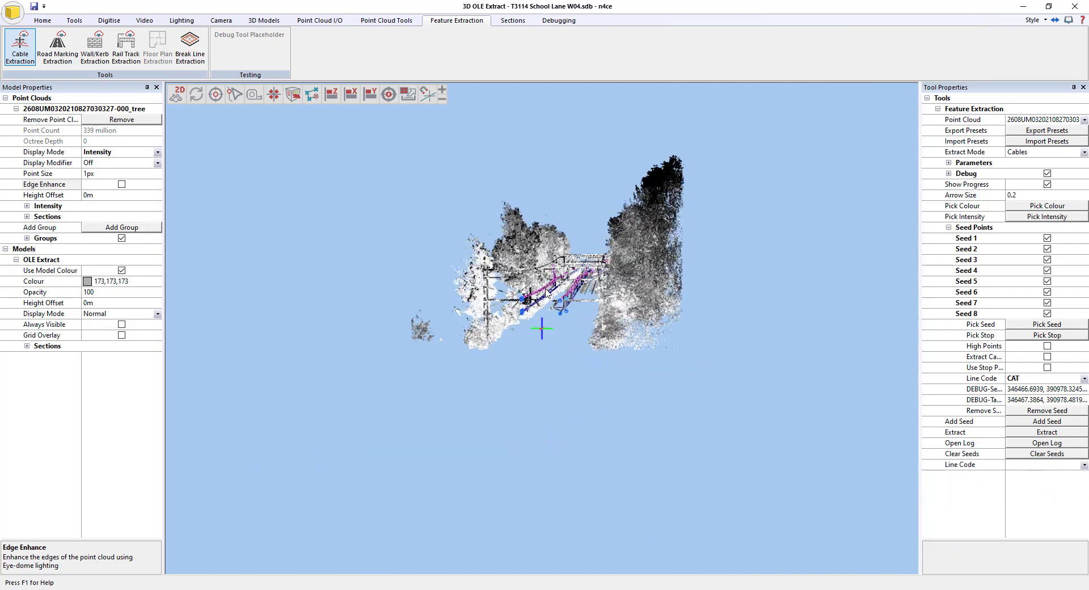
Set the point cloud's display mode to Off so only the extracted cable strings are shown.
left_click(158, 155)
left_click(100, 163)
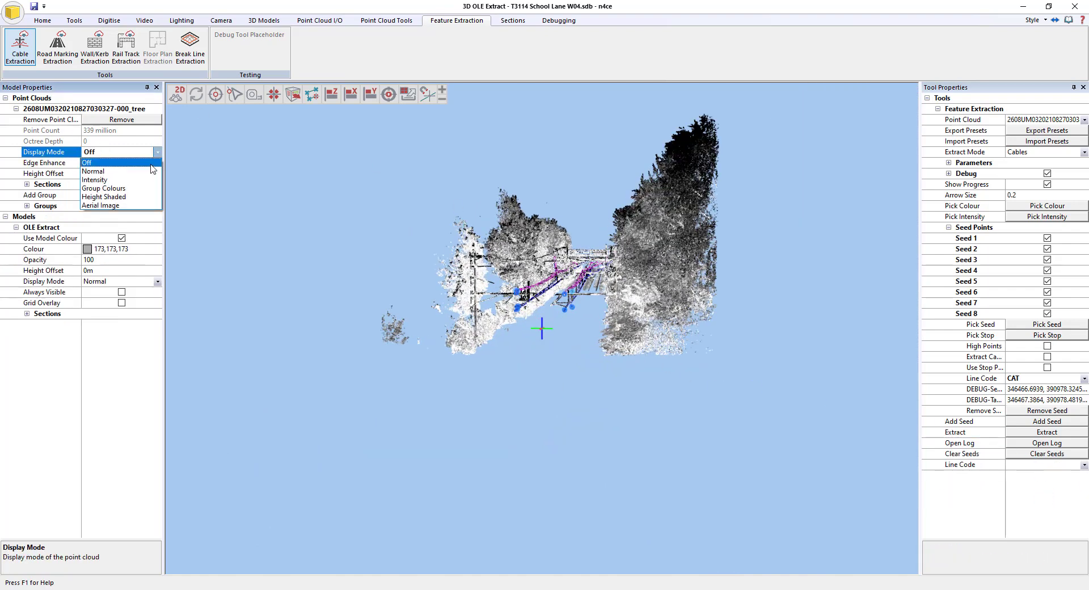
key("Escape")
middle_click_drag(667, 254, 657, 229)
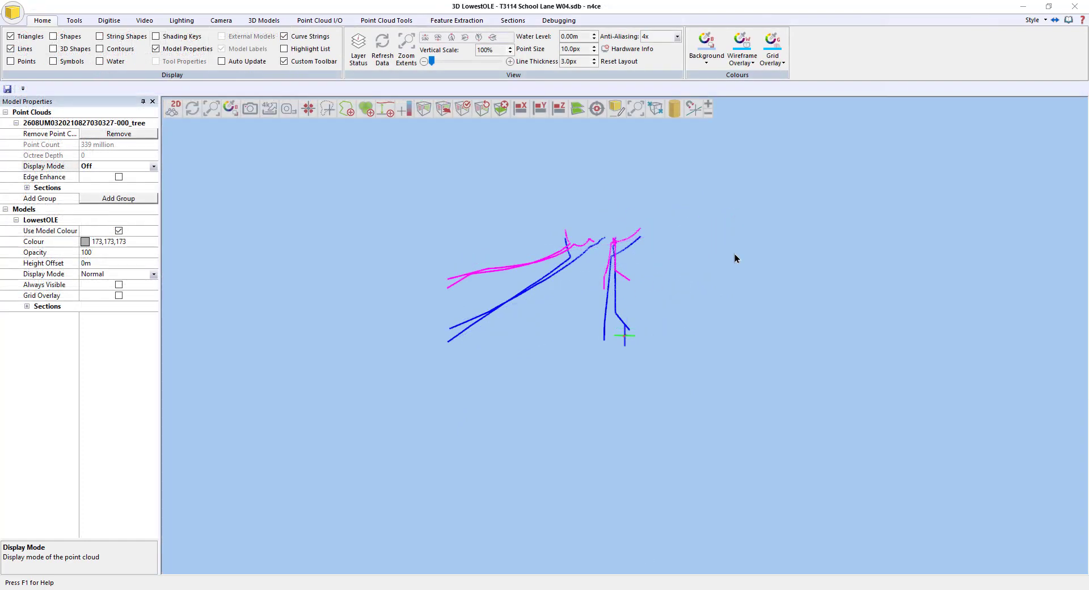
Close the 3D view and add the 04 Scan Data OS Grid H&S model as a backcloth to the LowestOLE model.
left_click(1080, 7)
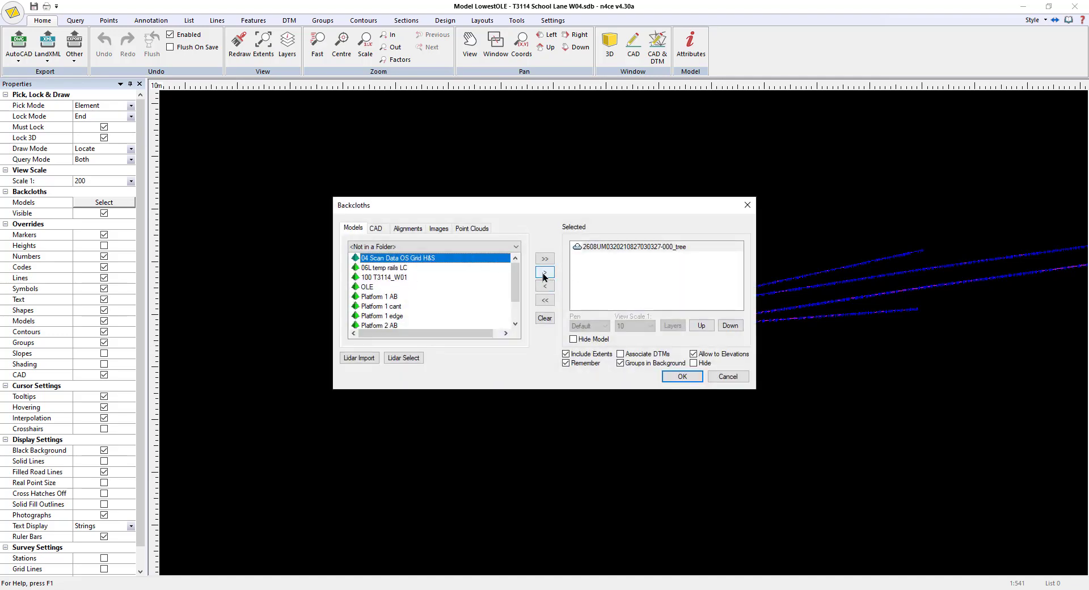
left_click(543, 275)
left_click(683, 376)
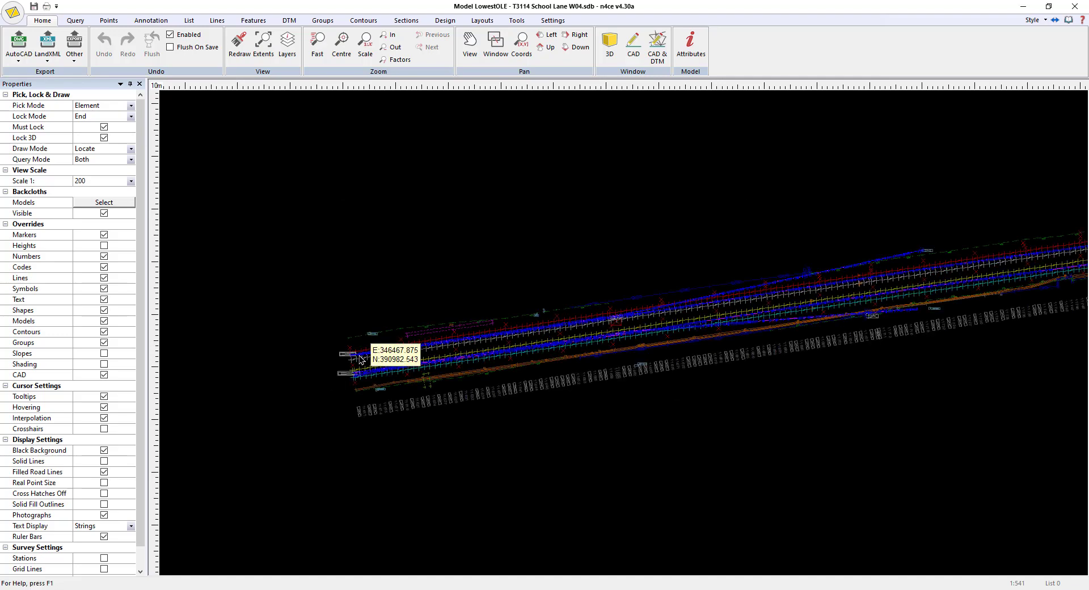
Copy the four rail lines of the Up Main and Down Main tracks from the backcloth into the LowestOLE model.
scroll(373, 387, "up", 5)
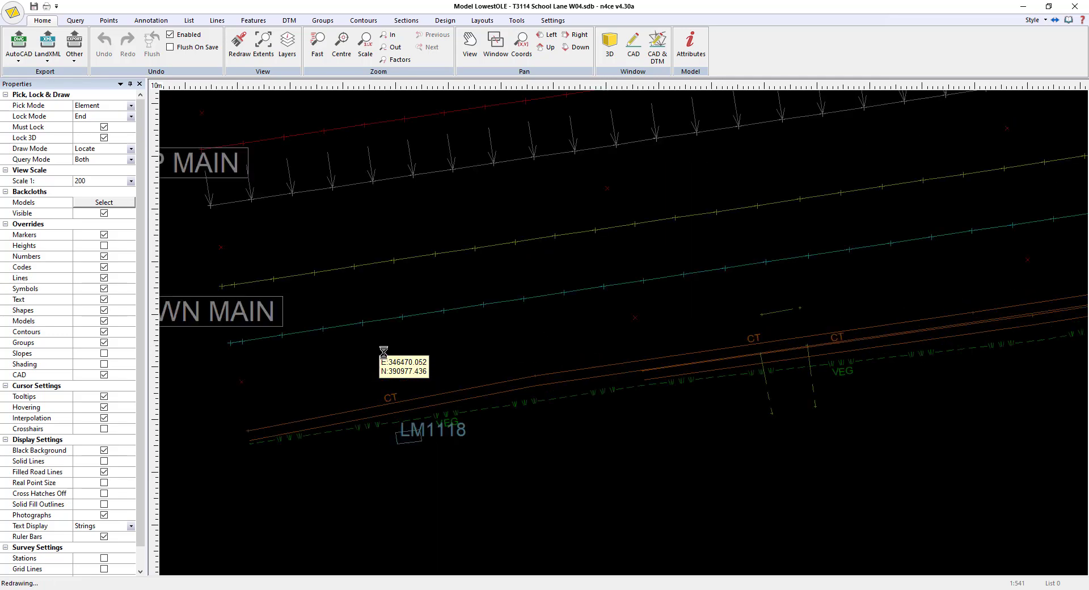
left_click(218, 20)
left_click(616, 43)
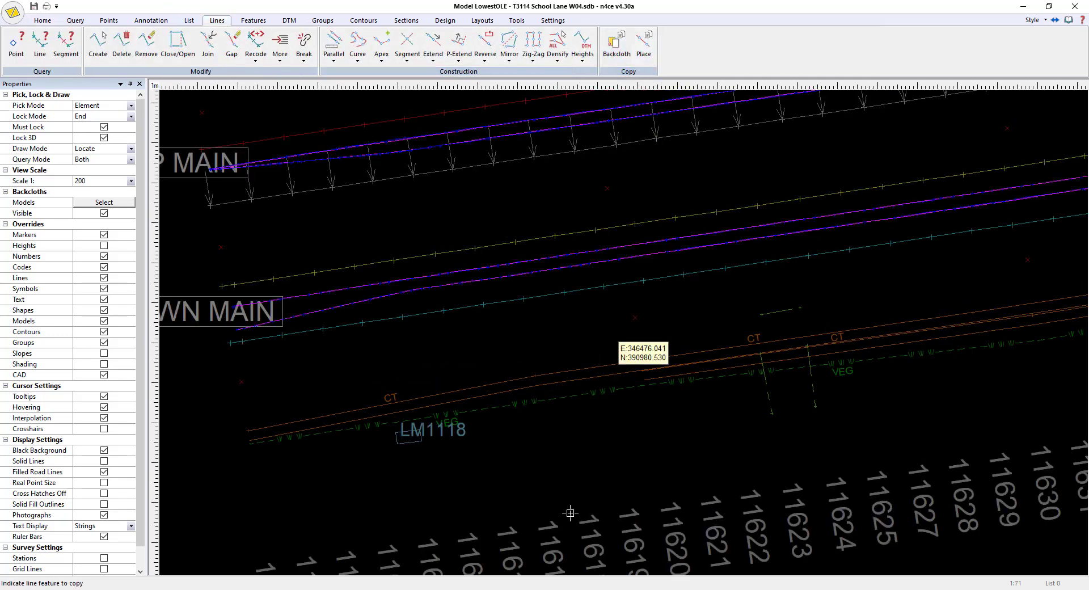
middle_click_drag(341, 377, 551, 350)
scroll(623, 321, "up", 2)
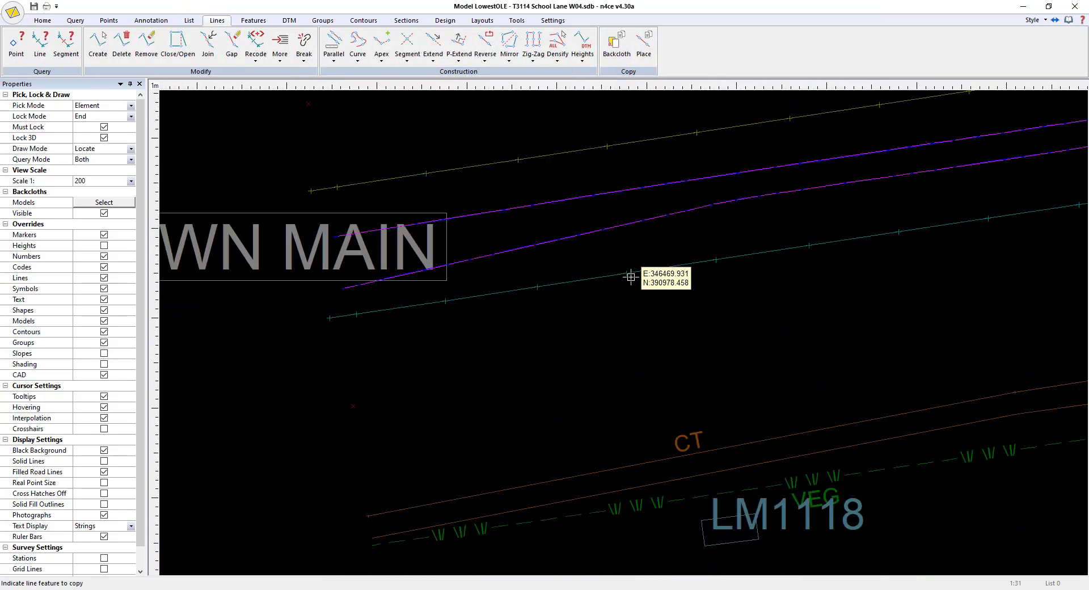
left_click(606, 146)
middle_click_drag(689, 312, 683, 406)
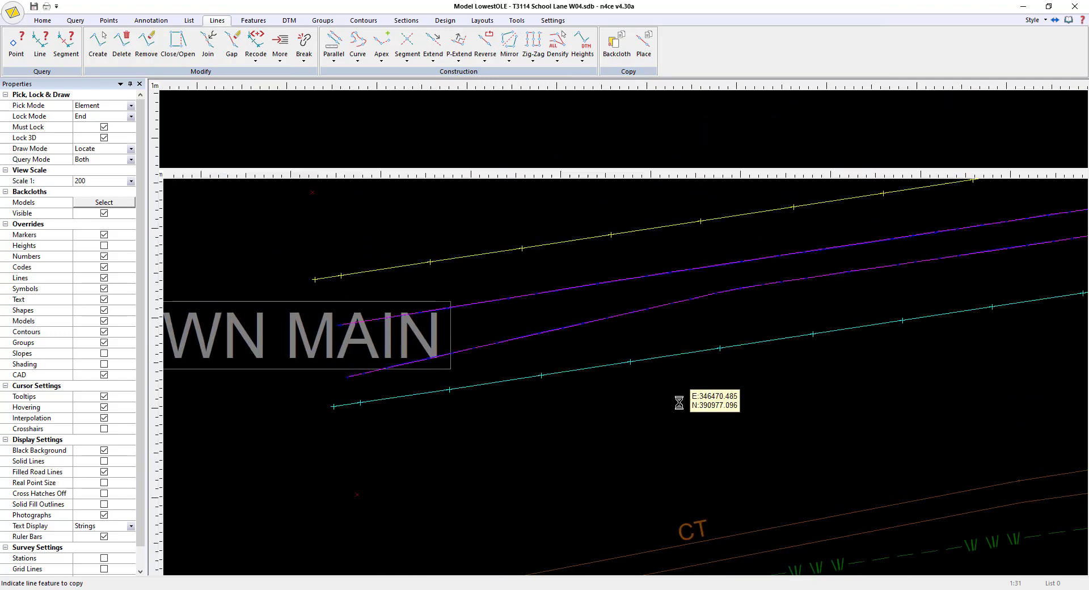
scroll(683, 406, "down", 1)
middle_click_drag(592, 220, 604, 301)
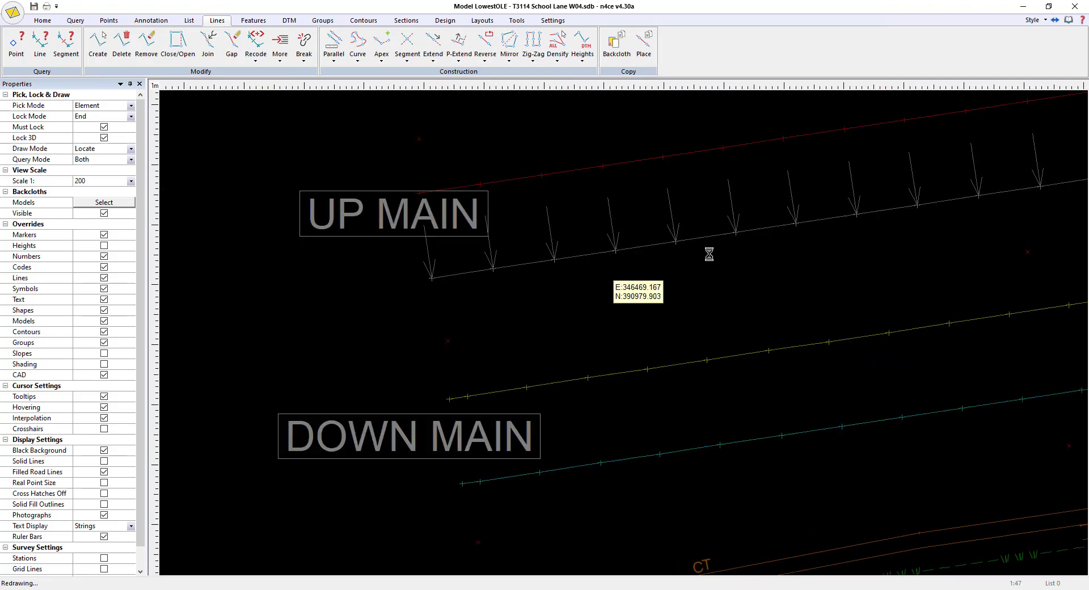
left_click(656, 250)
left_click(590, 381)
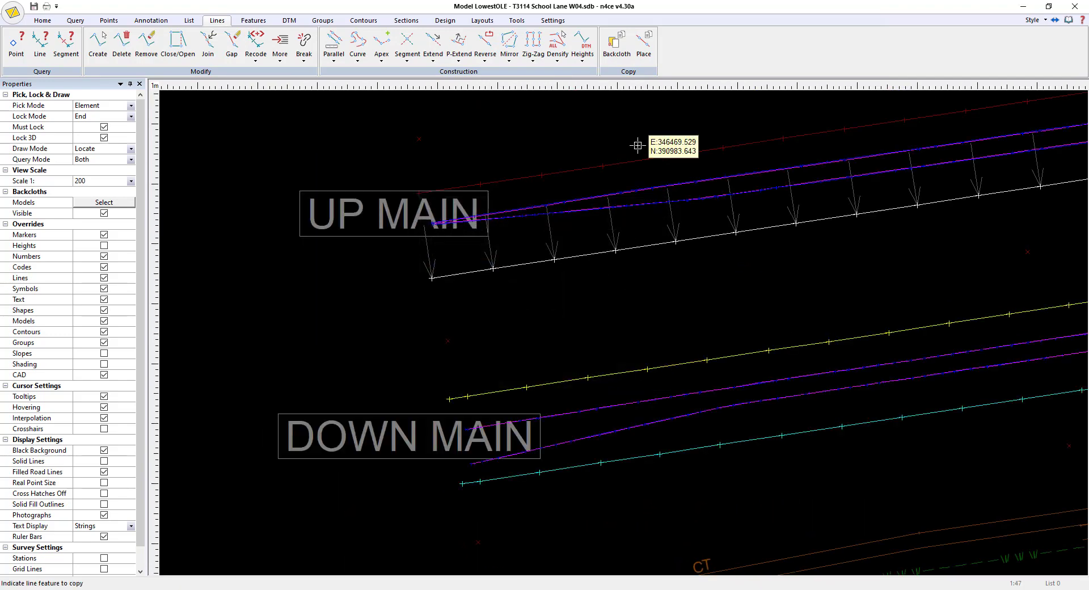
Clear all the backcloths selected for the LowestOLE model.
left_click(121, 202)
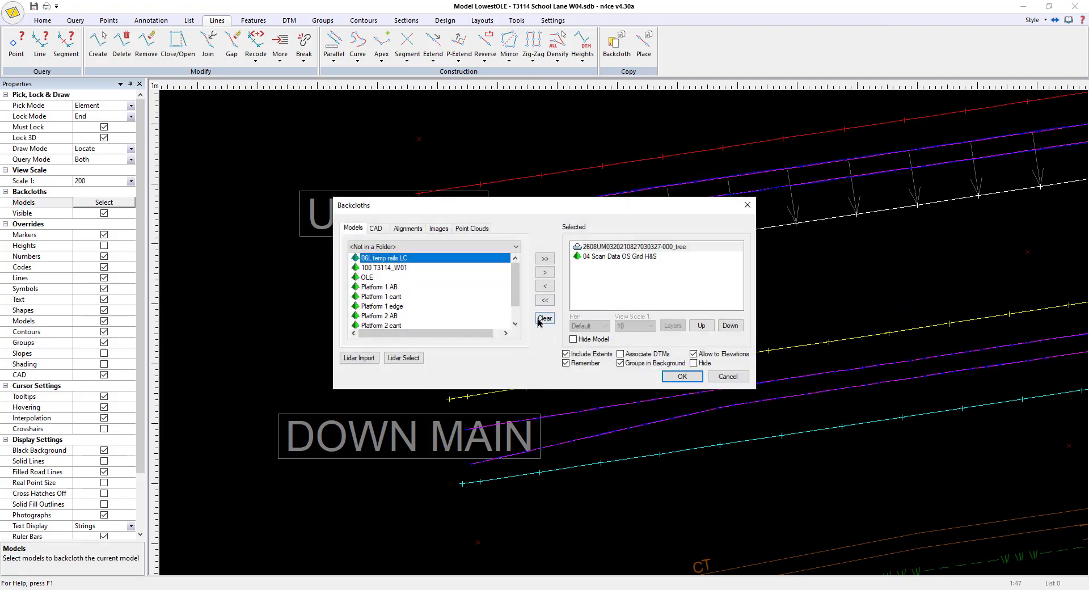
left_click(543, 319)
left_click(687, 378)
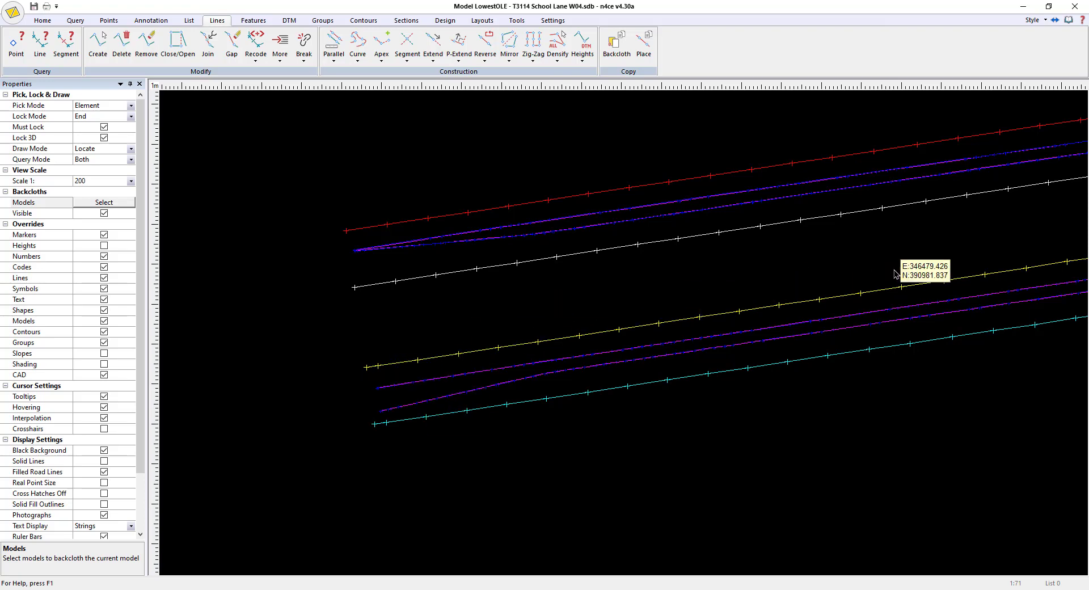
Query the yellow R3 rail line and reverse its direction.
left_click(72, 22)
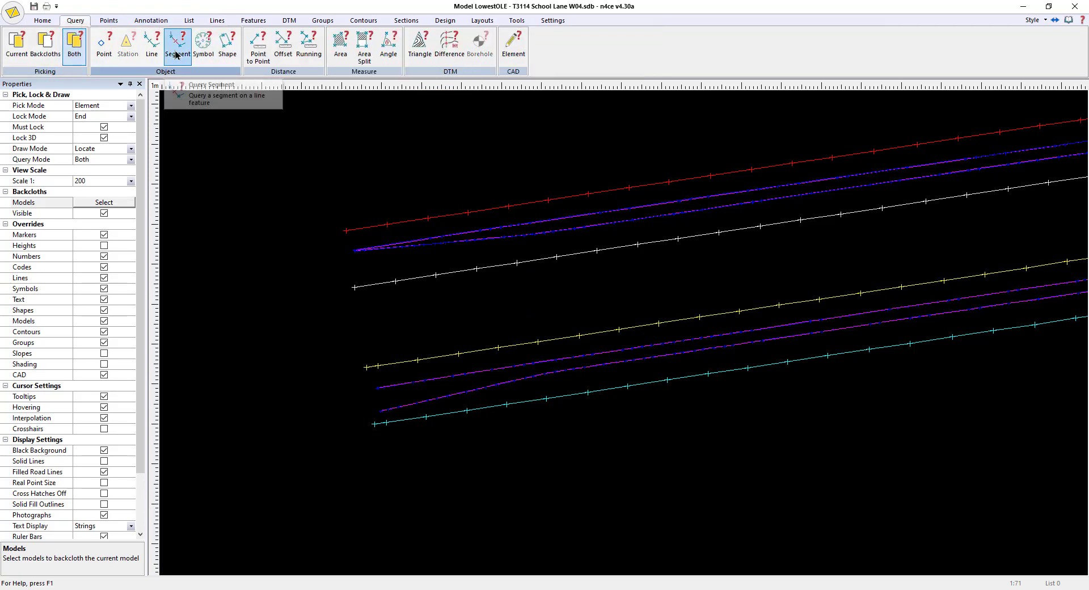
left_click(152, 46)
left_click(437, 357)
left_click(464, 454)
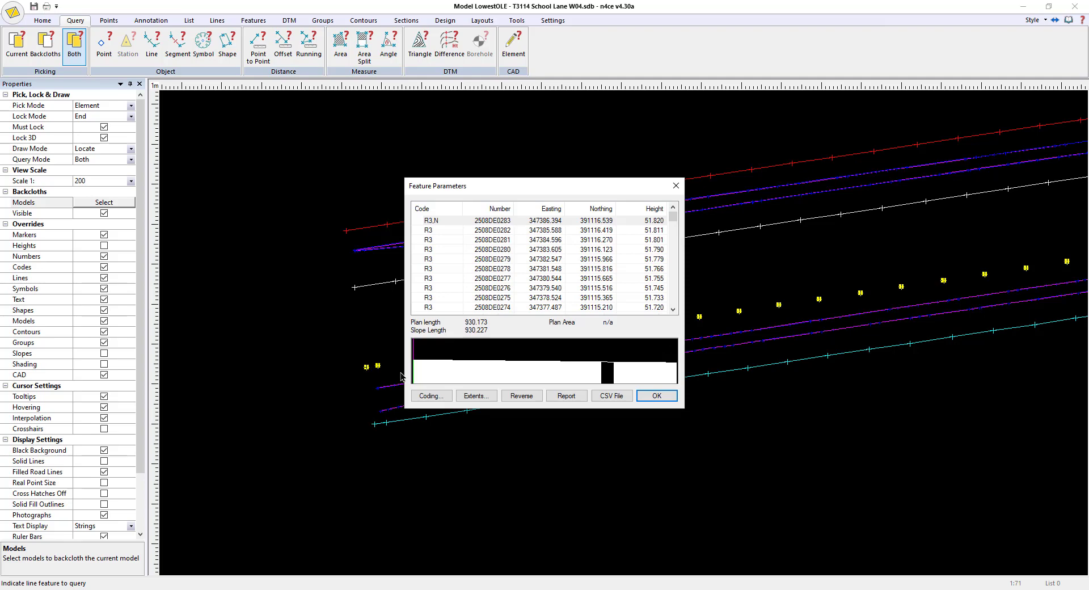
left_click(520, 396)
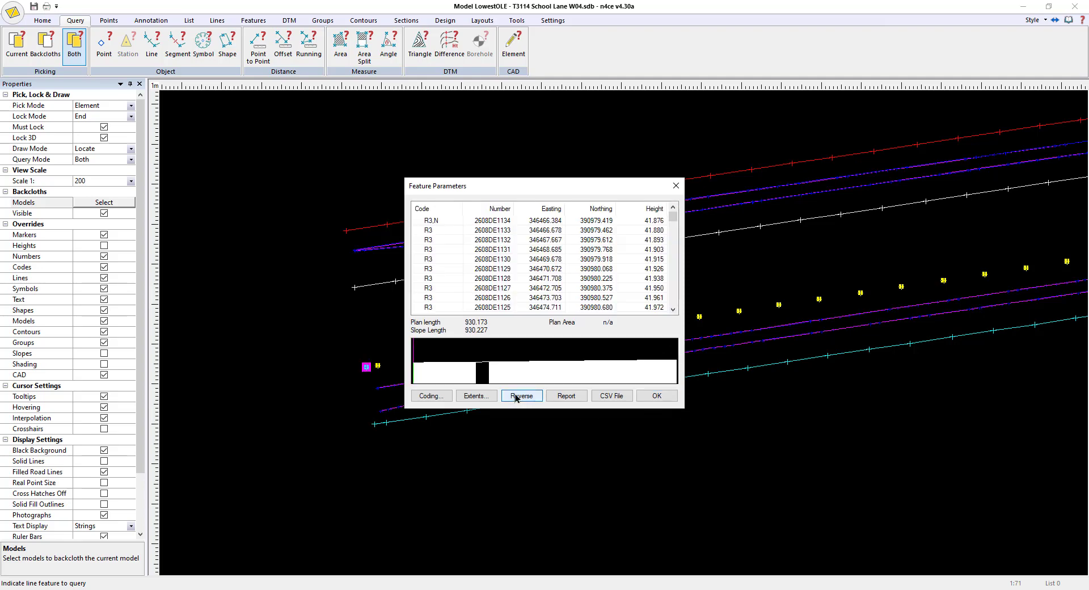
left_click(661, 398)
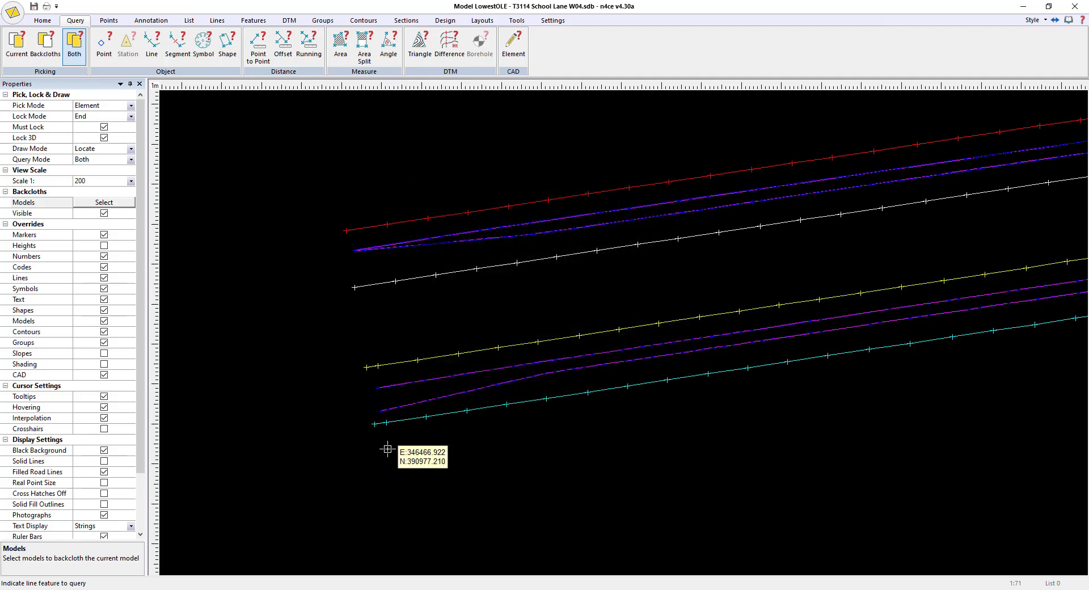
Query the cyan R4 rail line and reverse its direction.
left_click(440, 428)
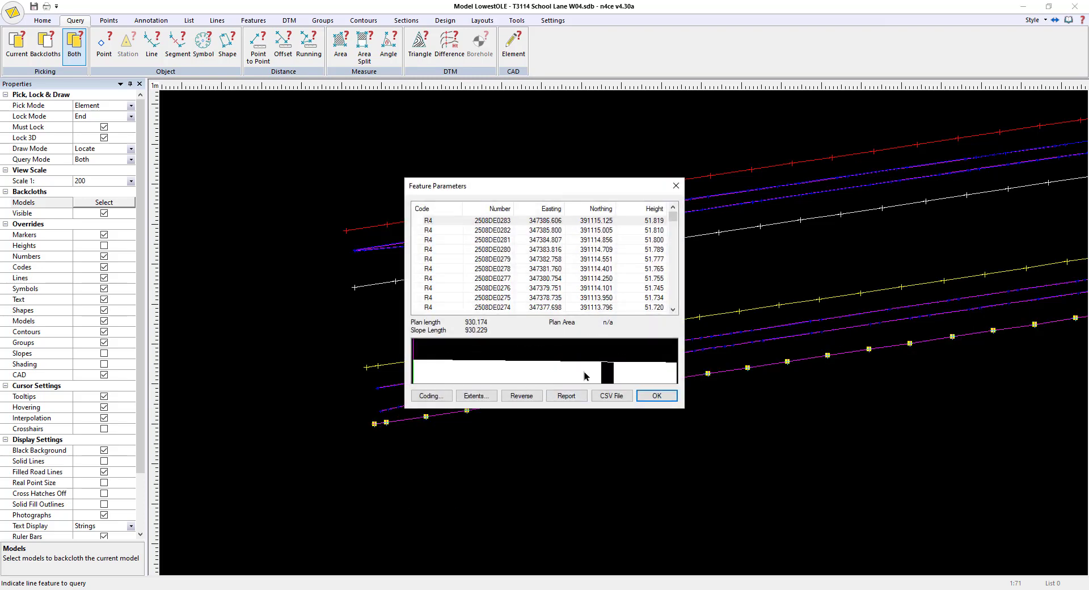
left_click(521, 396)
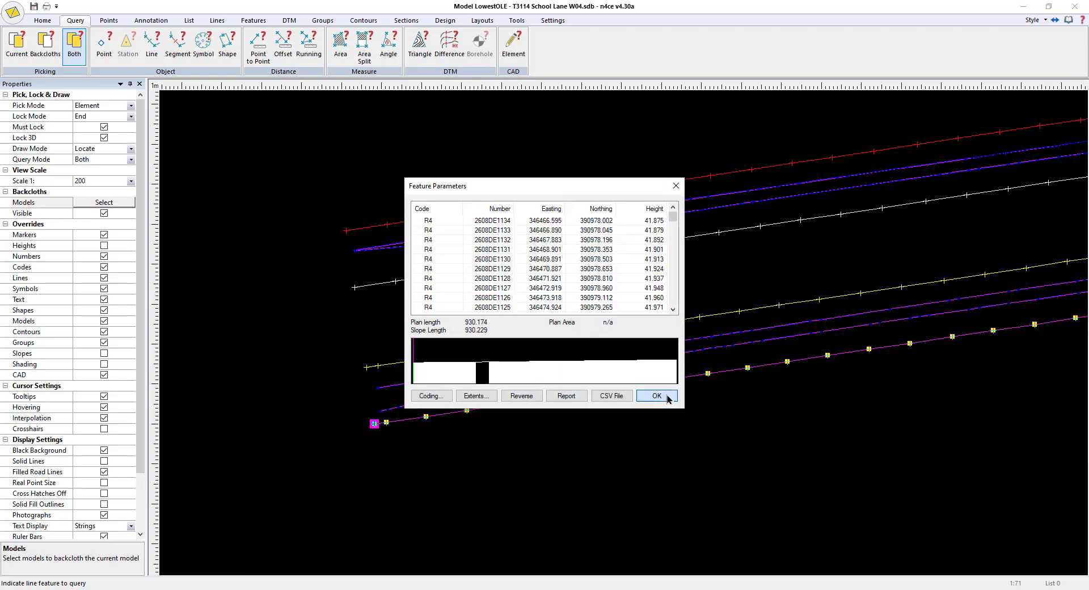
left_click(657, 396)
Query the white and red rail lines of the other track to check their direction.
left_click(419, 279)
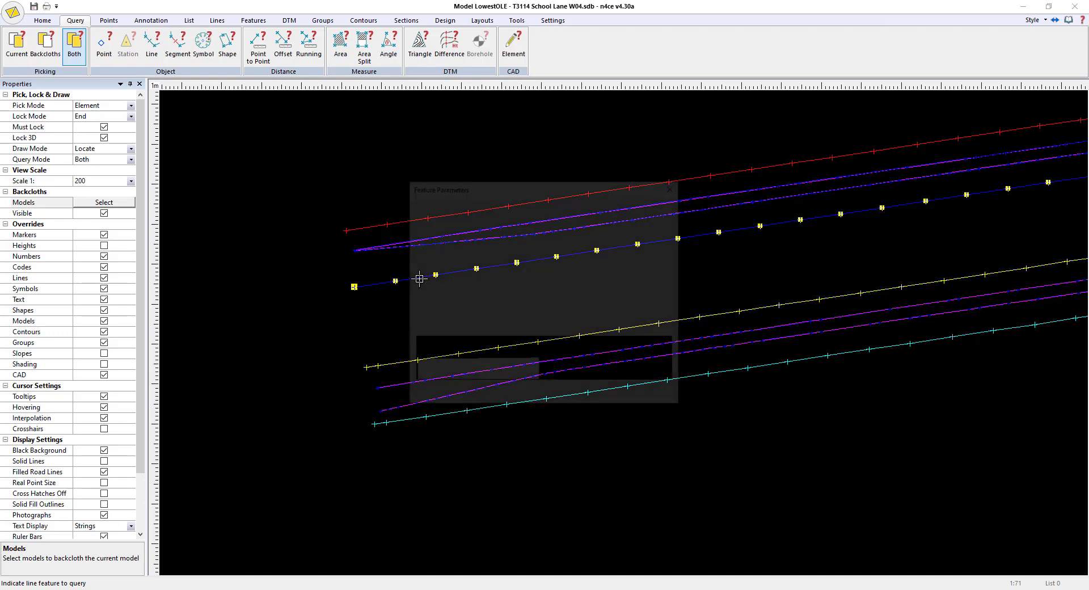
left_click(657, 396)
left_click(439, 214)
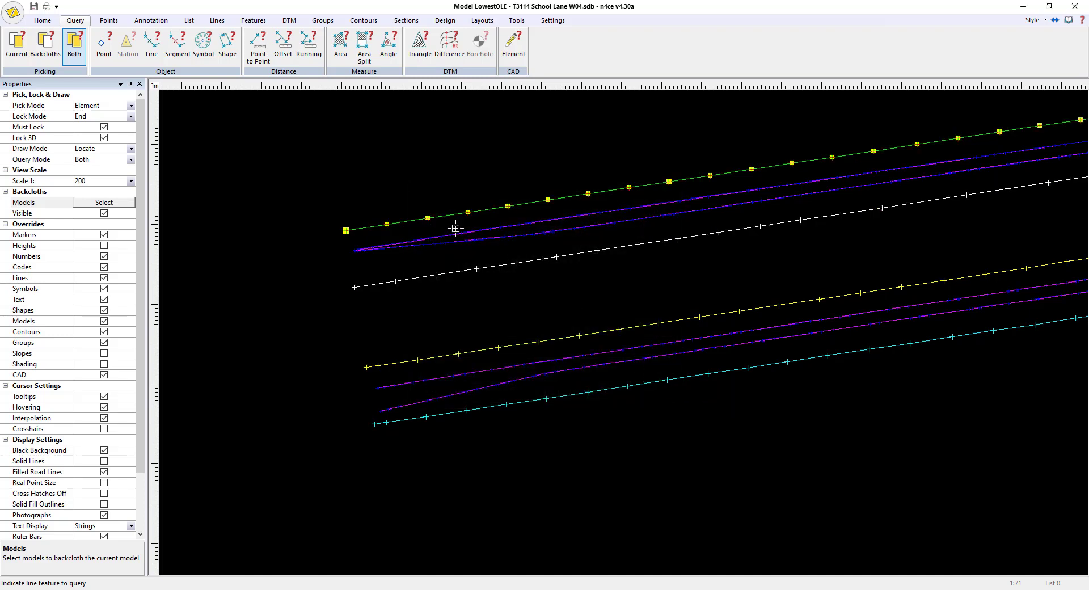
left_click(656, 396)
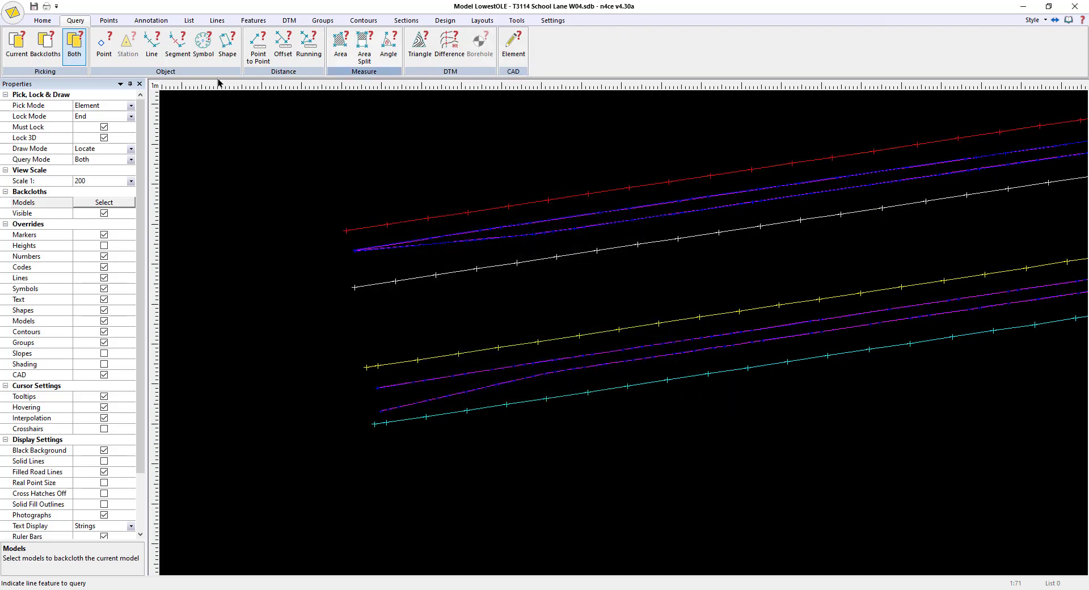
Open the LowestOLE model in a 3D view and maximise the window.
left_click(48, 22)
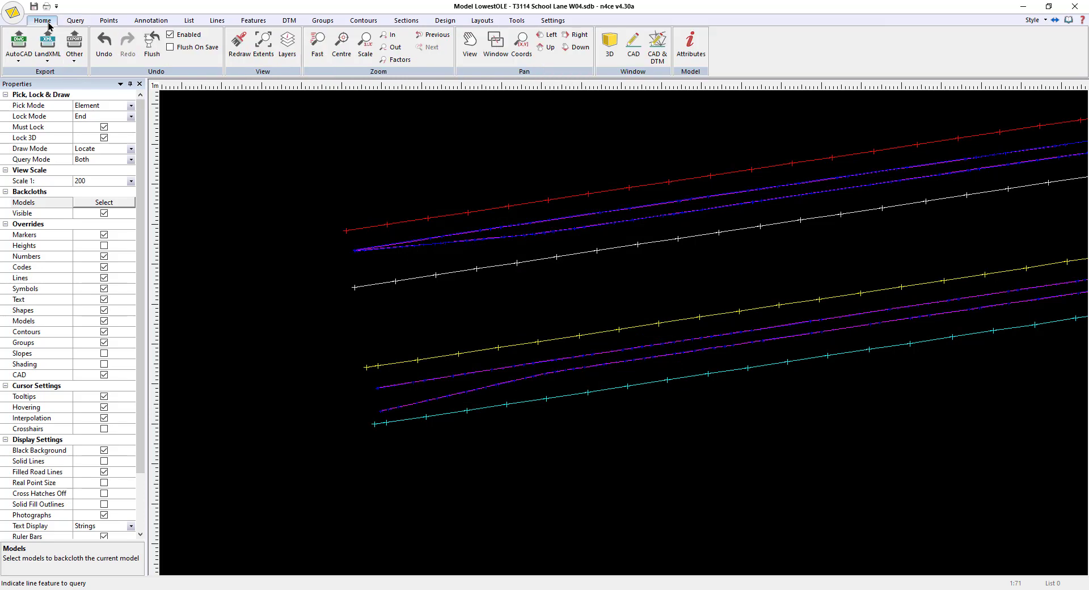
left_click(610, 45)
left_click(629, 323)
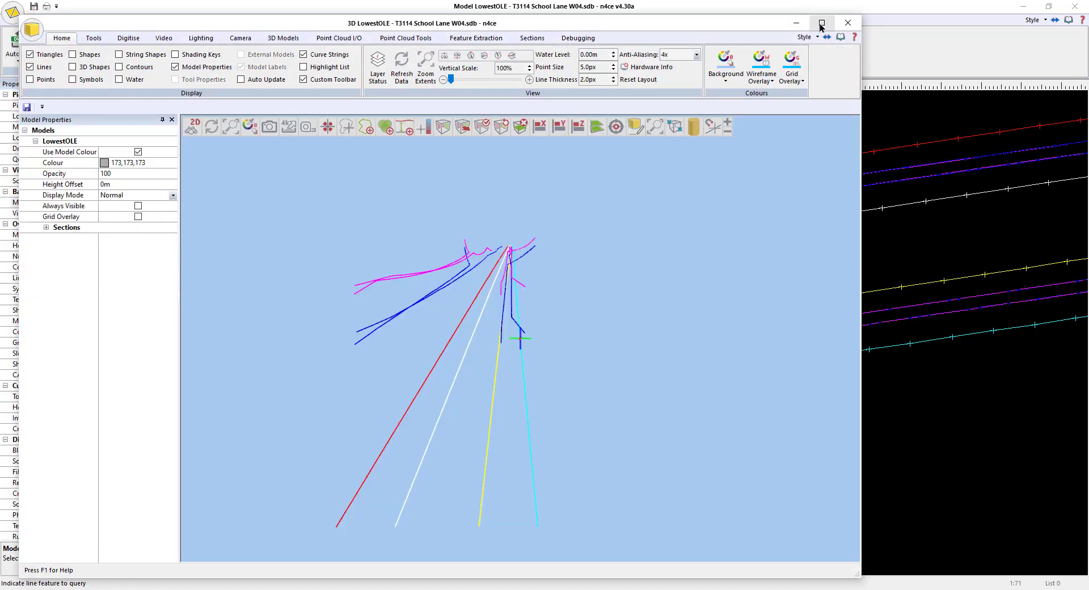
left_click(821, 23)
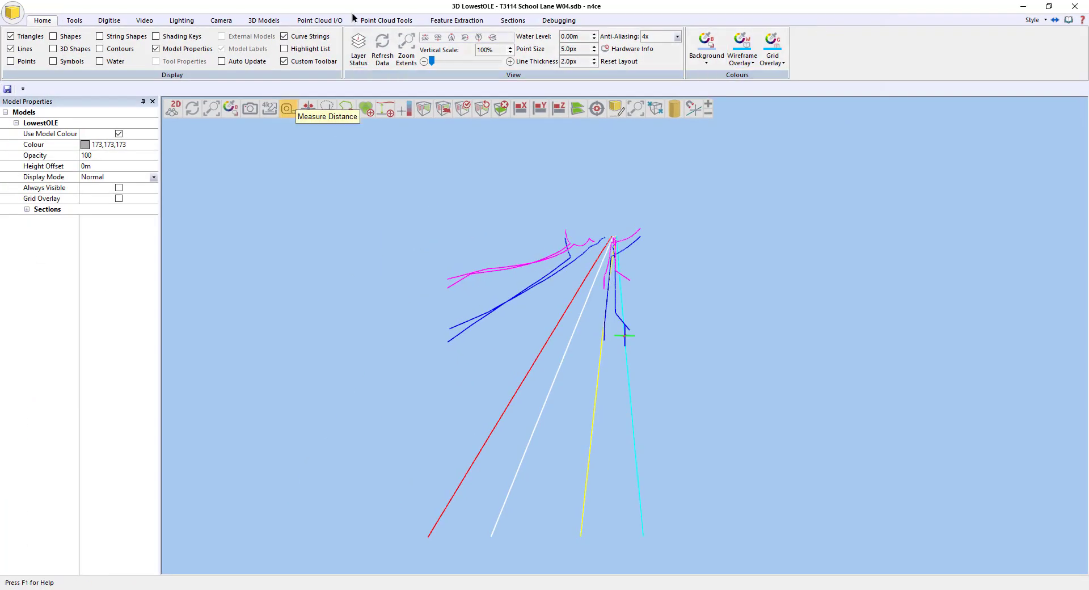
left_click(319, 20)
left_click(49, 59)
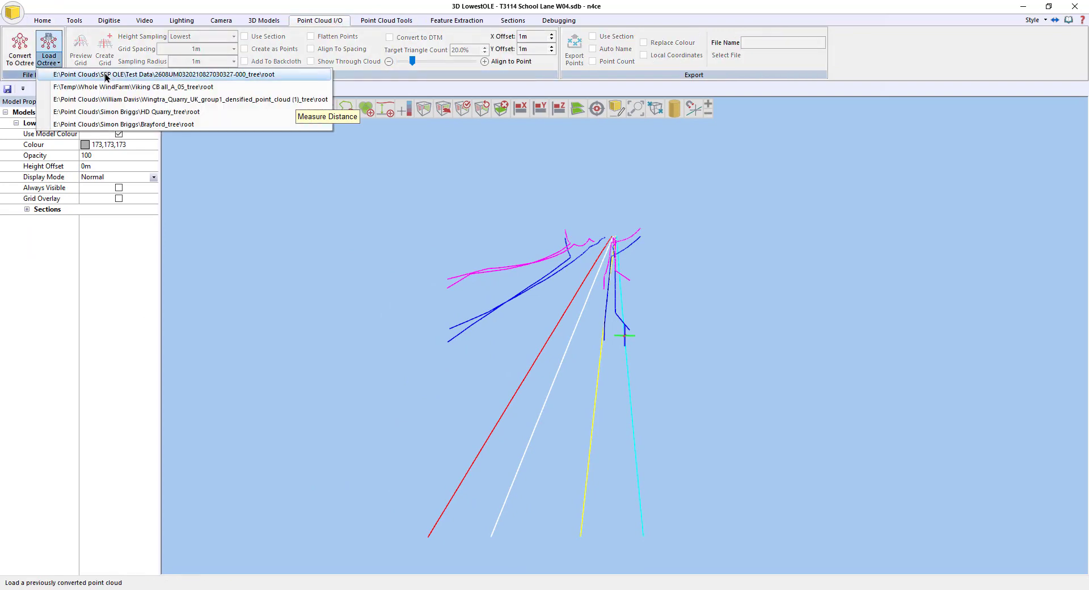
left_click(106, 77)
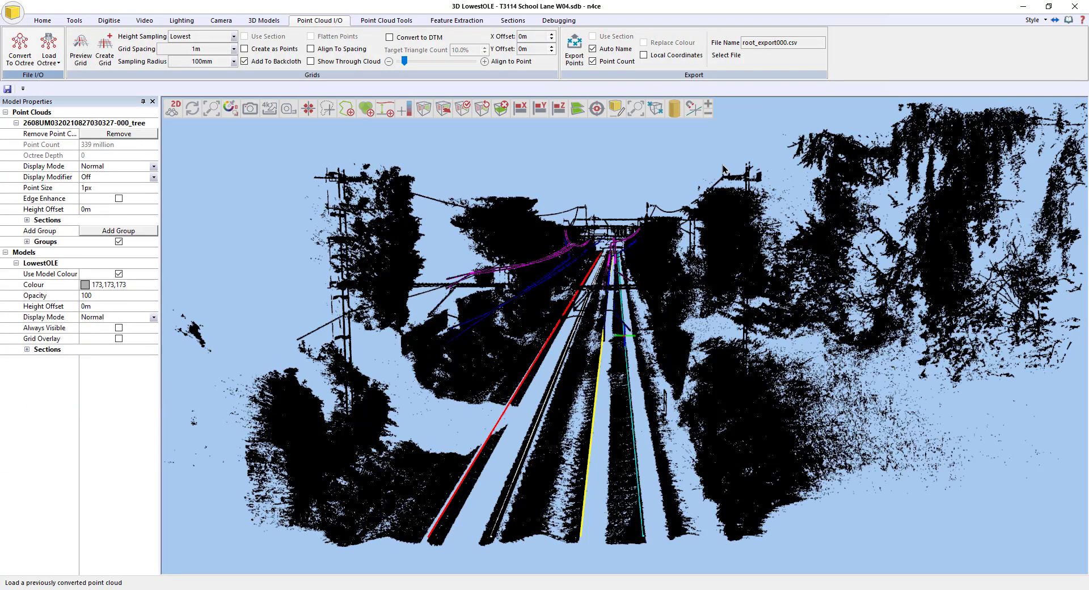
Set the point cloud's display mode to Intensity.
left_click(146, 166)
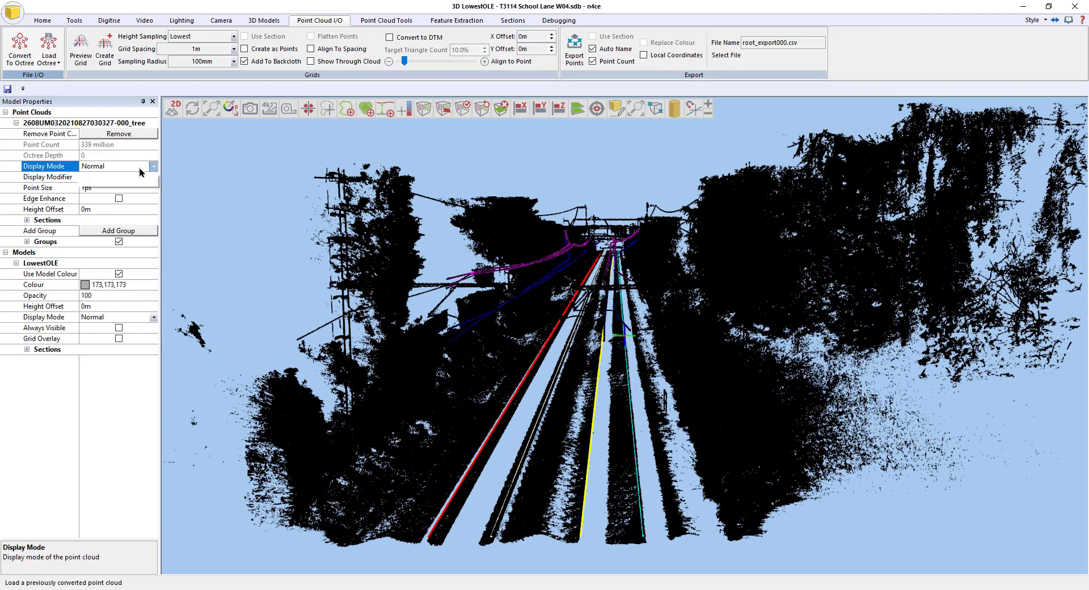
left_click(153, 166)
left_click(94, 193)
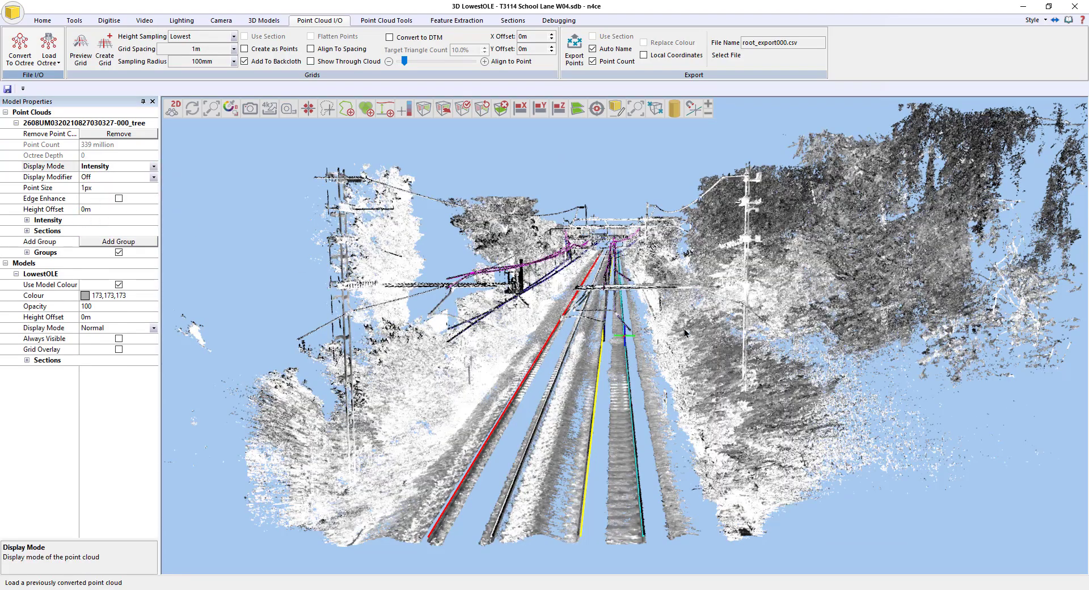
Start the Height and Stagger tool and pick the yellow rail line as the chainage string.
mouse_move(764, 433)
left_mouse_down()
mouse_move(729, 436)
mouse_move(815, 430)
mouse_move(763, 426)
left_mouse_up()
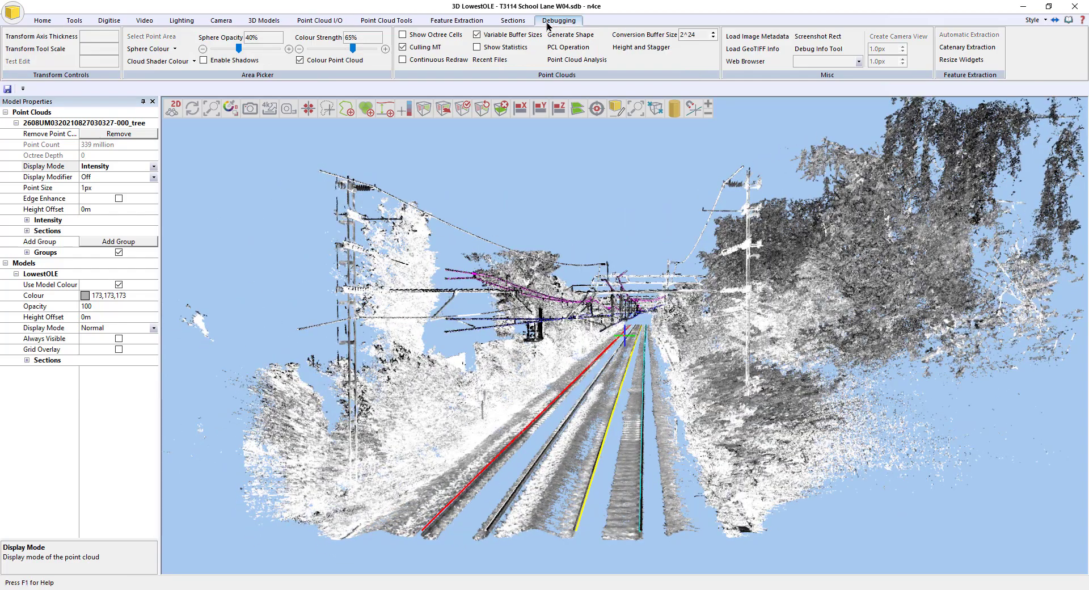
left_click(641, 47)
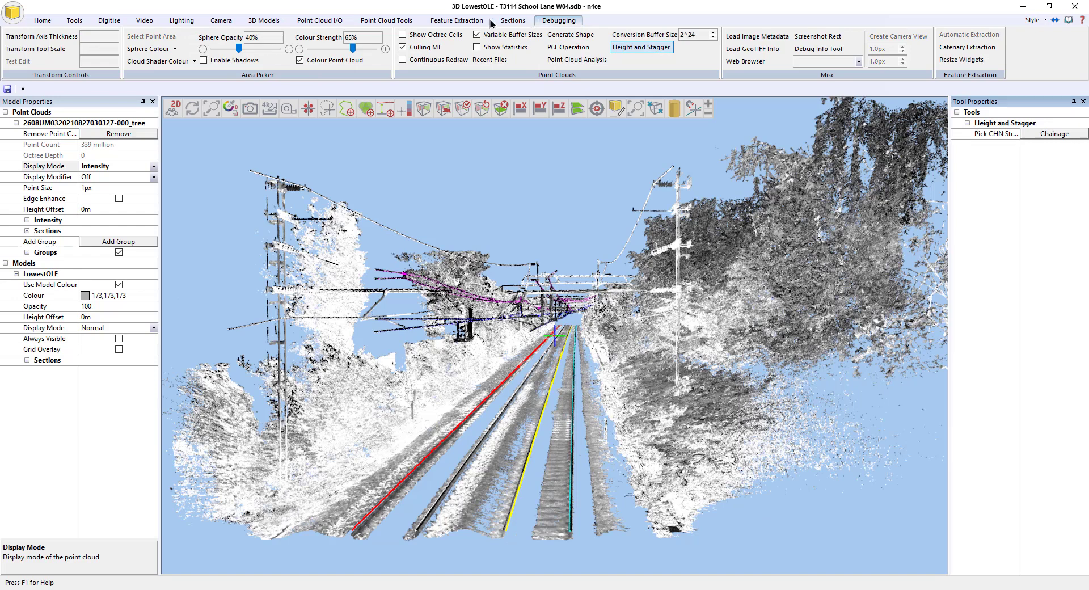
left_click(451, 23)
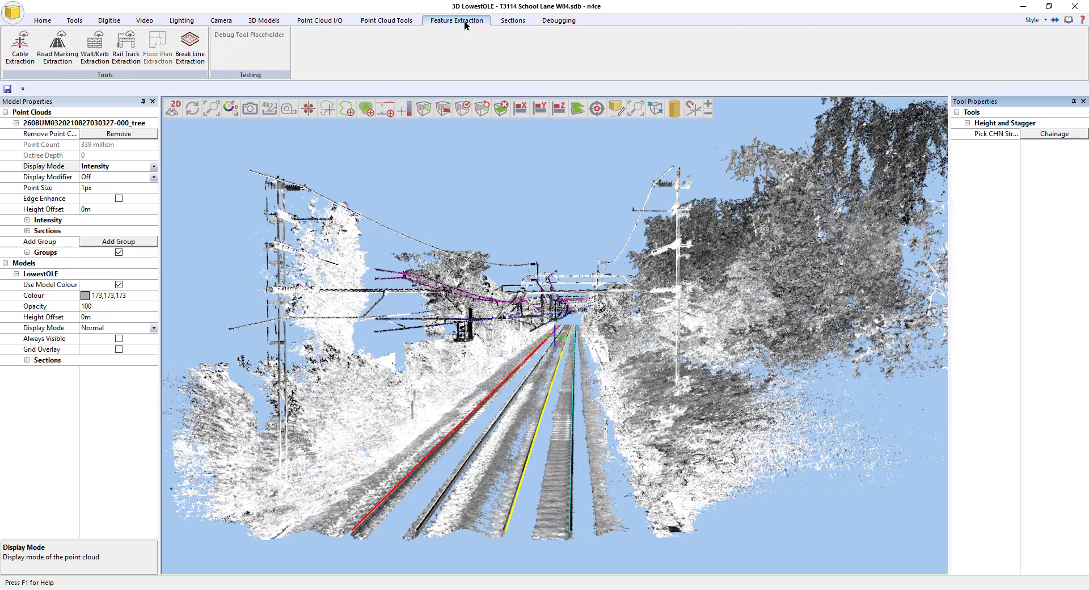
left_click(1056, 137)
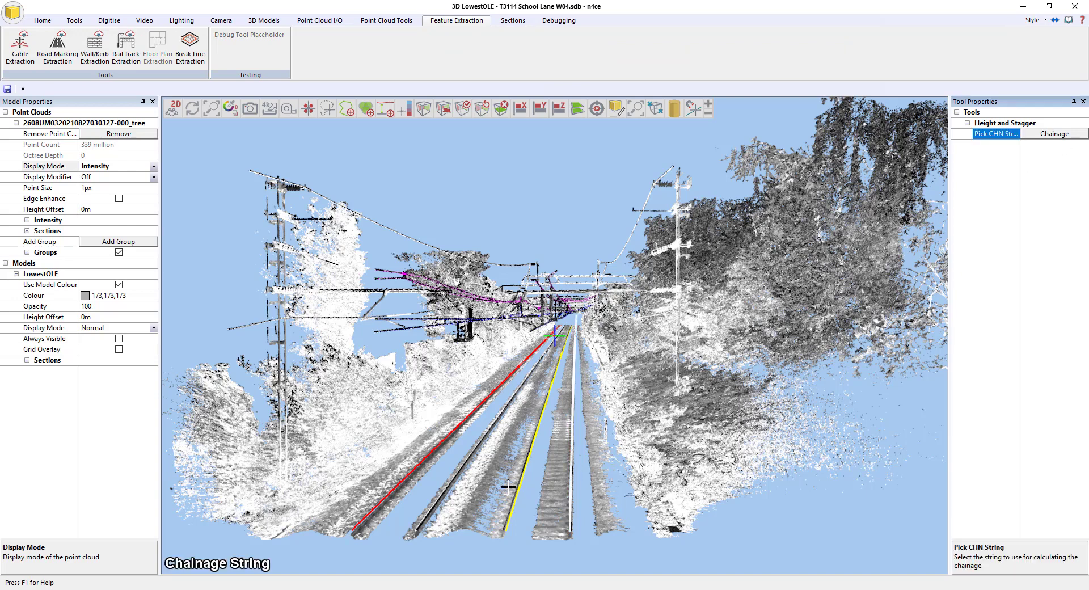
left_click(513, 505)
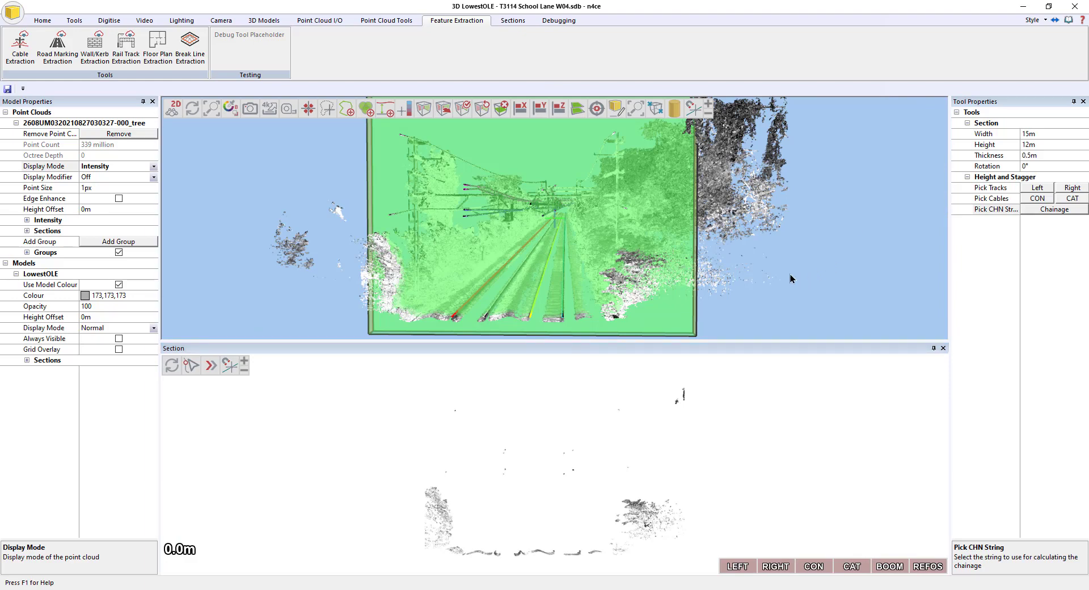
Review the width, height and thickness settings of the section box along the chainage string.
middle_click_drag(791, 274, 862, 241)
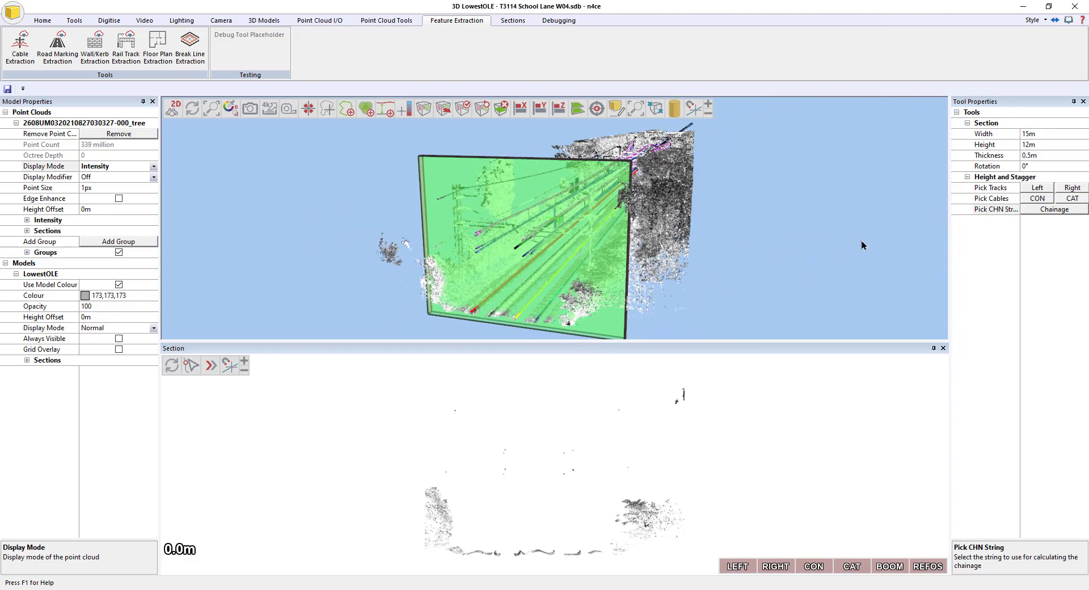
left_click(1037, 133)
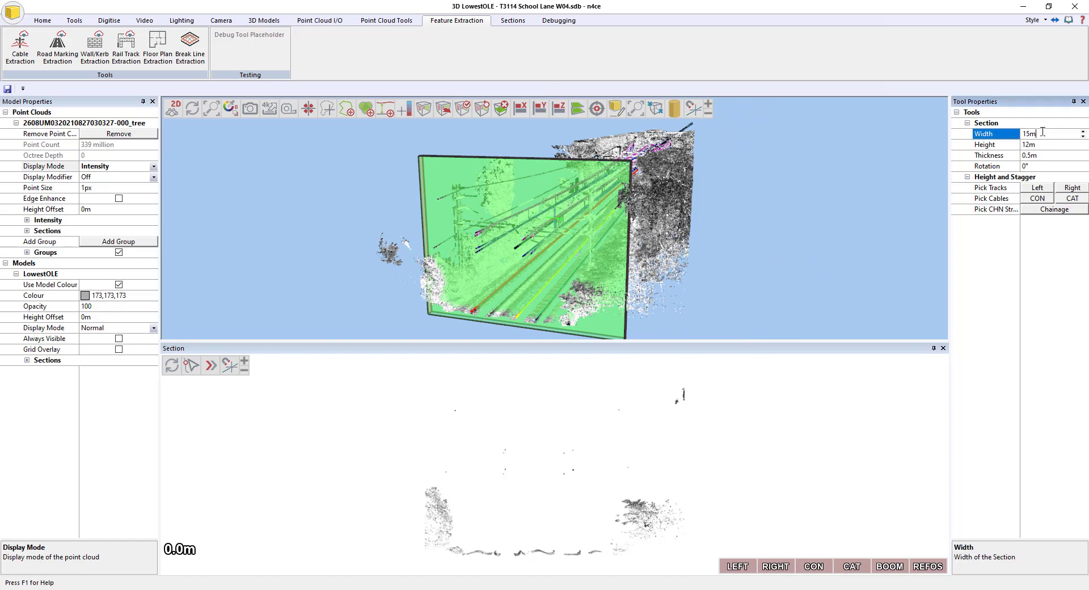
left_click(1042, 144)
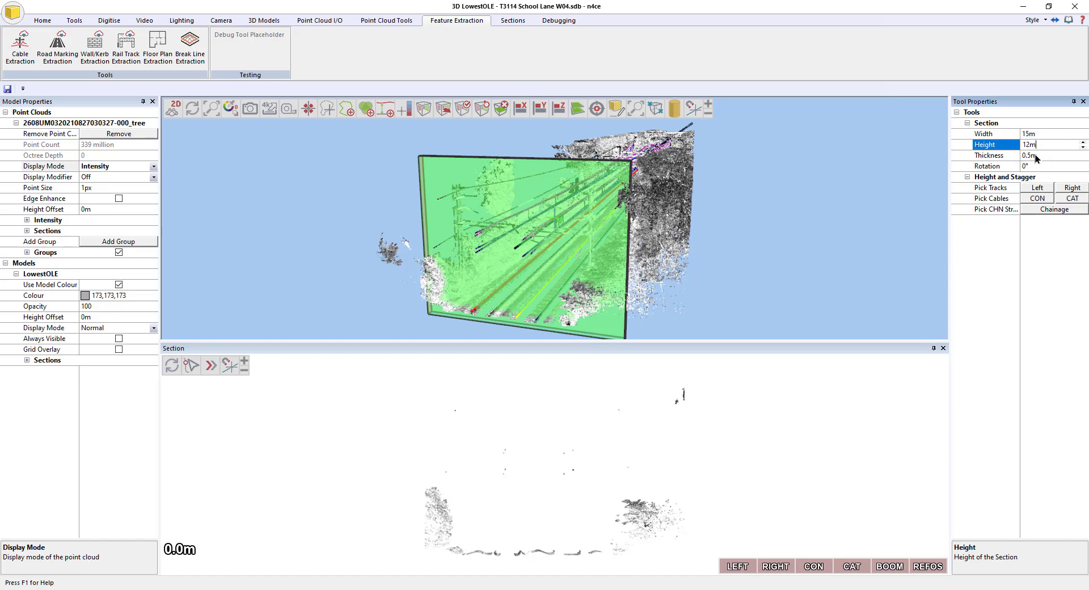
left_click(1036, 156)
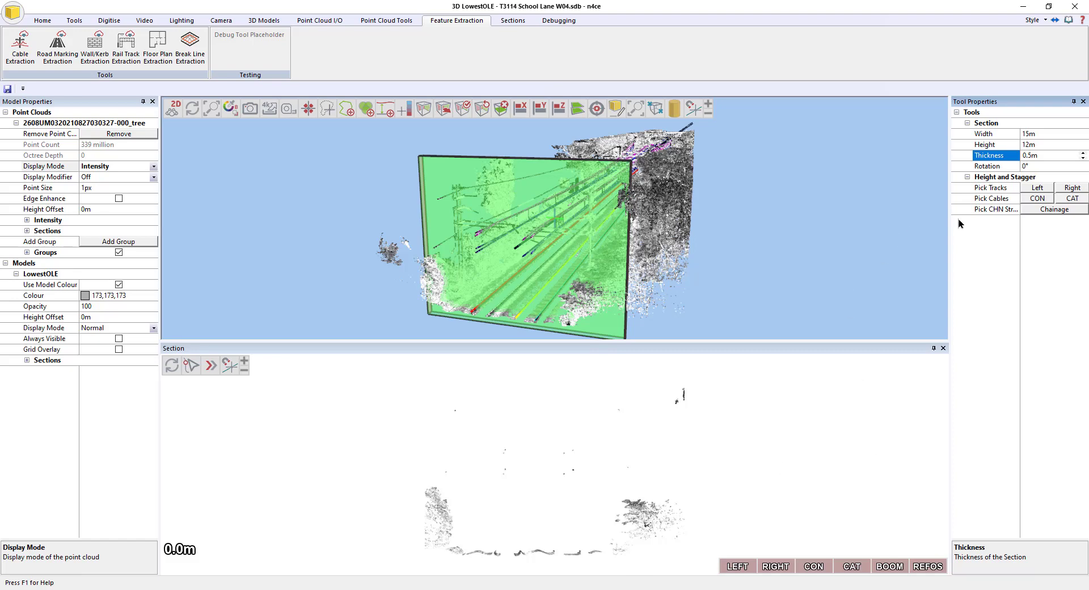
left_click_drag(744, 265, 781, 254)
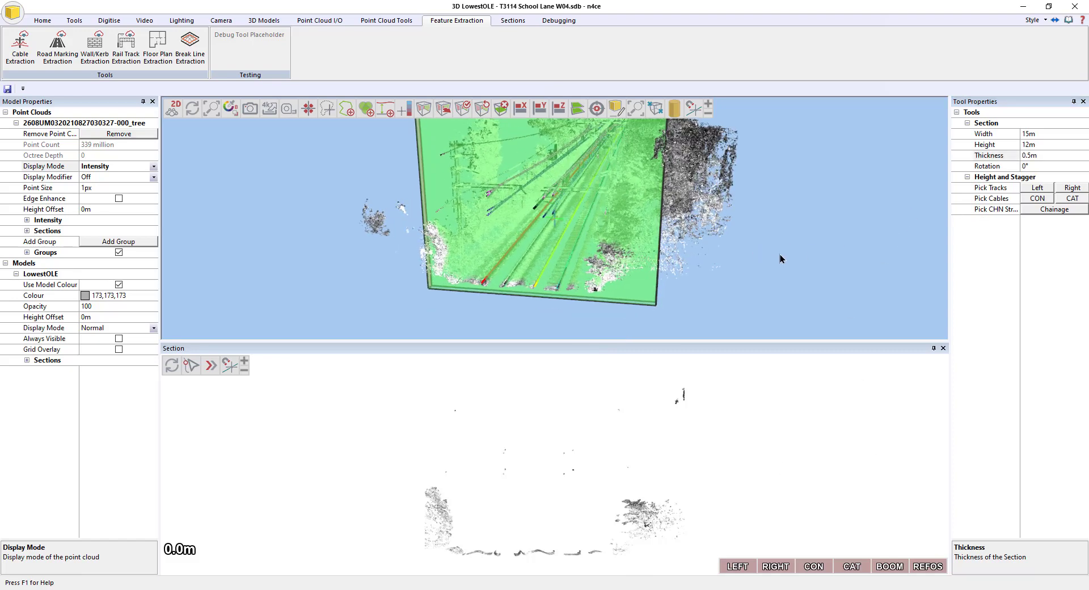
Pick the left rail strings of two tracks, the yellow rail line for Track 1 and the neighbouring track's rail for Track 2.
left_click(1036, 189)
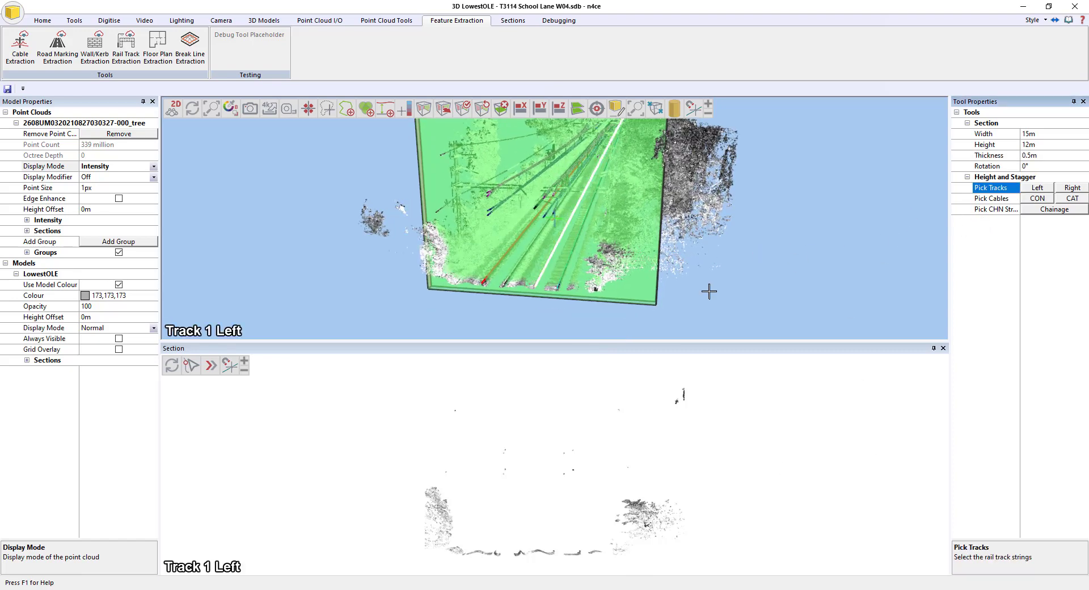
left_click(534, 282)
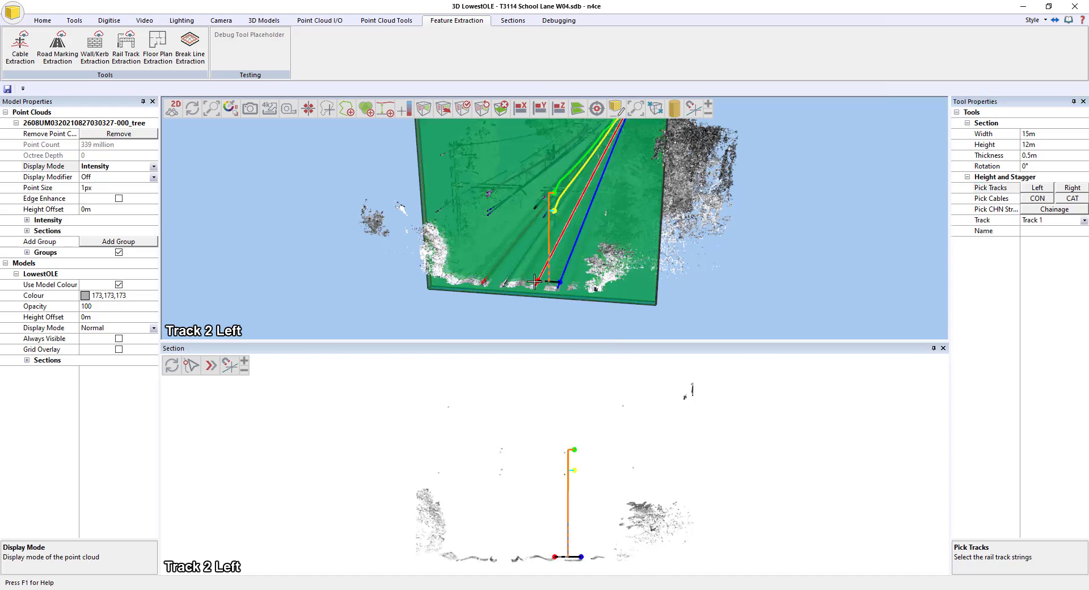
left_click(481, 280)
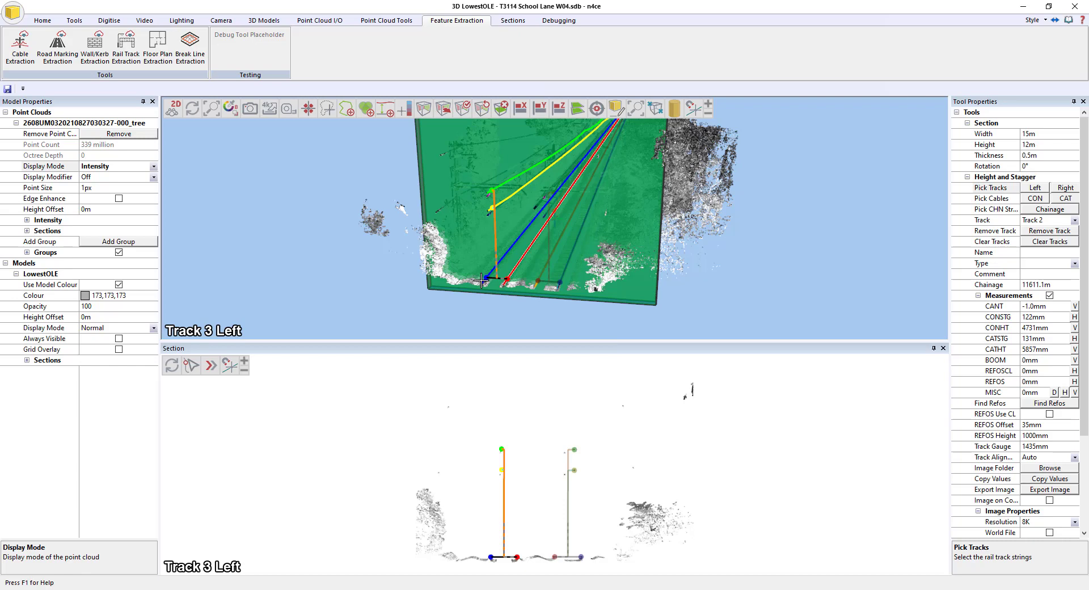
key("Escape")
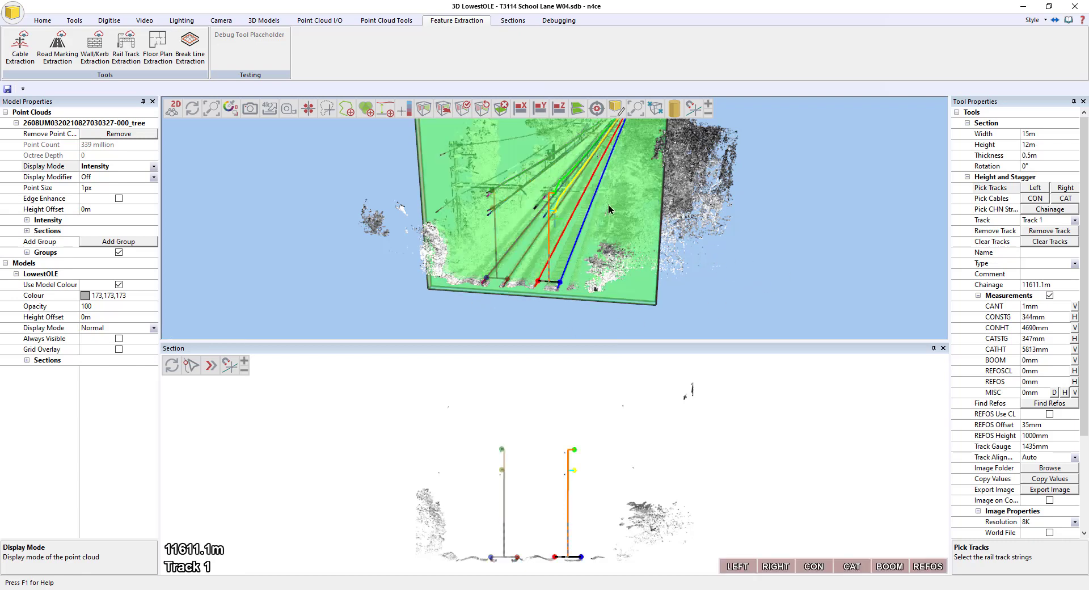
Turn off Show Path for the section so its box no longer covers the tracks and cables.
scroll(576, 467, "up", 4)
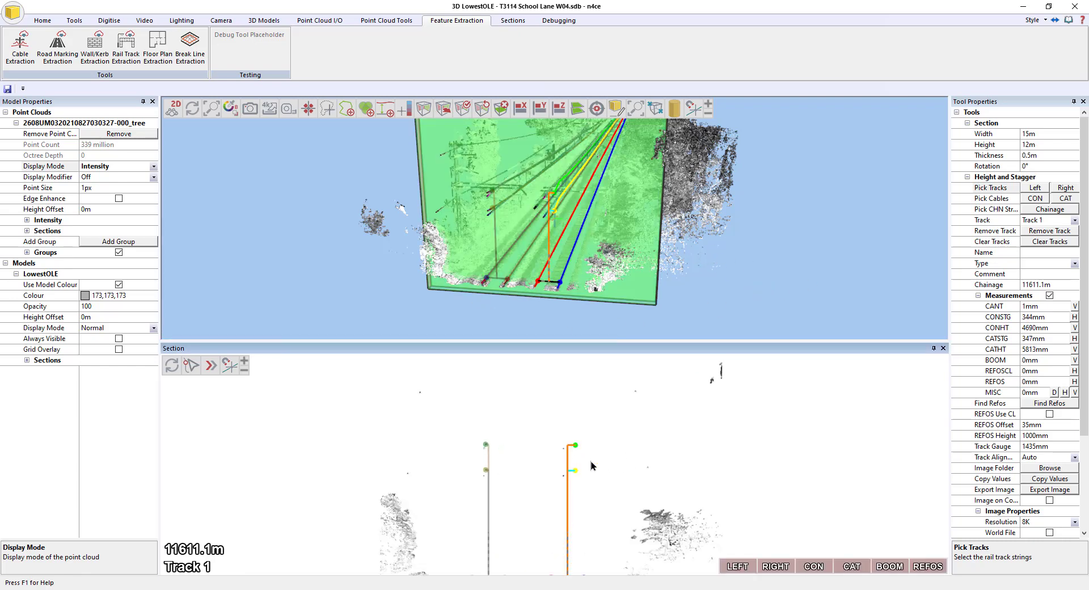
middle_click_drag(800, 288, 754, 236)
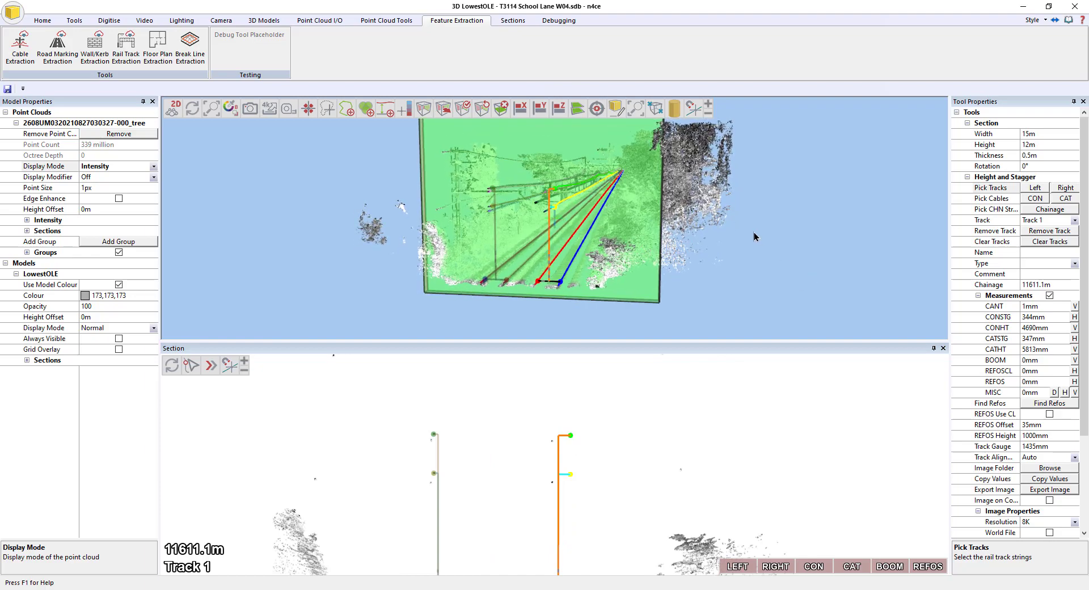
scroll(556, 247, "up", 3)
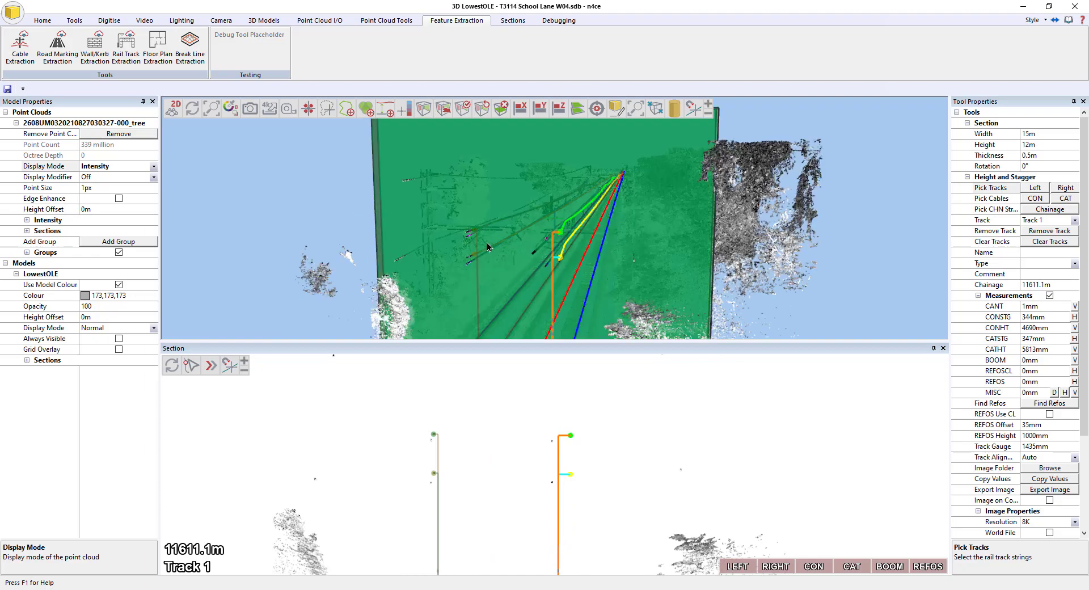
scroll(784, 225, "down", 3)
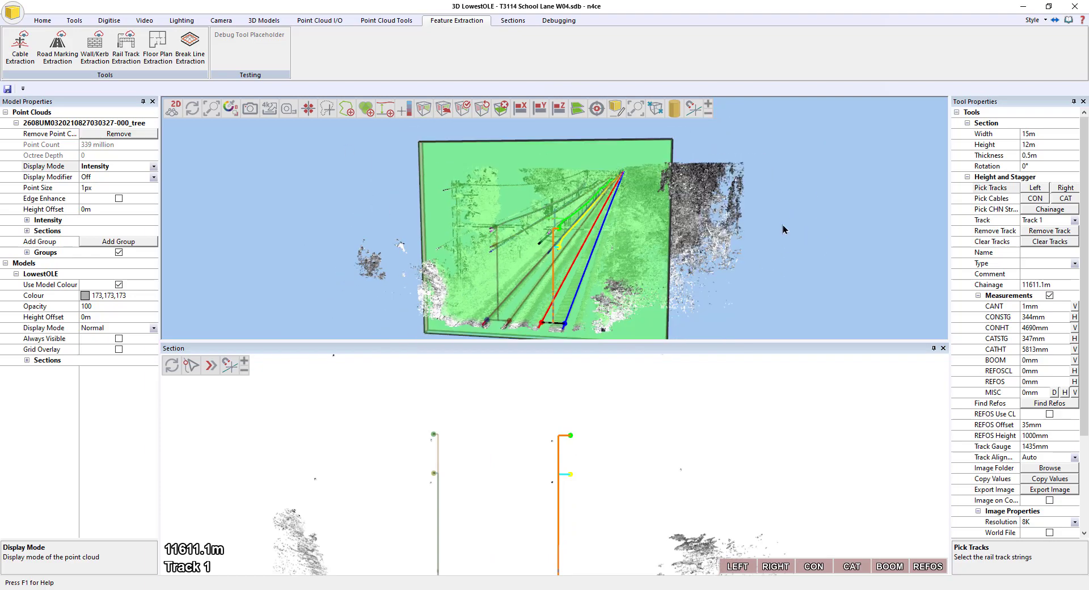
scroll(576, 219, "up", 5)
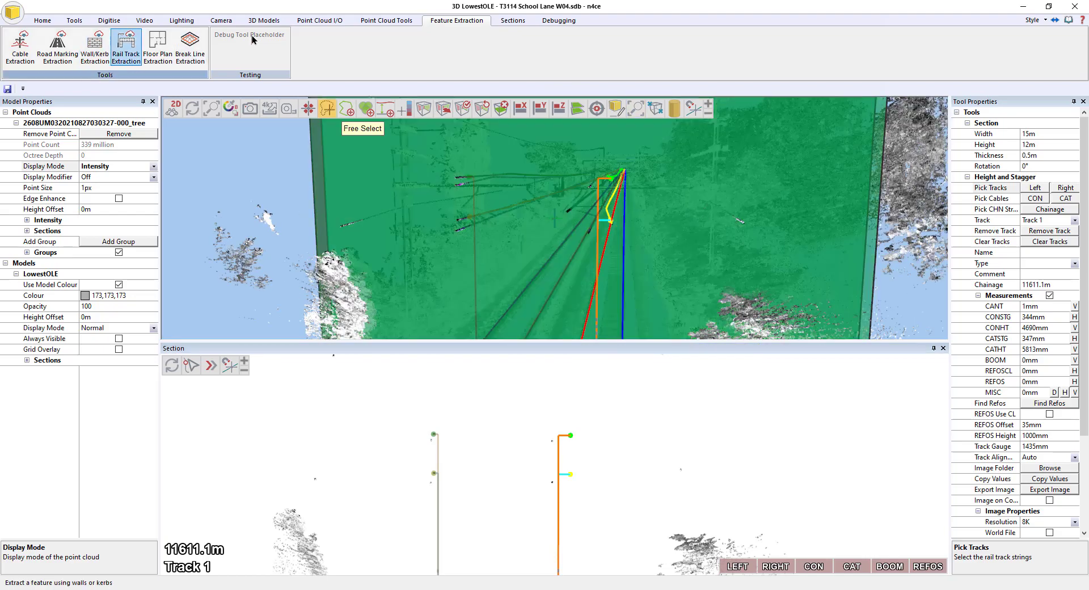
left_click(513, 21)
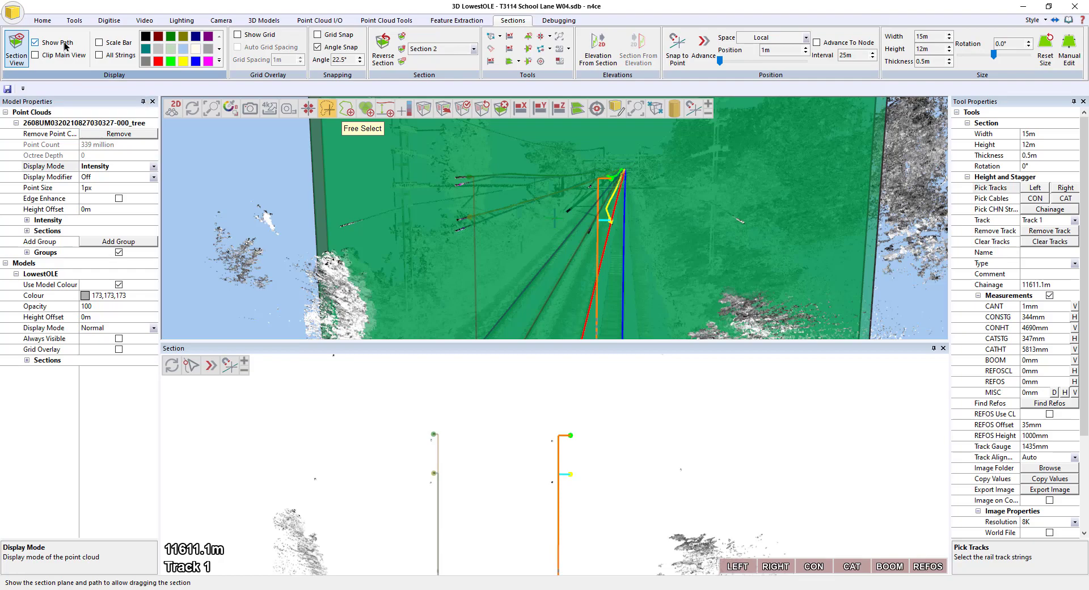
left_click(48, 42)
Assign the dark blue cable as Track 1's contact wire and the purple cable above it as the catenary.
middle_click_drag(735, 253, 732, 167)
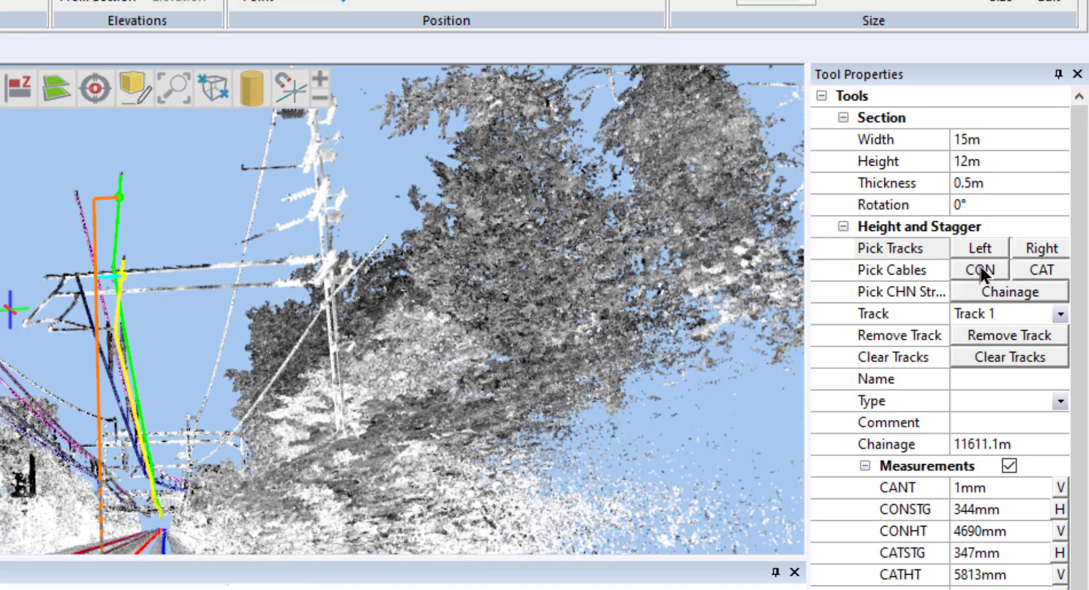
left_click(981, 267)
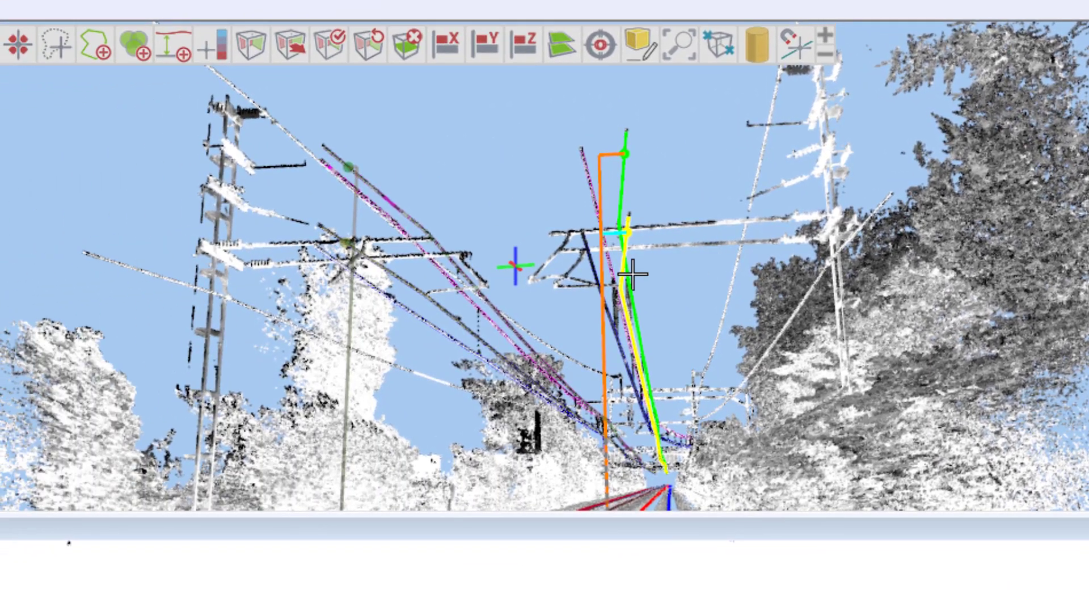
left_click(585, 238)
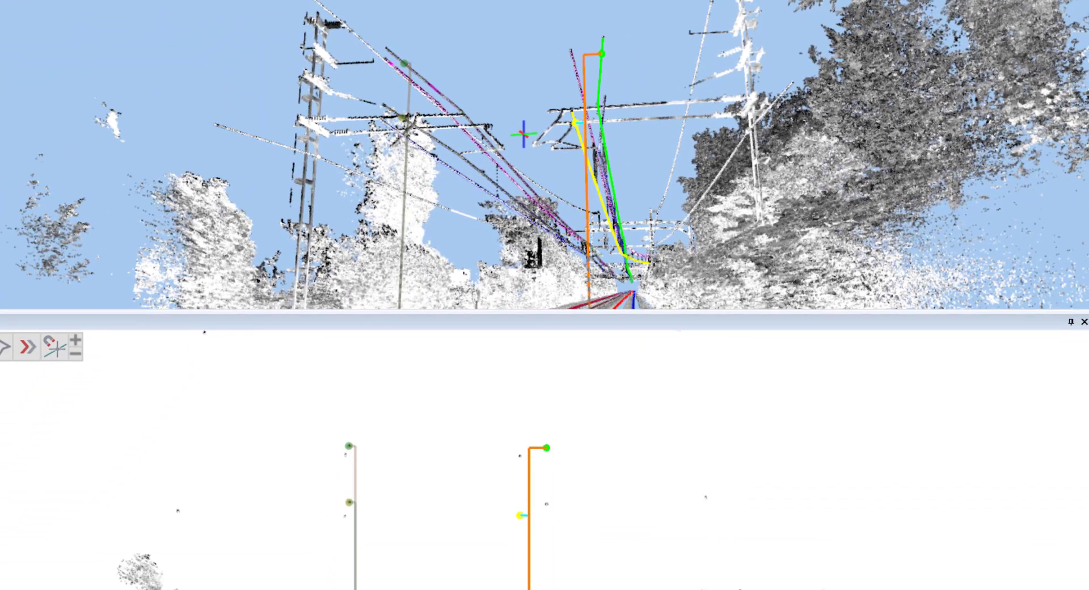
left_click(570, 55)
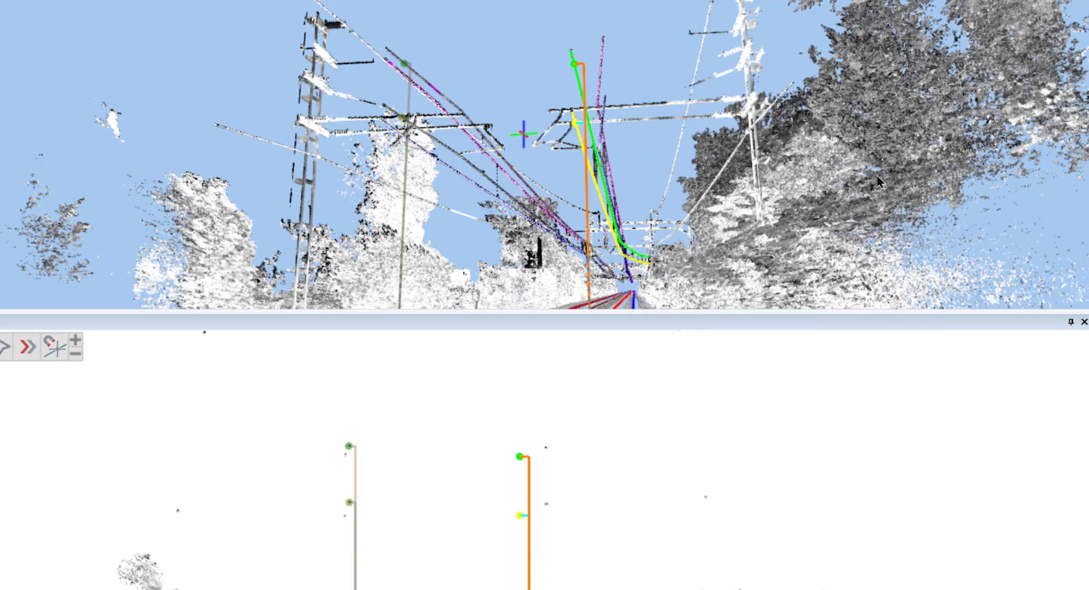
Reassign Track 1's contact and catenary to the other cable pair, on the blue rail's side of the track.
mouse_move(857, 166)
middle_mouse_down()
mouse_move(895, 177)
mouse_move(849, 173)
middle_mouse_up()
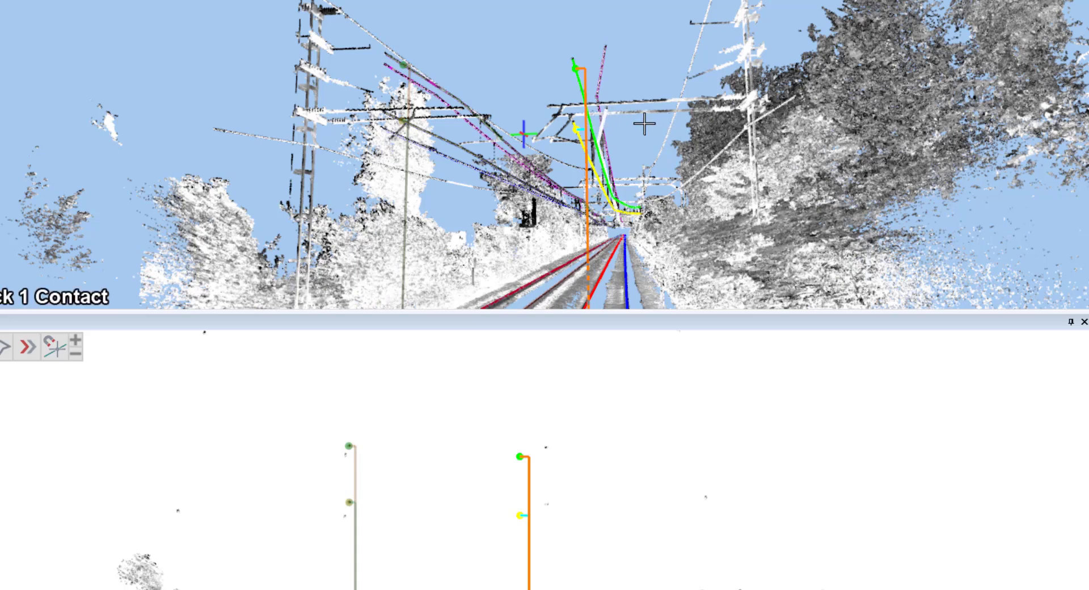
left_click(605, 126)
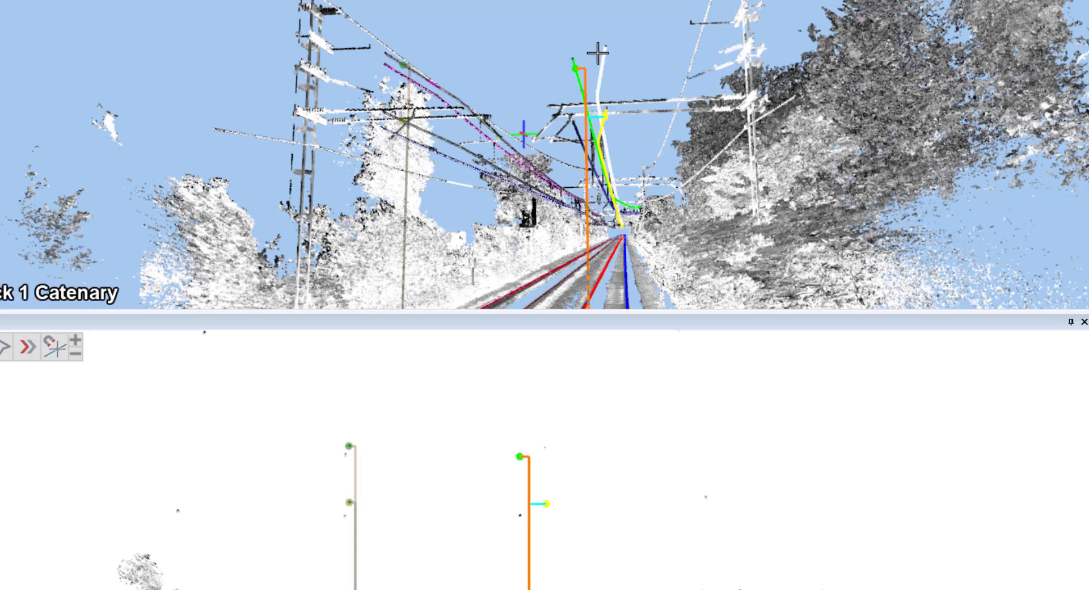
left_click(653, 67)
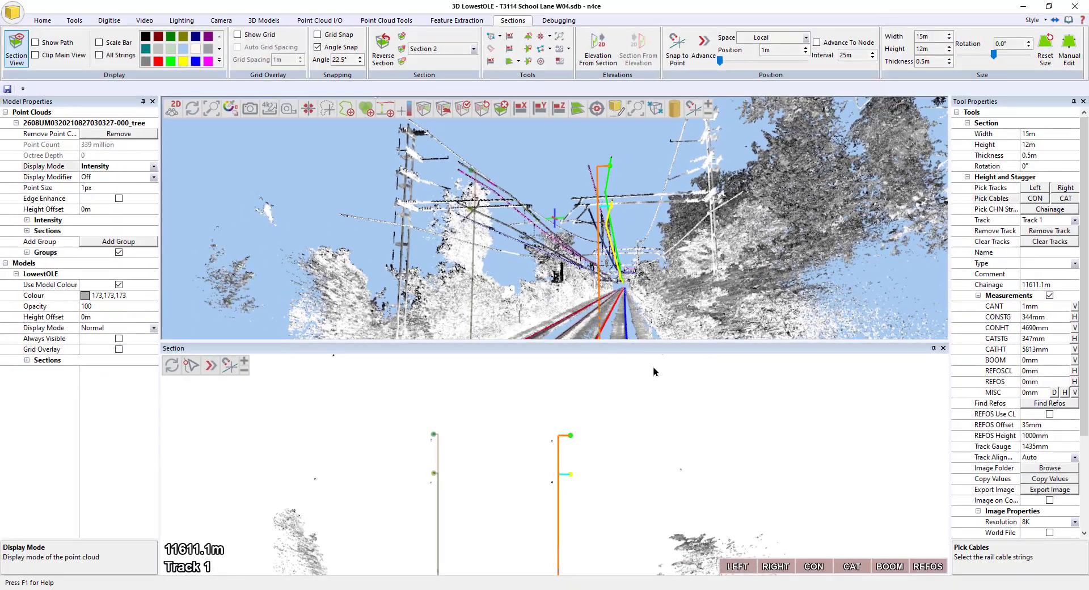
Adjust Track 1's right rail point in the section to the inner edge of the scanned rail head.
scroll(638, 435, "down", 2)
middle_click_drag(605, 517, 623, 448)
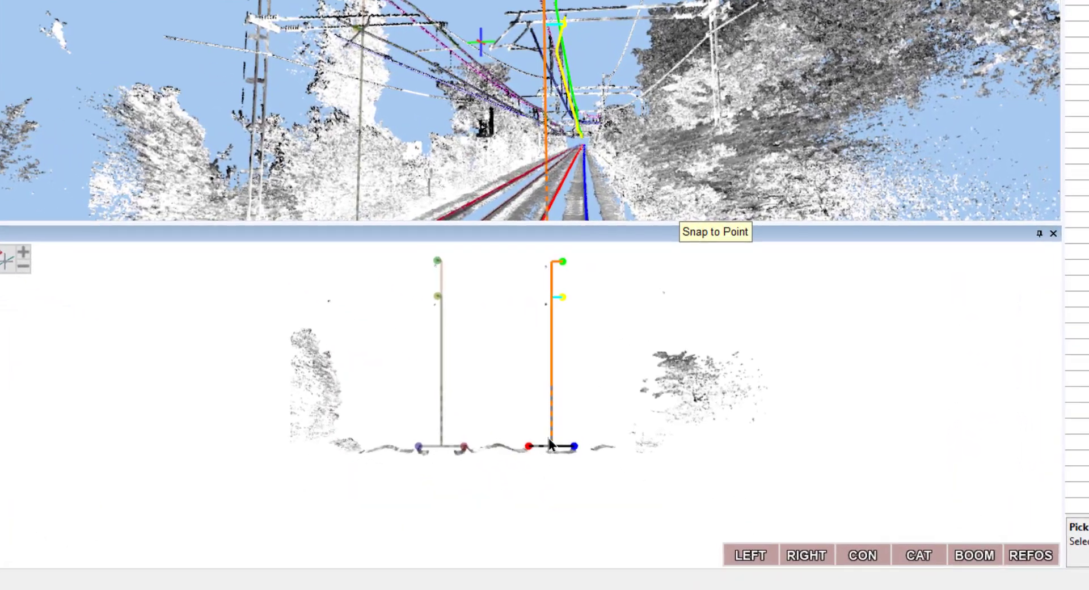
scroll(569, 490, "up", 3)
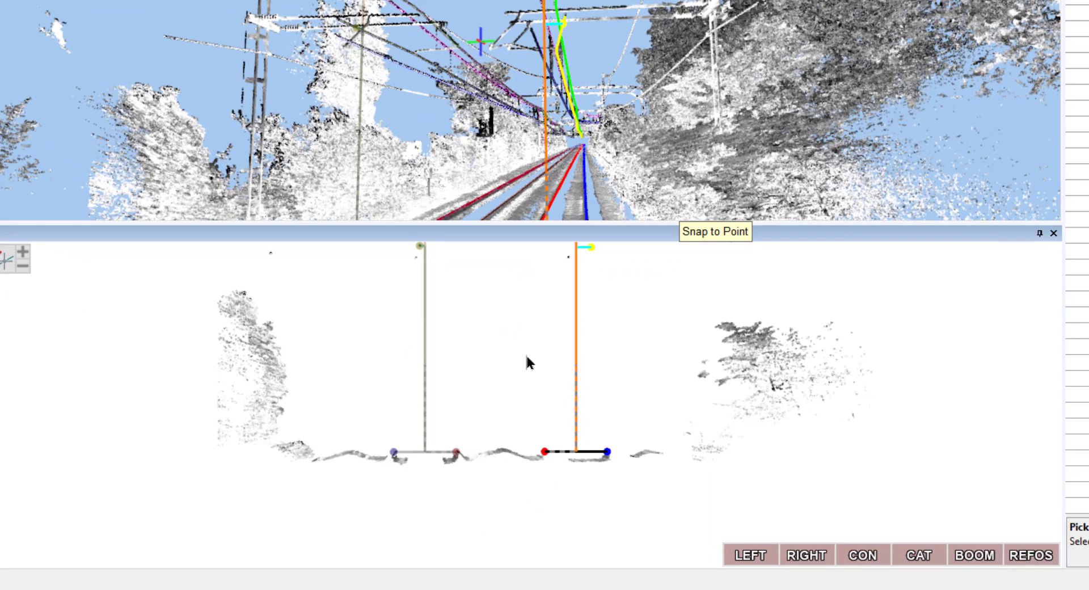
scroll(621, 459, "up", 5)
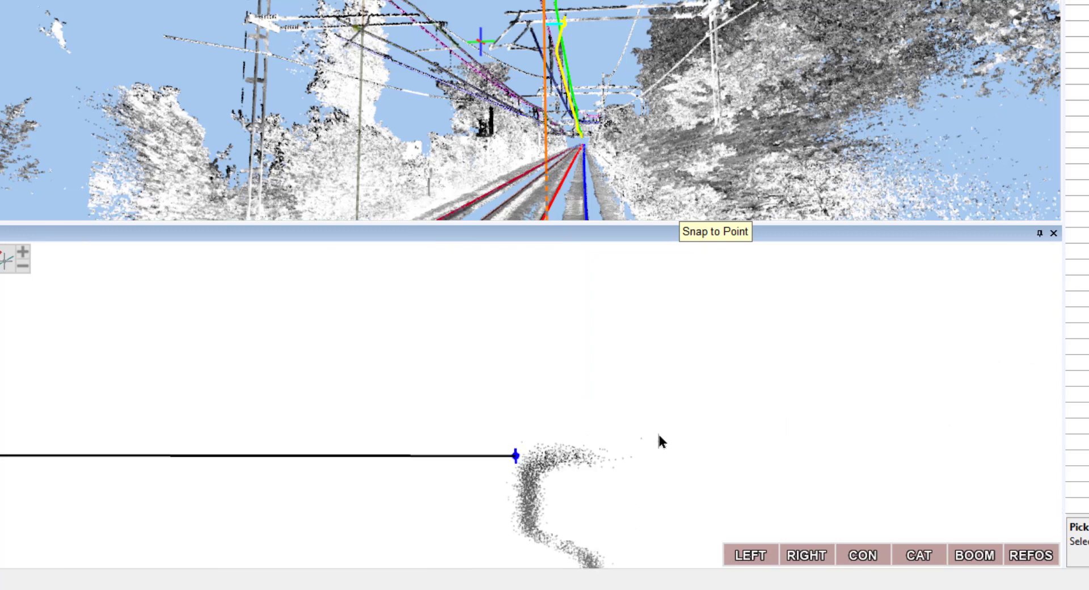
scroll(658, 434, "up", 2)
scroll(679, 402, "down", 1)
middle_click_drag(679, 402, 747, 348)
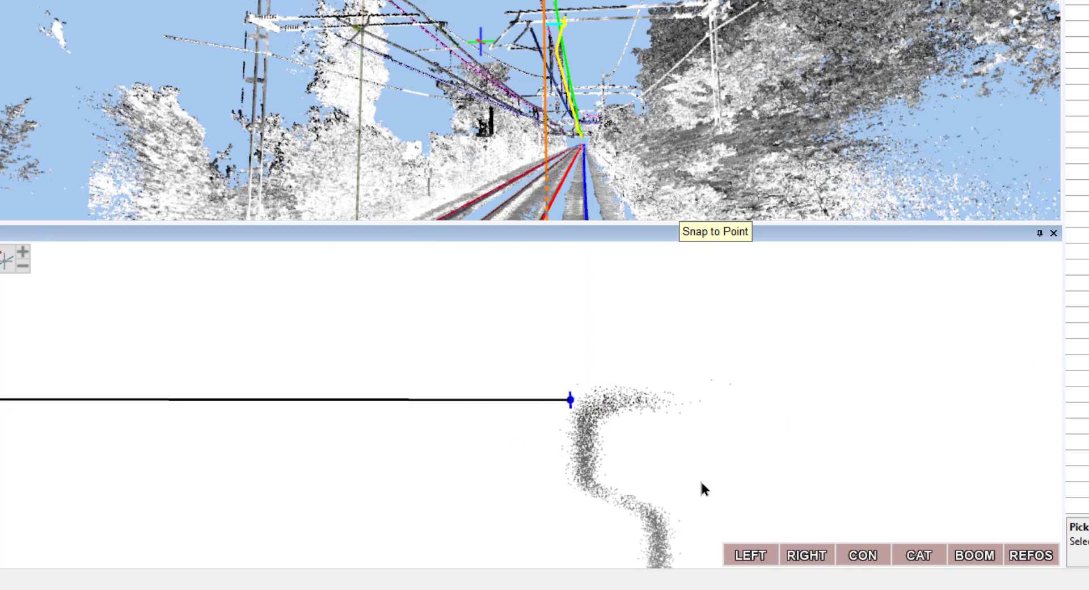
left_click(810, 555)
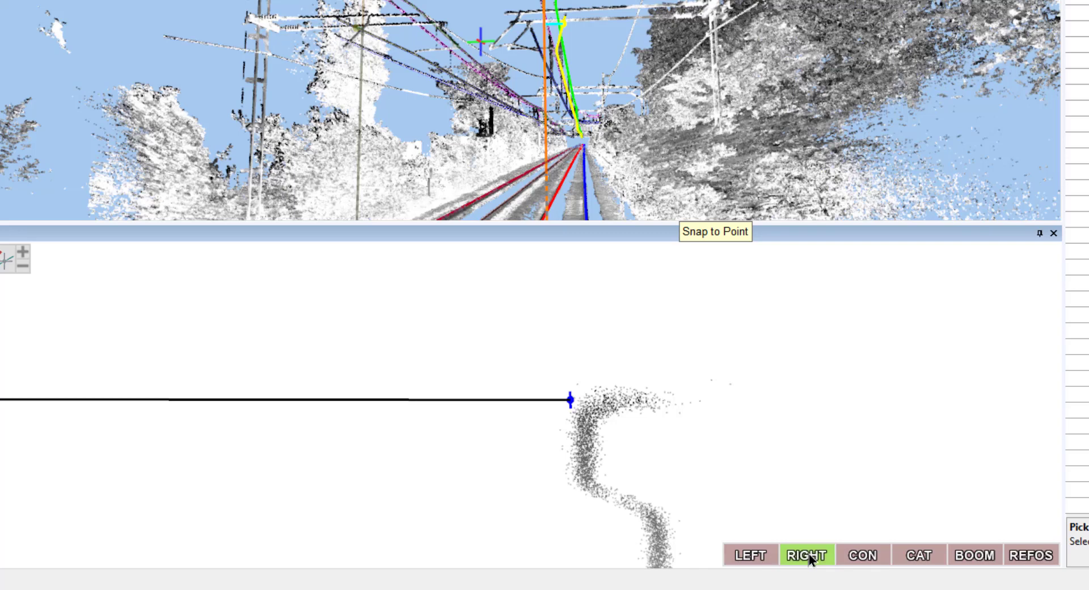
left_click(596, 398)
left_click(577, 418)
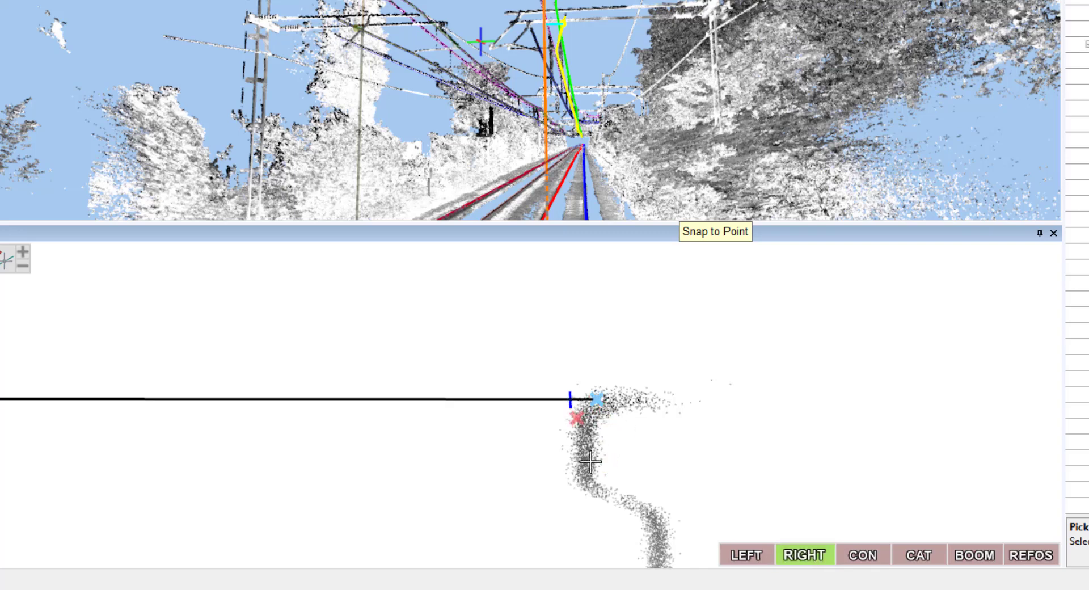
left_click(572, 398)
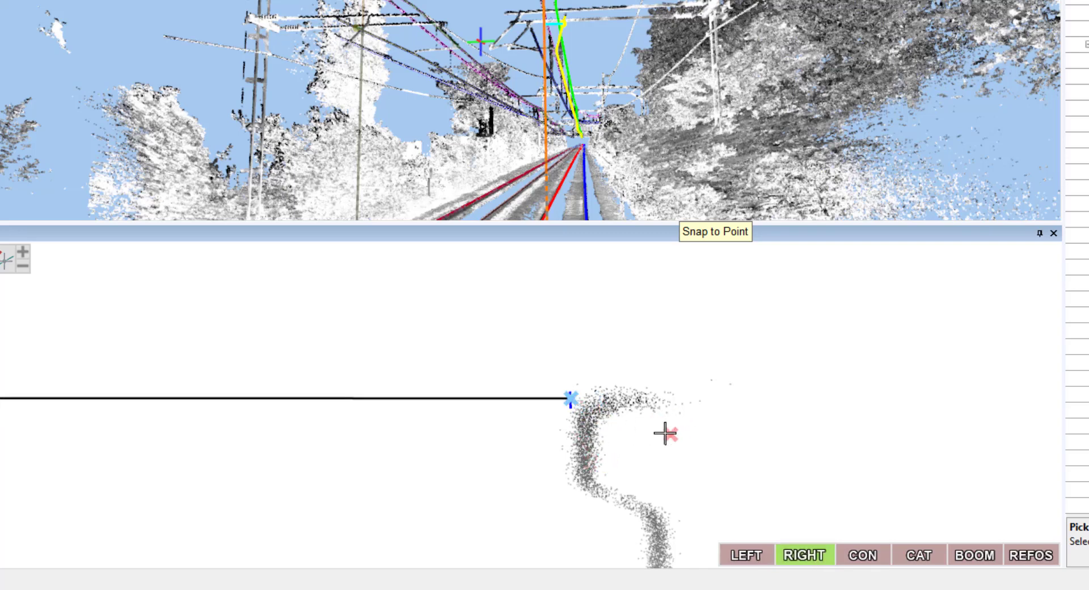
key("Escape")
Adjust Track 1's contact wire point in the section to the centre of the scanned wire's point cluster.
scroll(673, 432, "down", 3)
scroll(522, 416, "down", 2)
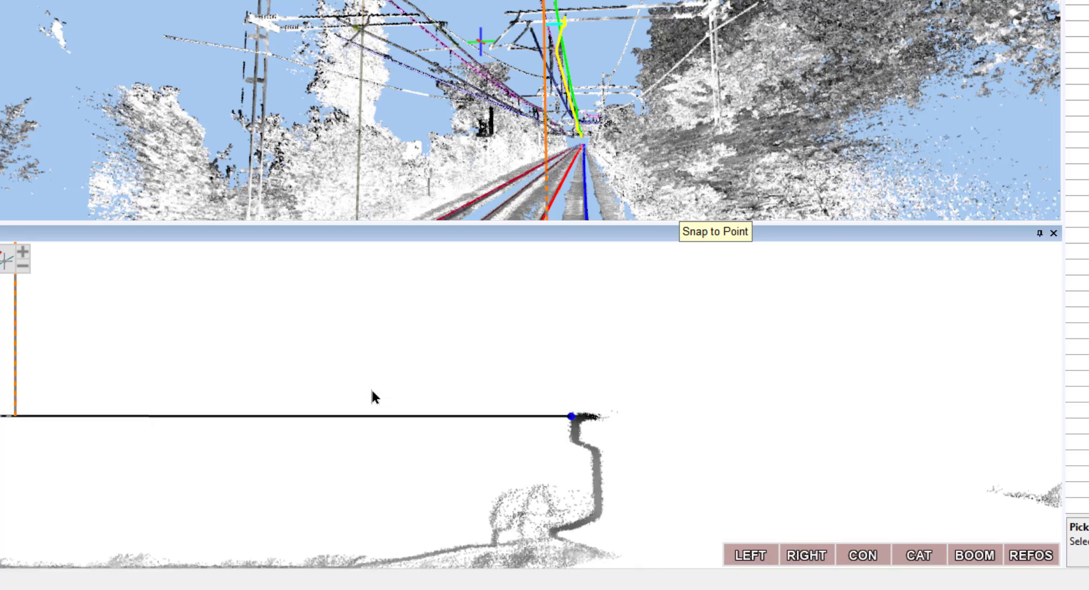
scroll(373, 390, "down", 3)
middle_click_drag(373, 390, 676, 472)
scroll(676, 472, "down", 5)
scroll(592, 480, "down", 2)
middle_click_drag(598, 383, 629, 471)
scroll(628, 388, "down", 2)
scroll(647, 336, "down", 5)
middle_click_drag(646, 410, 638, 525)
scroll(652, 294, "down", 3)
middle_click_drag(651, 295, 659, 435)
scroll(672, 293, "down", 2)
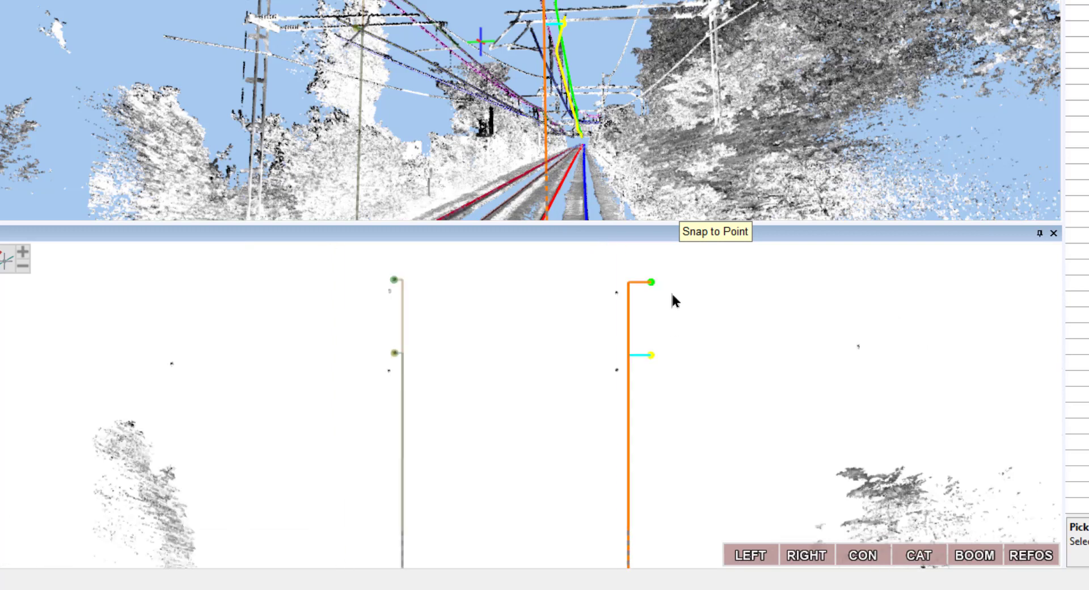
scroll(675, 318, "up", 2)
scroll(669, 340, "up", 2)
scroll(641, 339, "up", 2)
scroll(627, 360, "up", 3)
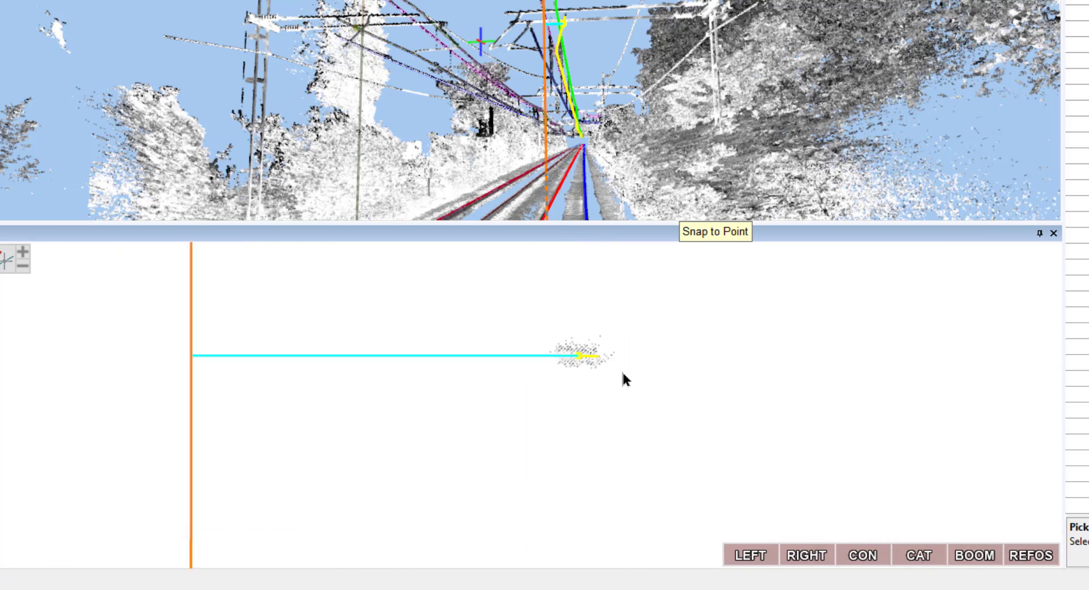
scroll(583, 357, "up", 1)
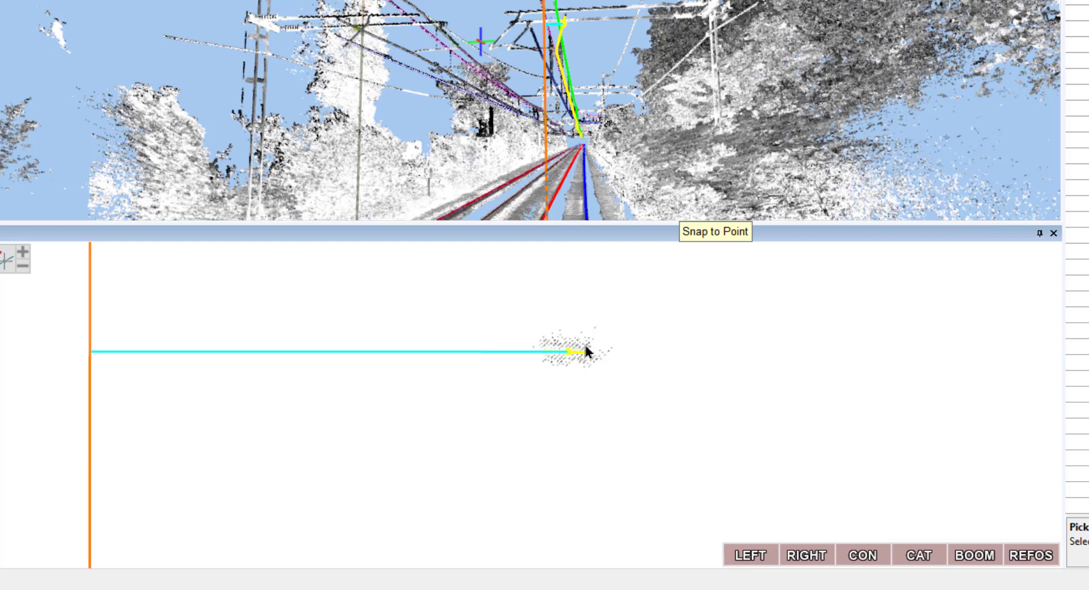
left_click(866, 555)
left_click(575, 362)
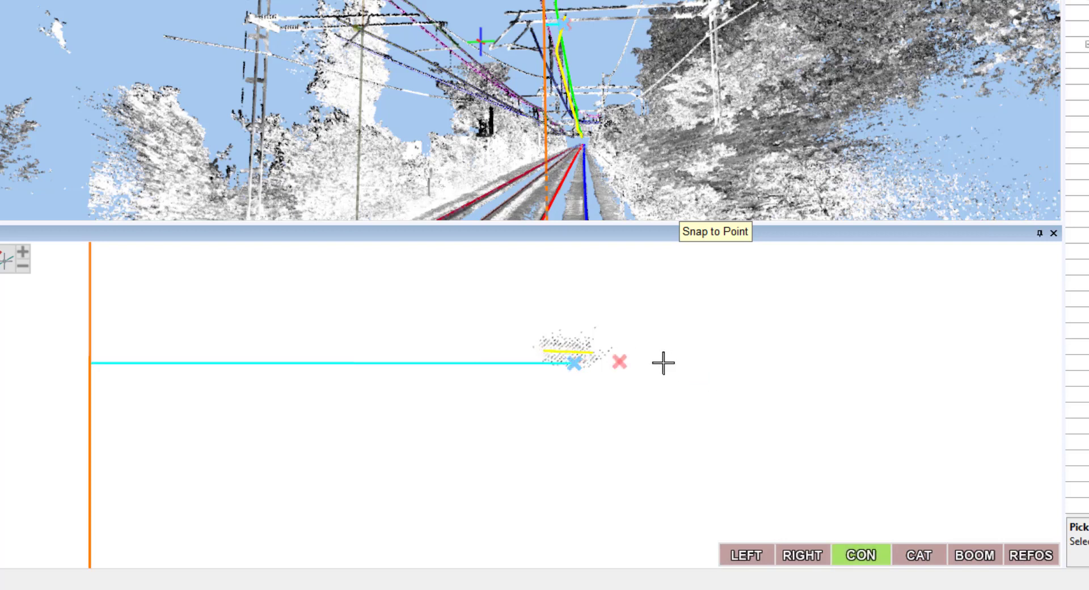
left_click(639, 351)
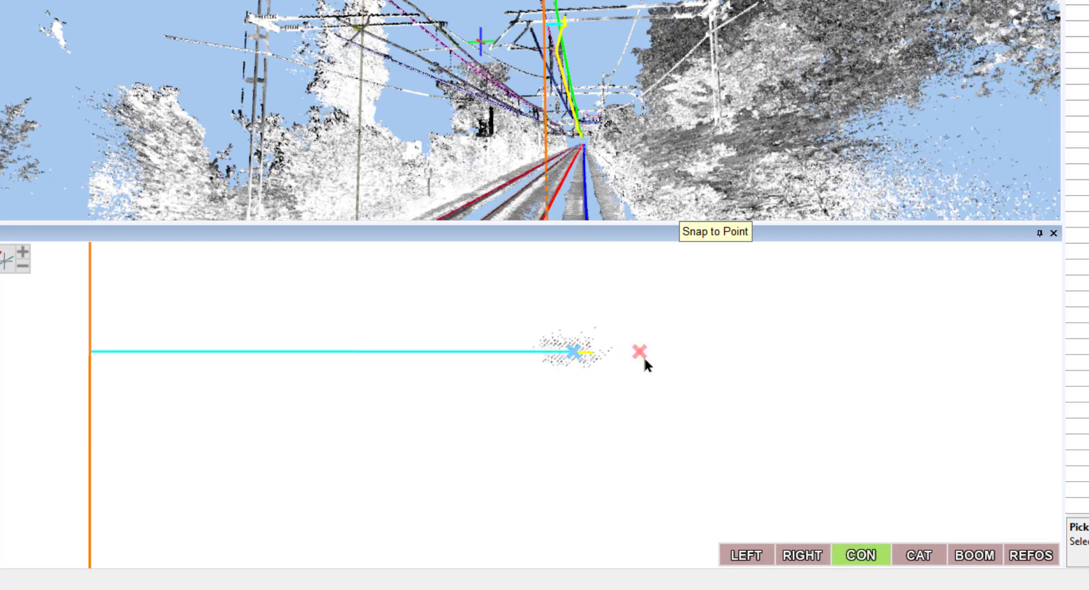
Open Track 1's Chainage value for editing in the height and stagger properties.
scroll(658, 416, "down", 4)
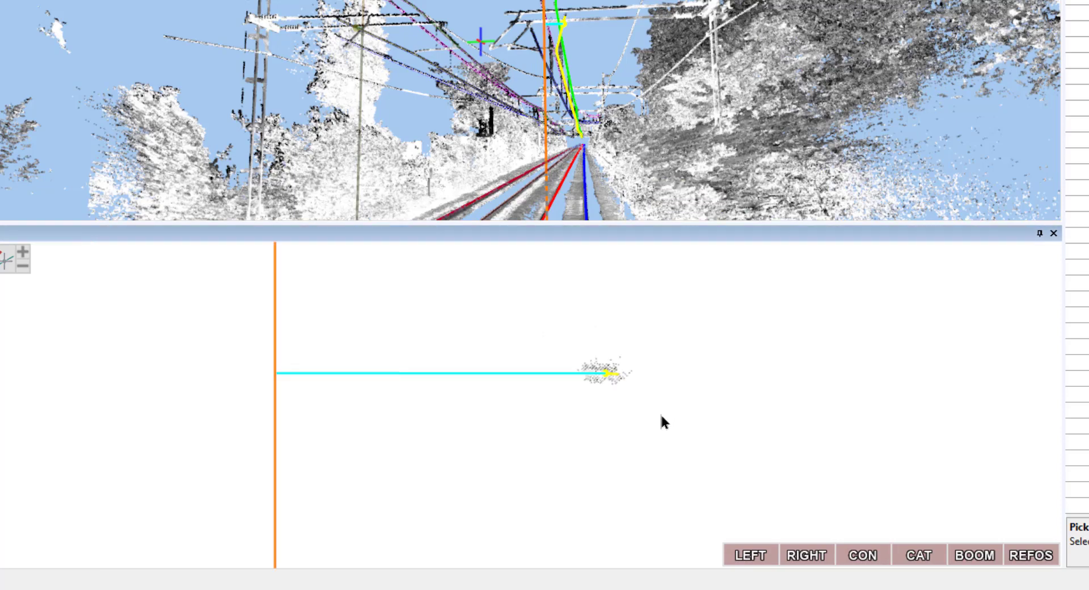
scroll(648, 432, "down", 8)
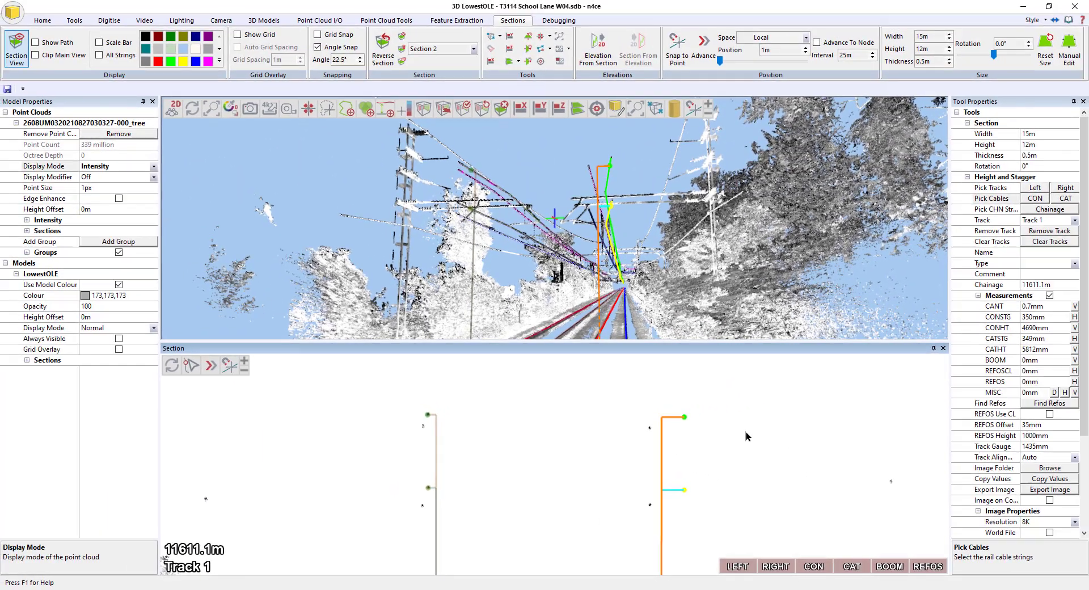
scroll(652, 425, "down", 6)
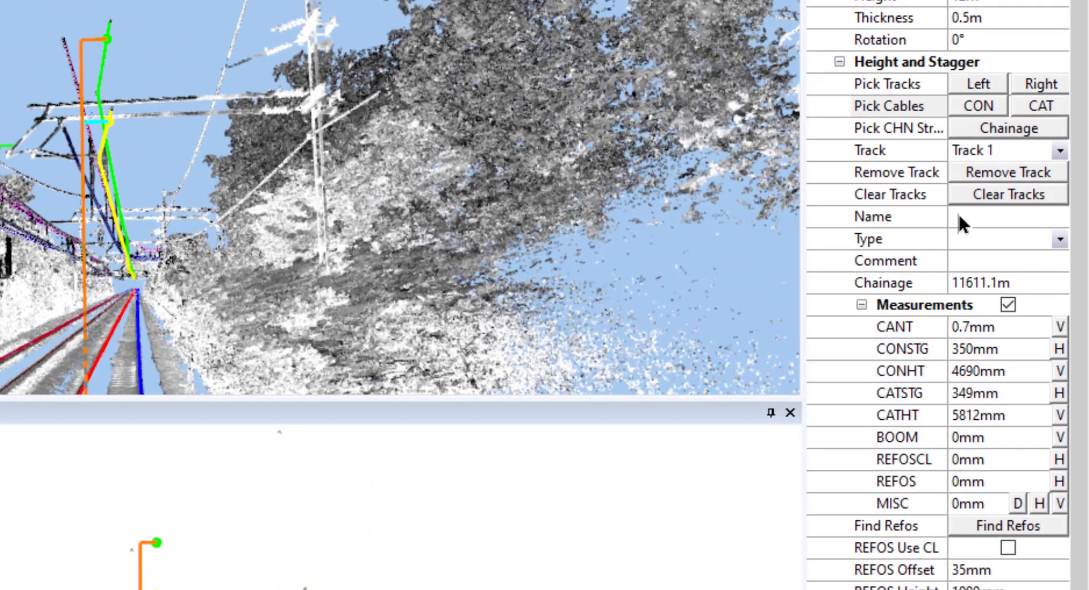
left_click(1020, 284)
left_click_drag(1018, 283, 967, 282)
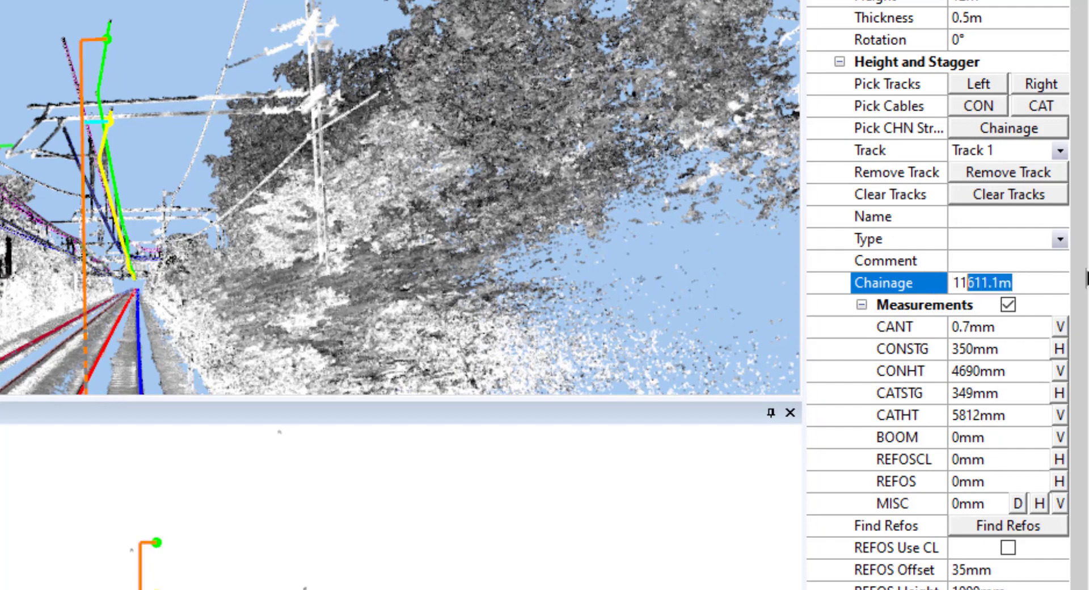
left_click(1031, 281)
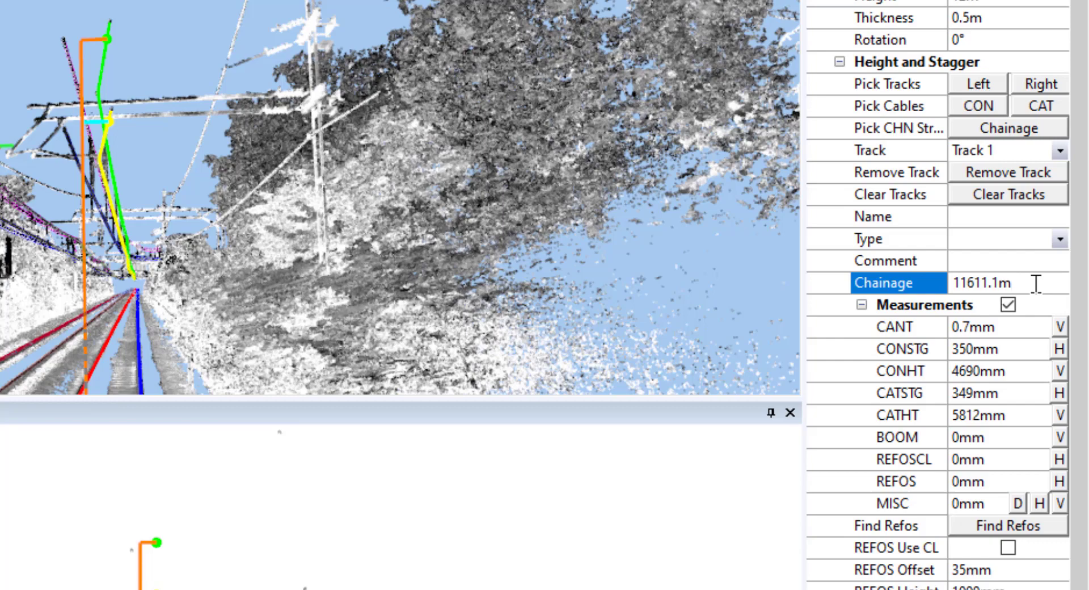
Display the section plane and path in the 3D view.
key("Return")
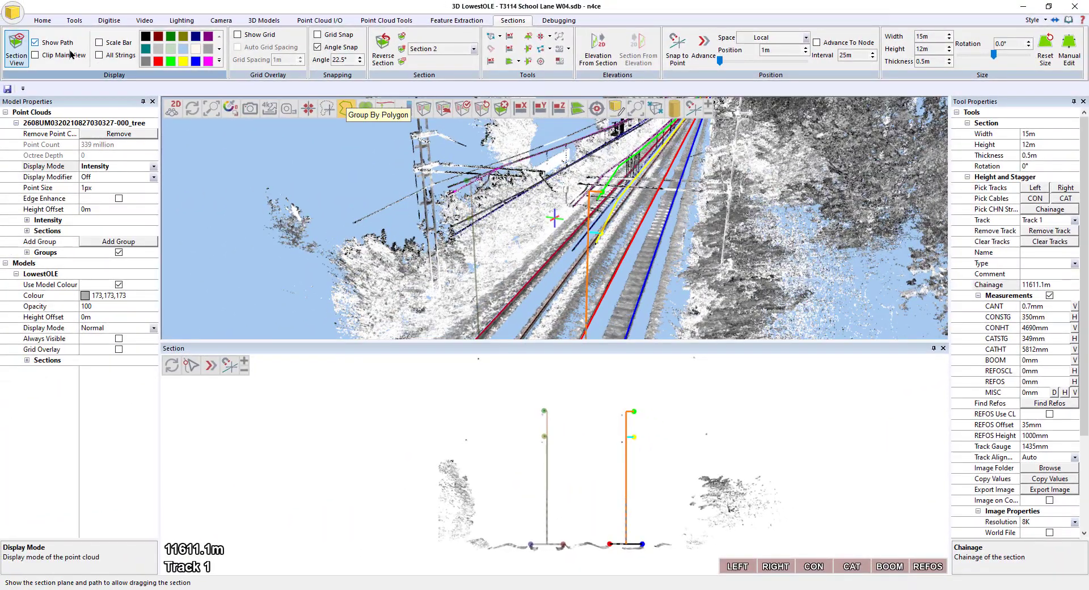
left_click(340, 107)
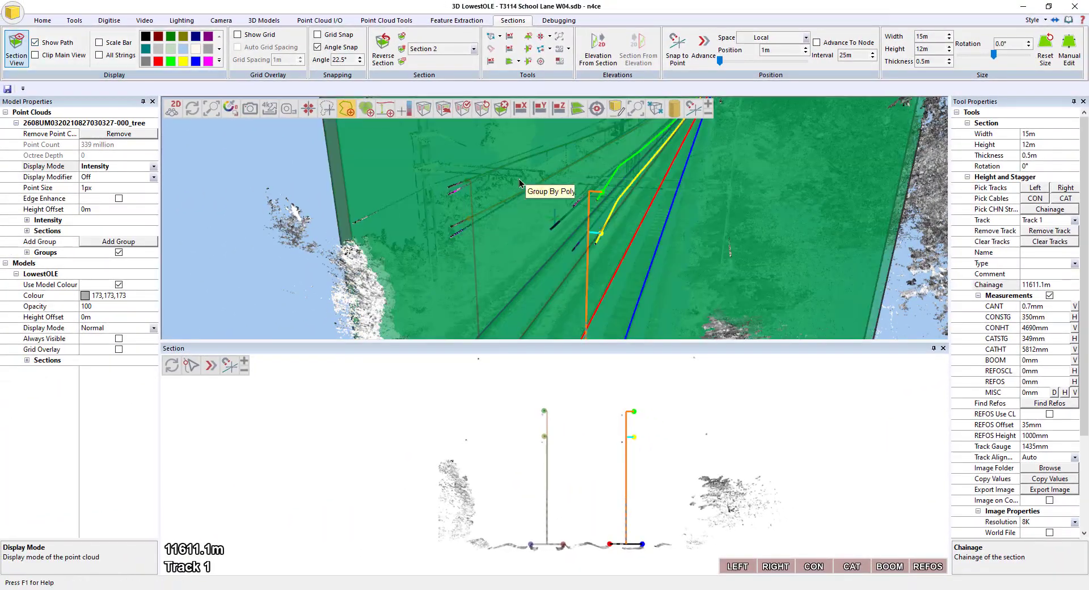
key("Escape")
scroll(429, 221, "down", 5)
left_click_drag(845, 262, 612, 267)
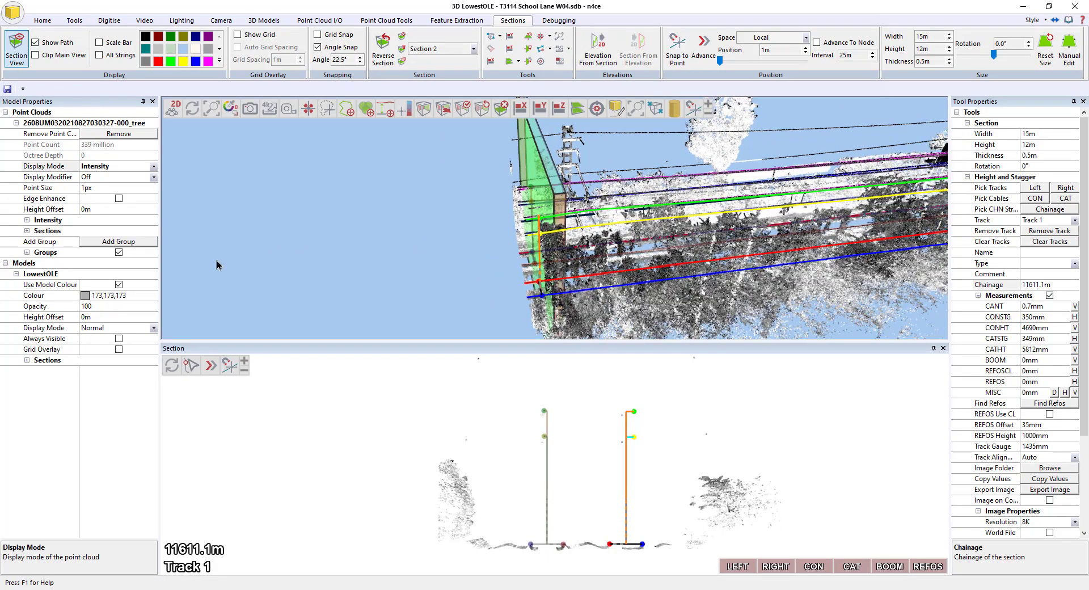
Move the section plane along the track to cut through the cantilever structure, at chainage 11613.7 m.
left_click_drag(524, 170, 573, 166)
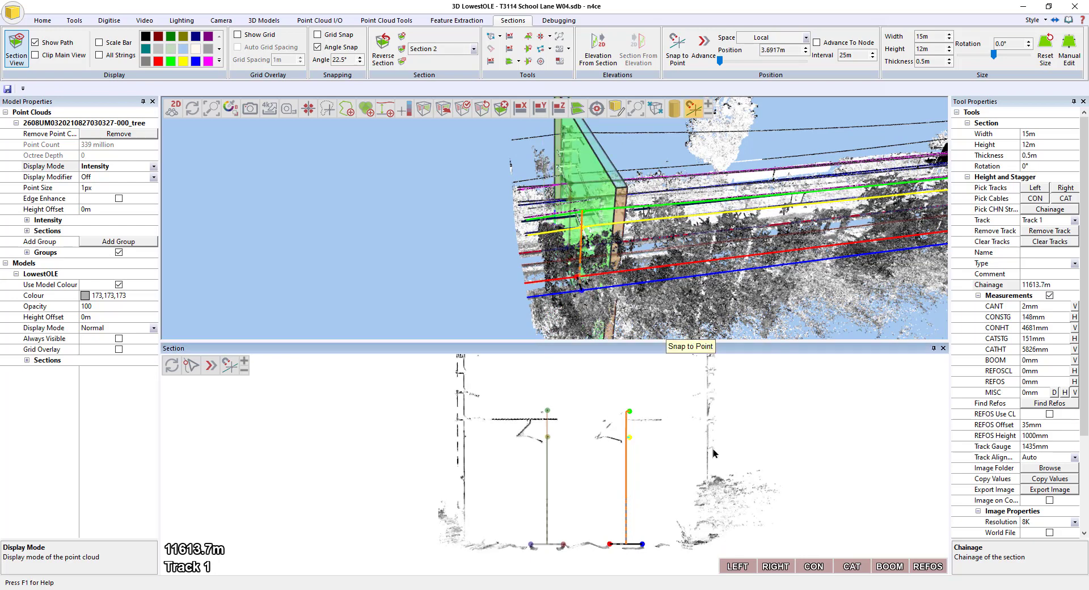
scroll(711, 455, "up", 2)
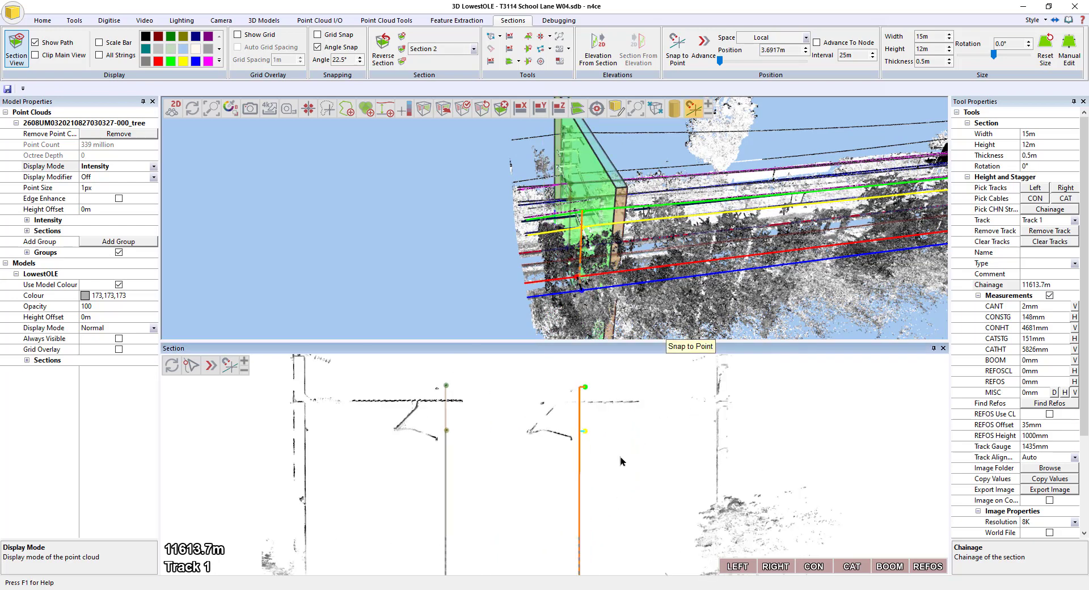
key("Up")
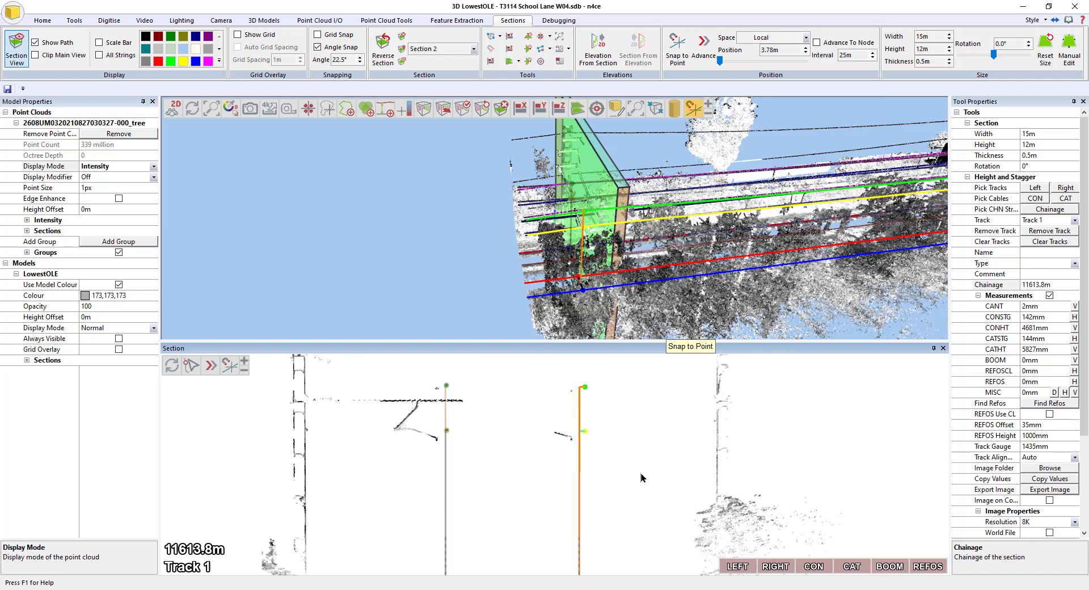
key("Down")
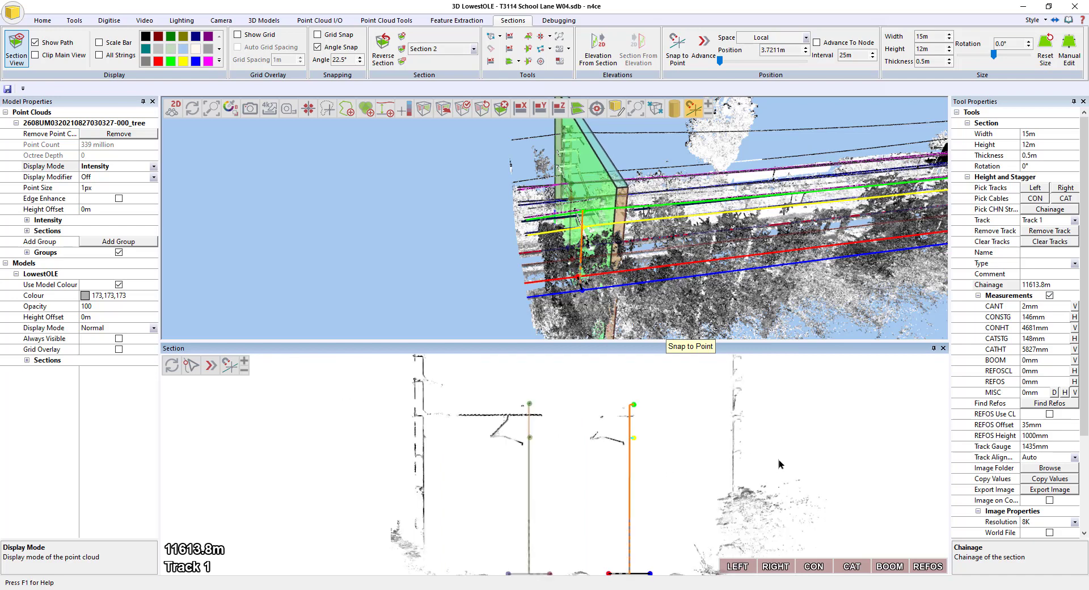
scroll(778, 460, "down", 2)
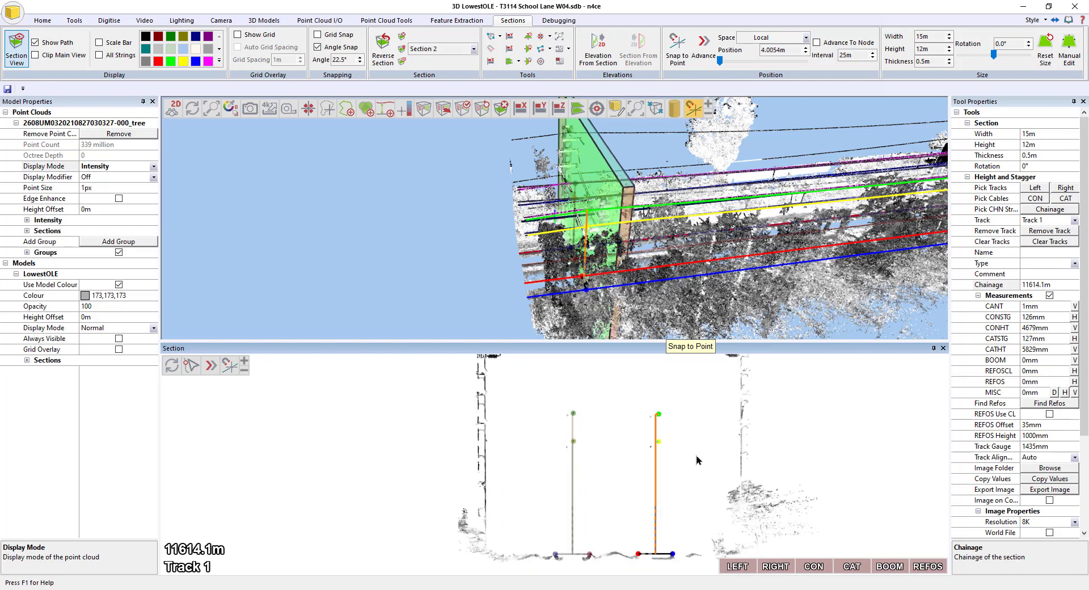
key("Down")
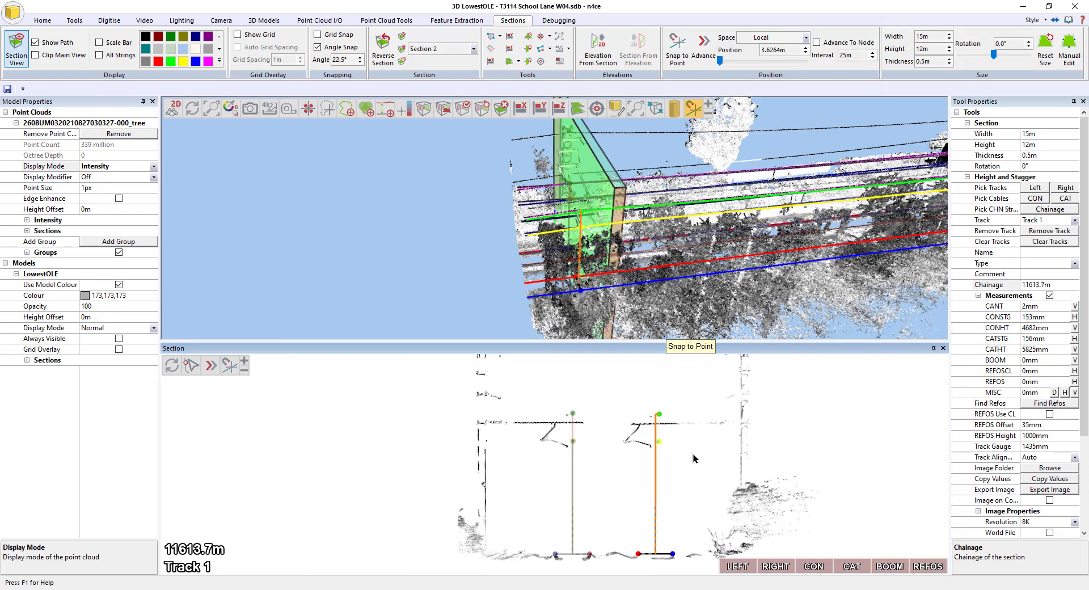
key("Escape")
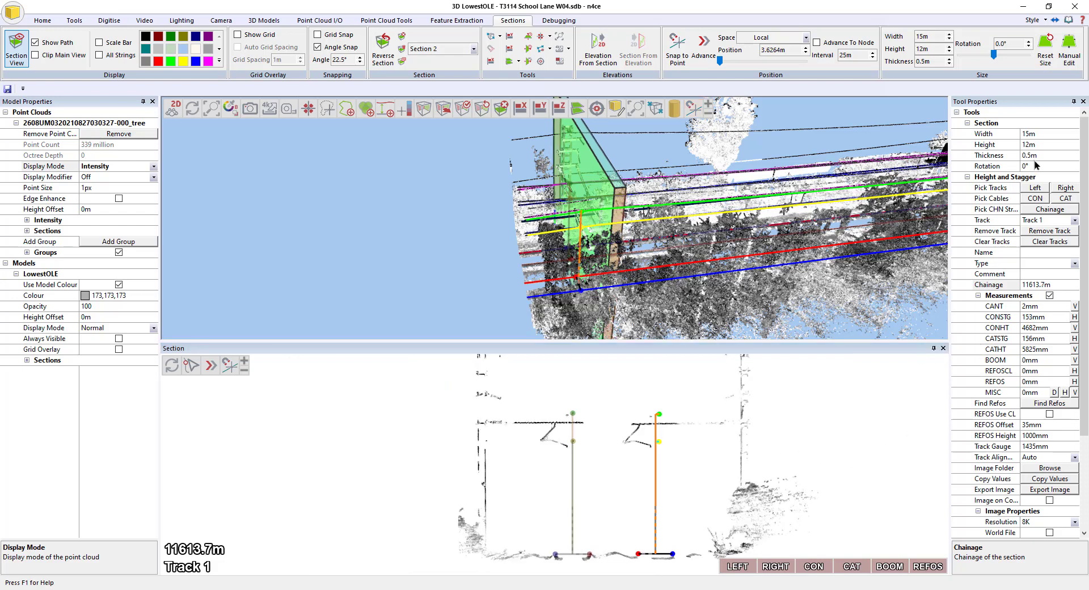
Collapse the Section and Image Properties groups in the tool properties.
scroll(784, 444, "up", 3)
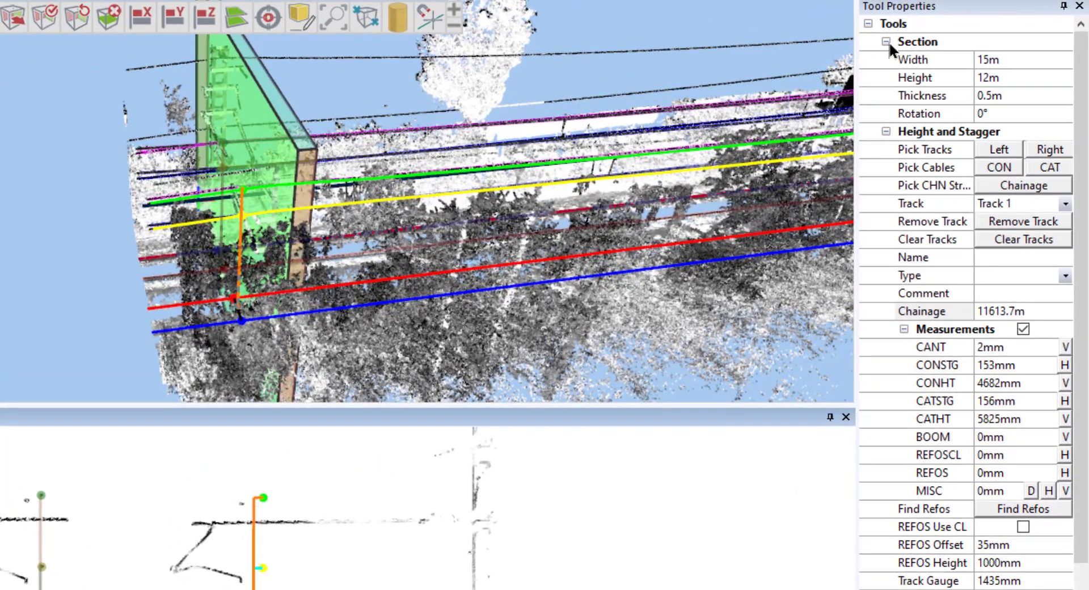
left_click(885, 41)
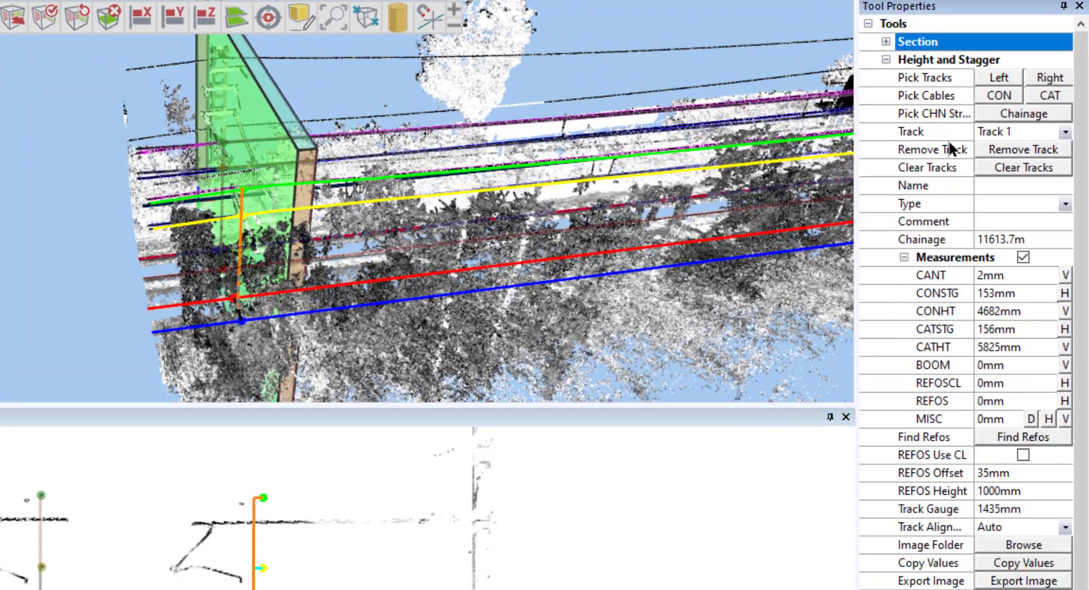
scroll(1083, 576, "down", 2)
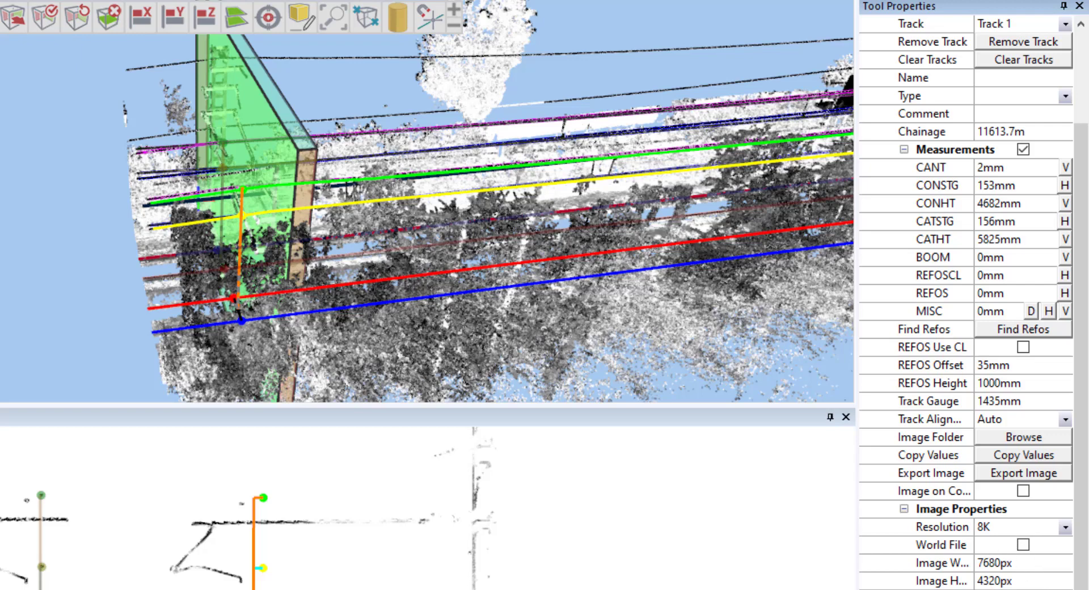
left_click(904, 509)
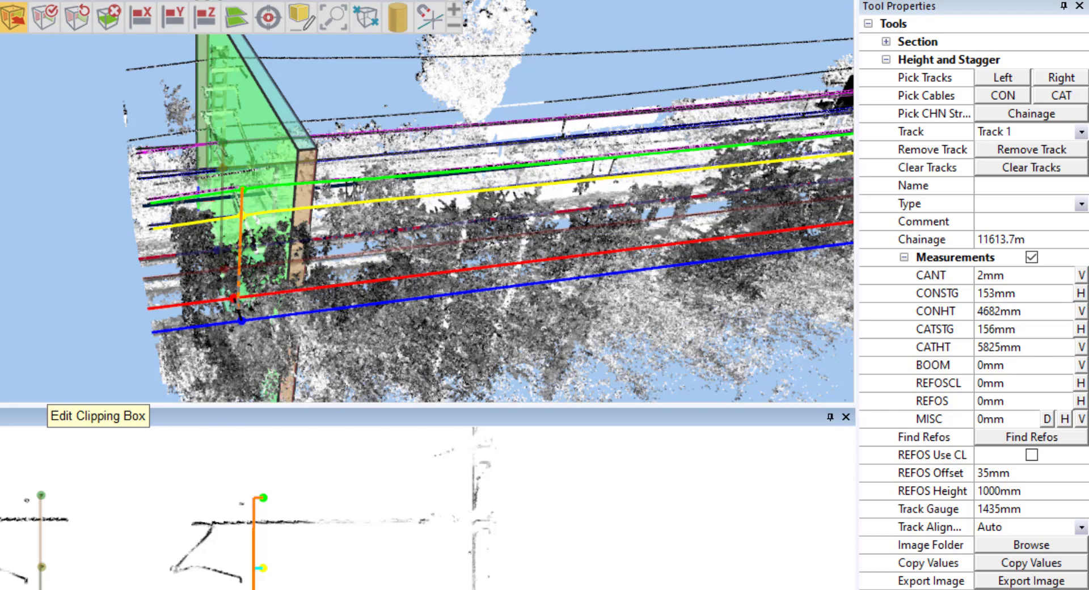
Name Track 1's measurement Test1 and set its type to Cantilever.
left_click(1024, 184)
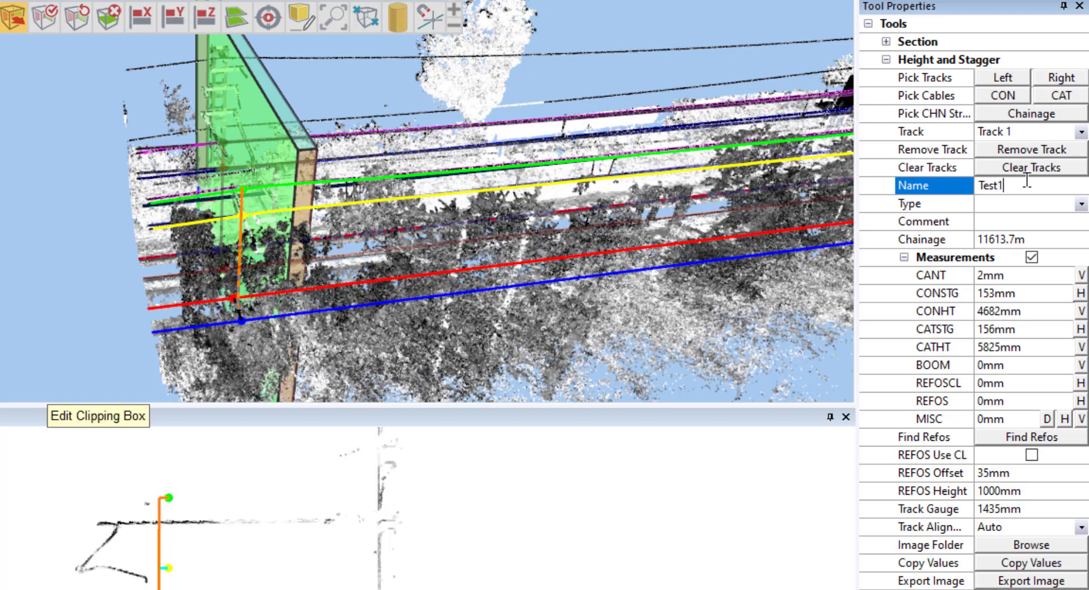
type("Test1")
left_click(1081, 204)
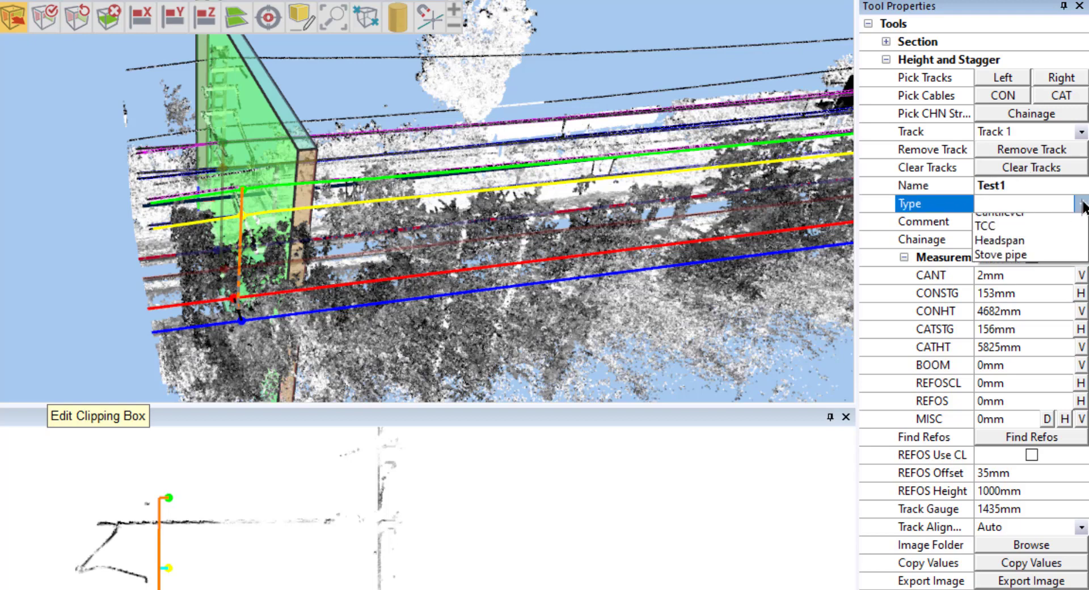
left_click(1017, 250)
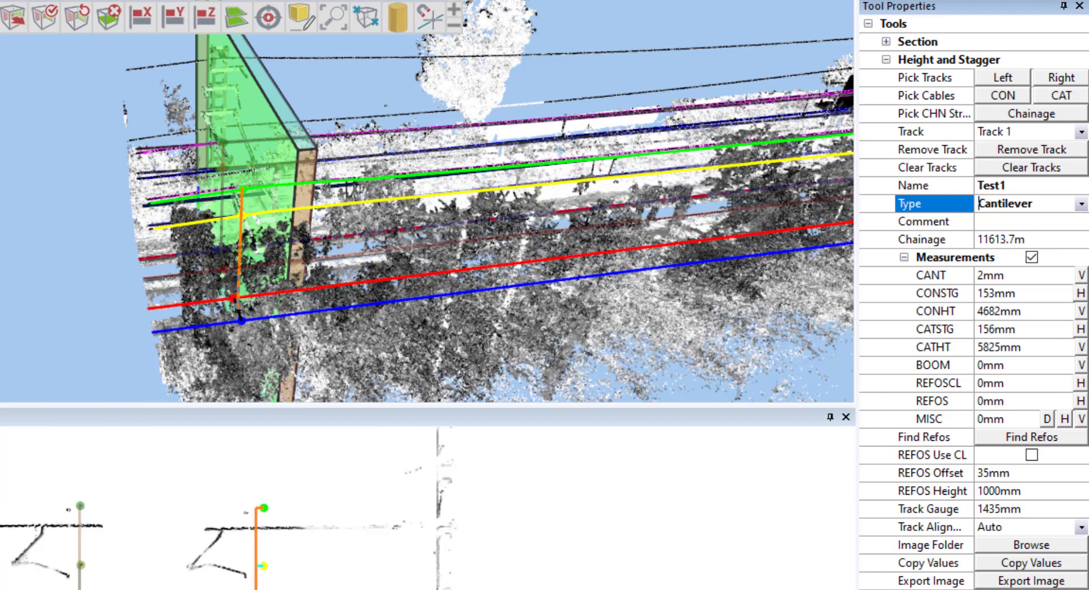
Run Find Refos at the current section and make Track 2 the active track.
left_click(1074, 134)
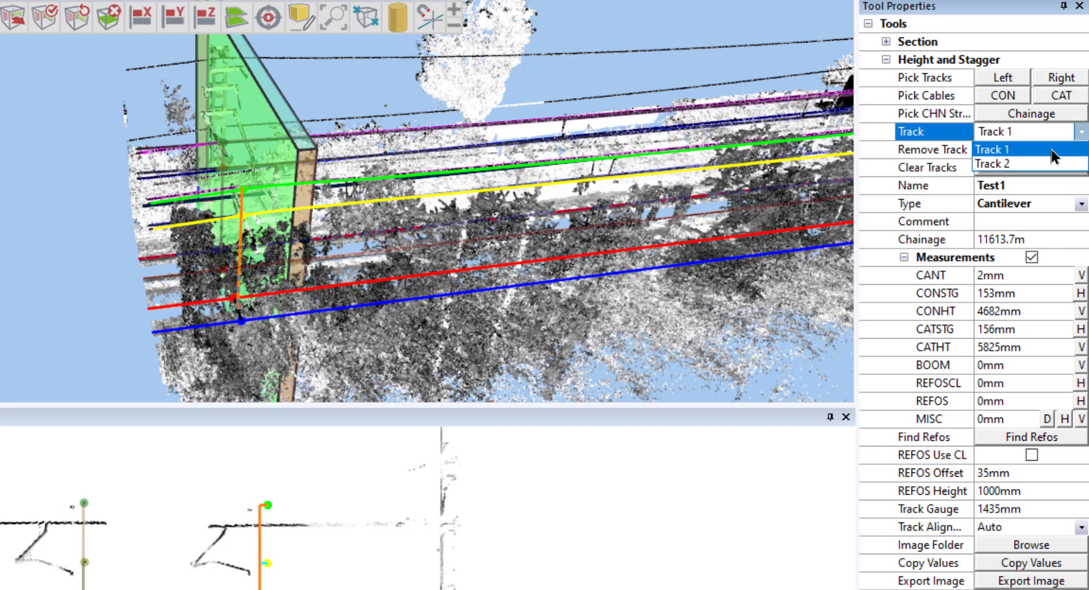
left_click(1034, 163)
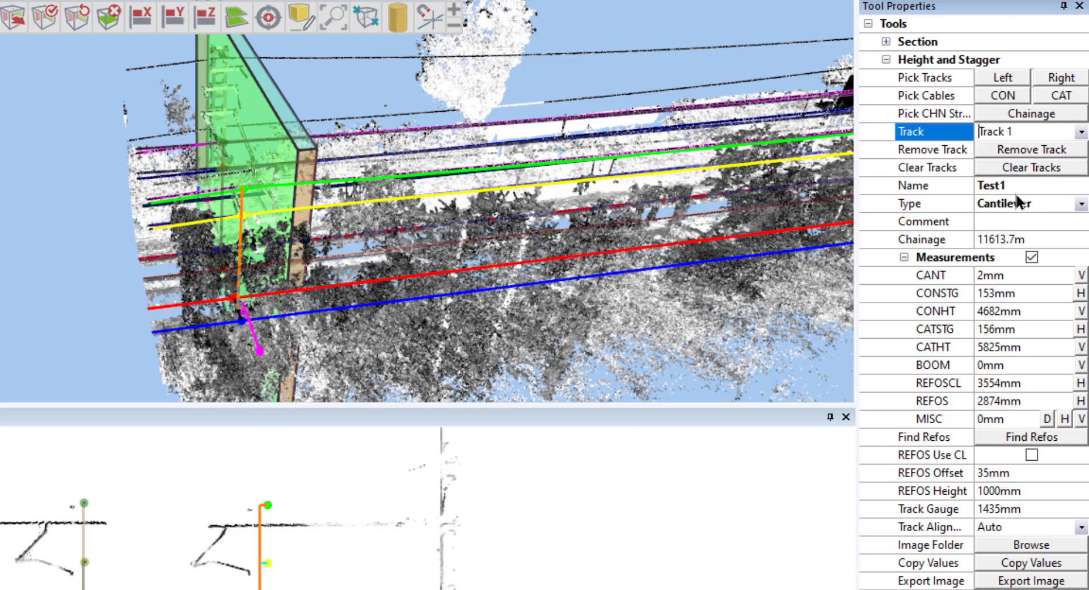
left_click(1072, 133)
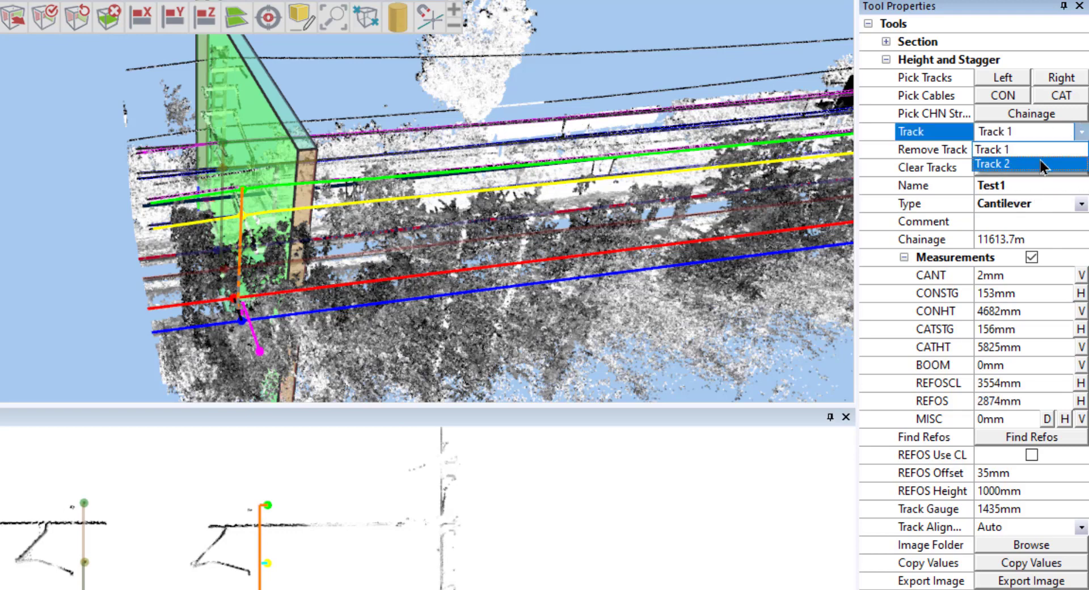
left_click(1038, 165)
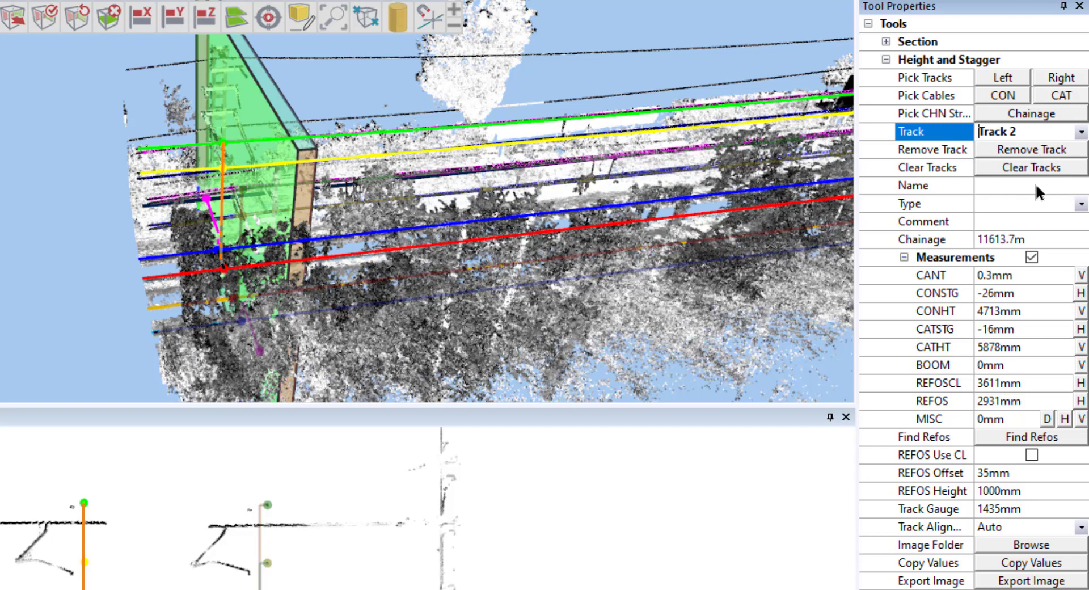
Name Track 2's measurement Test1b and set its type to Cantilever.
left_click(1036, 185)
type("T")
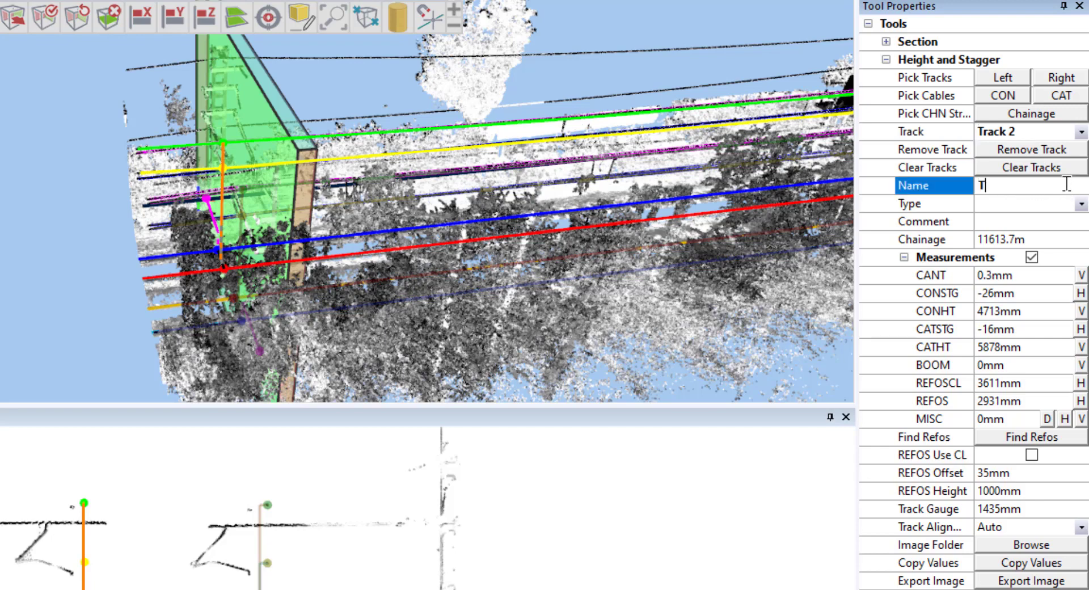
type("est1")
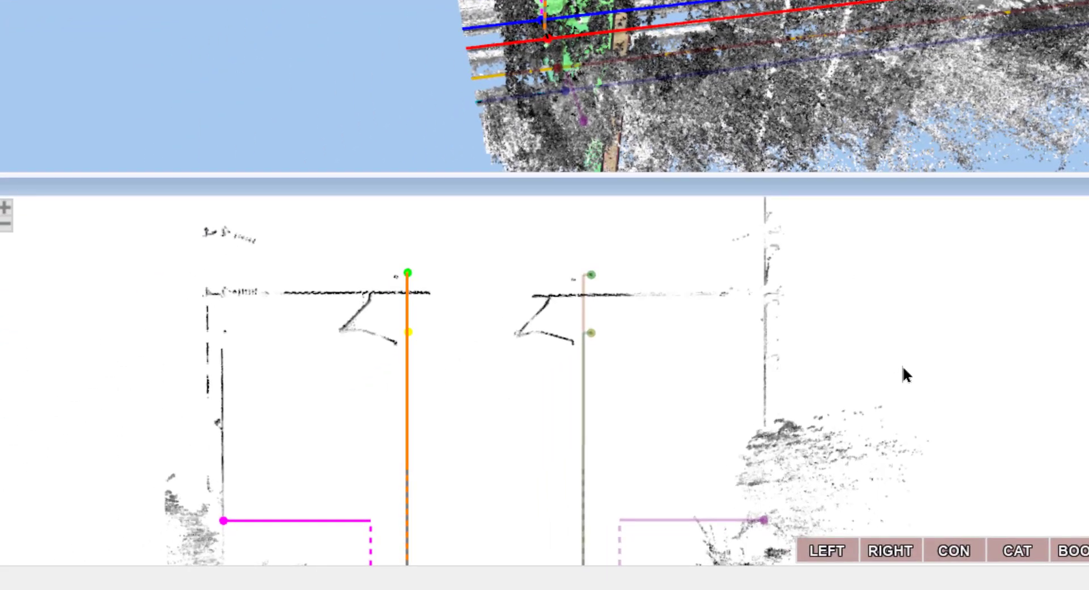
Examine the REFOS lines and end points of both tracks against the scanned masts and vegetation in the section.
left_click_drag(897, 364, 908, 298)
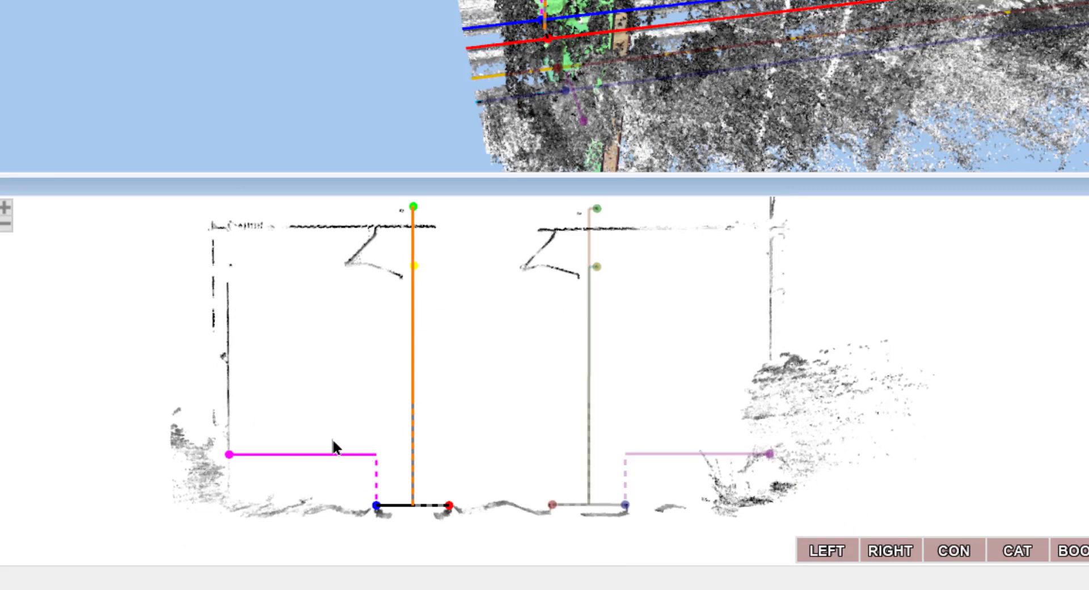
scroll(771, 446, "up", 5)
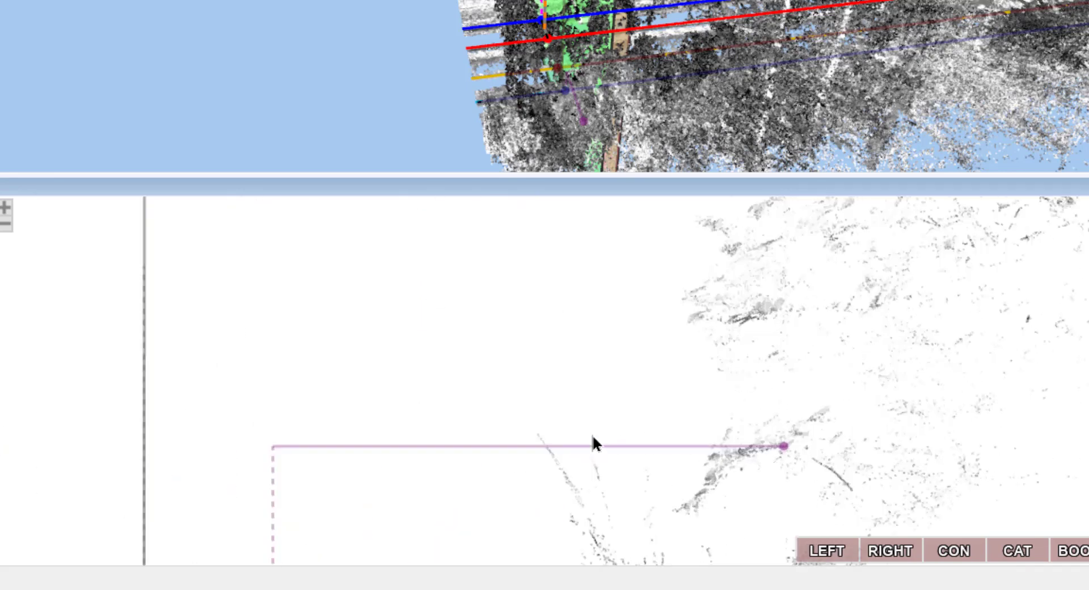
scroll(860, 440, "down", 3)
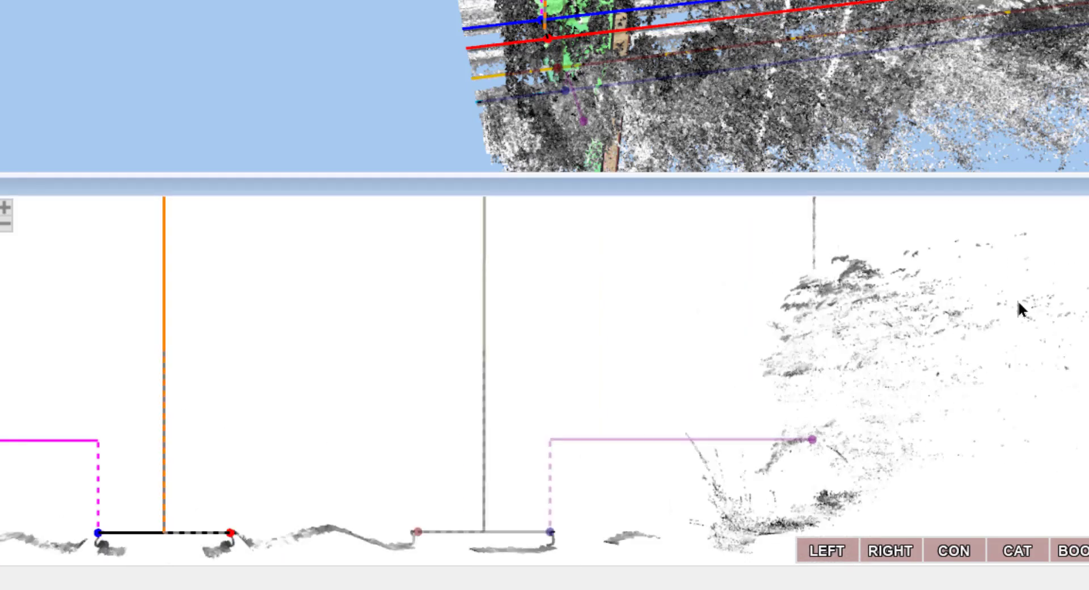
left_click_drag(1018, 301, 886, 339)
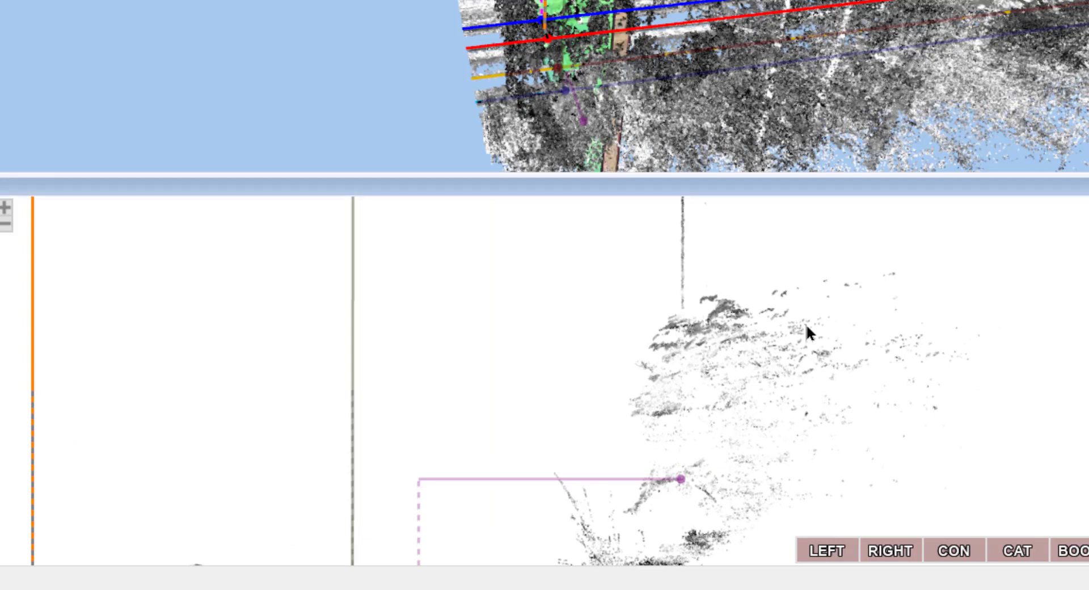
scroll(759, 423, "down", 1)
left_click_drag(786, 324, 755, 363)
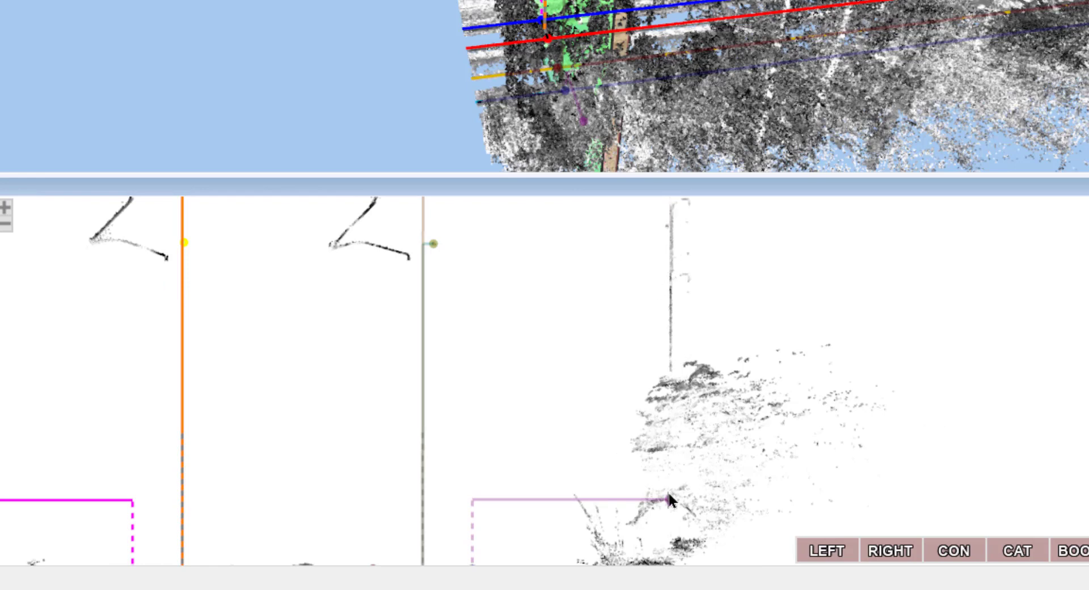
scroll(668, 491, "up", 5)
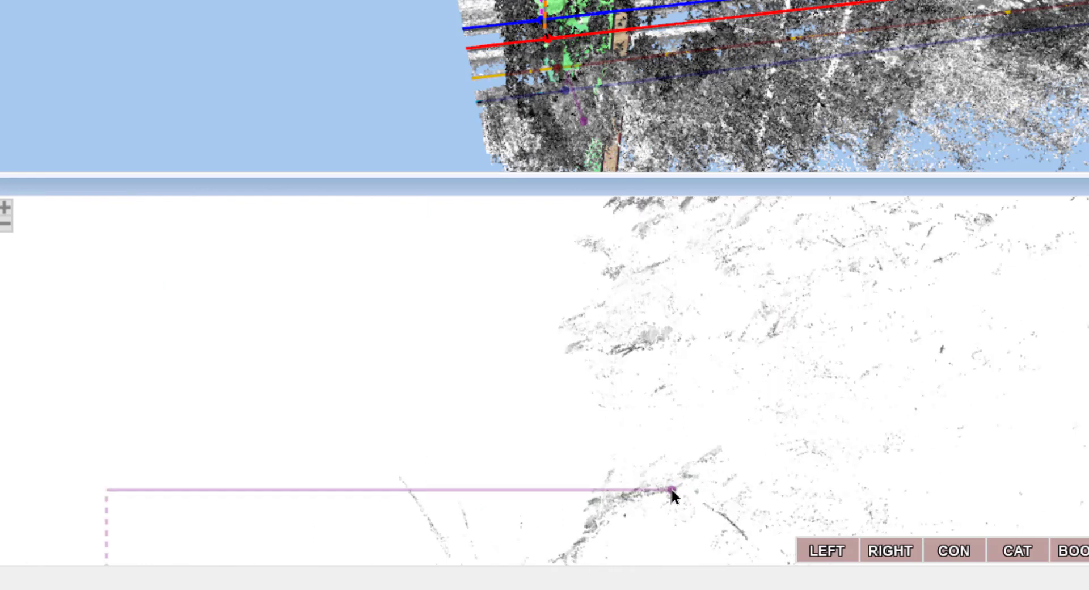
scroll(666, 377, "down", 4)
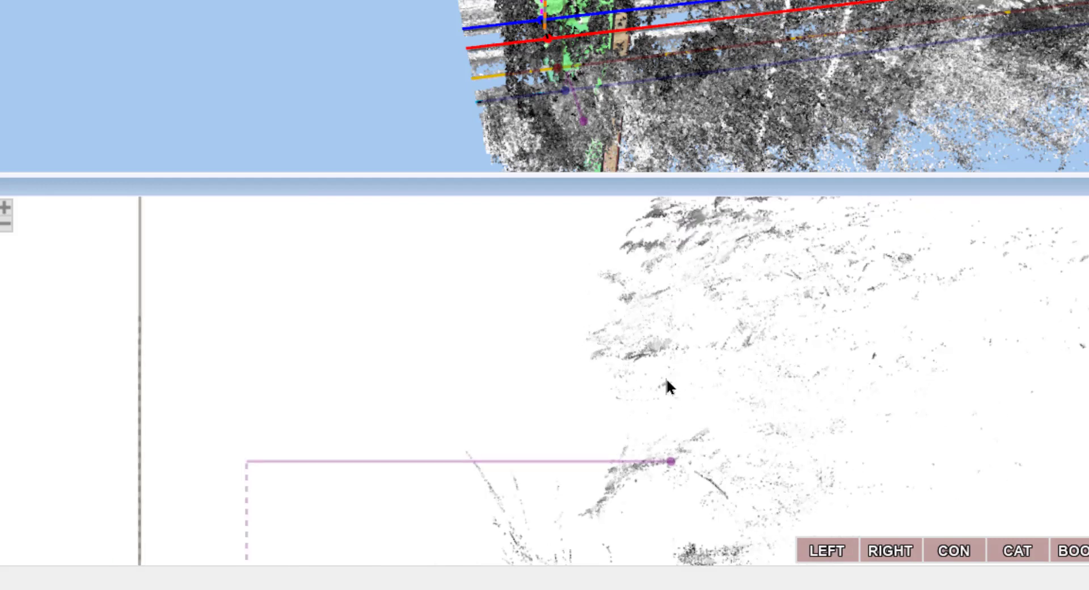
scroll(668, 396, "up", 2)
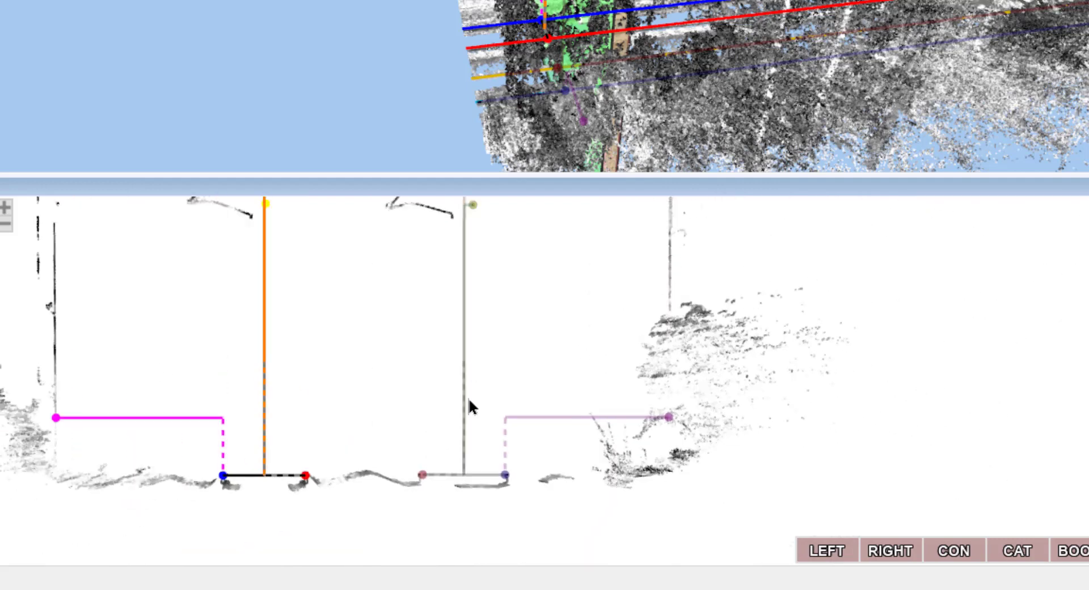
middle_click_drag(71, 343, 410, 380)
scroll(390, 411, "up", 3)
scroll(509, 408, "down", 1)
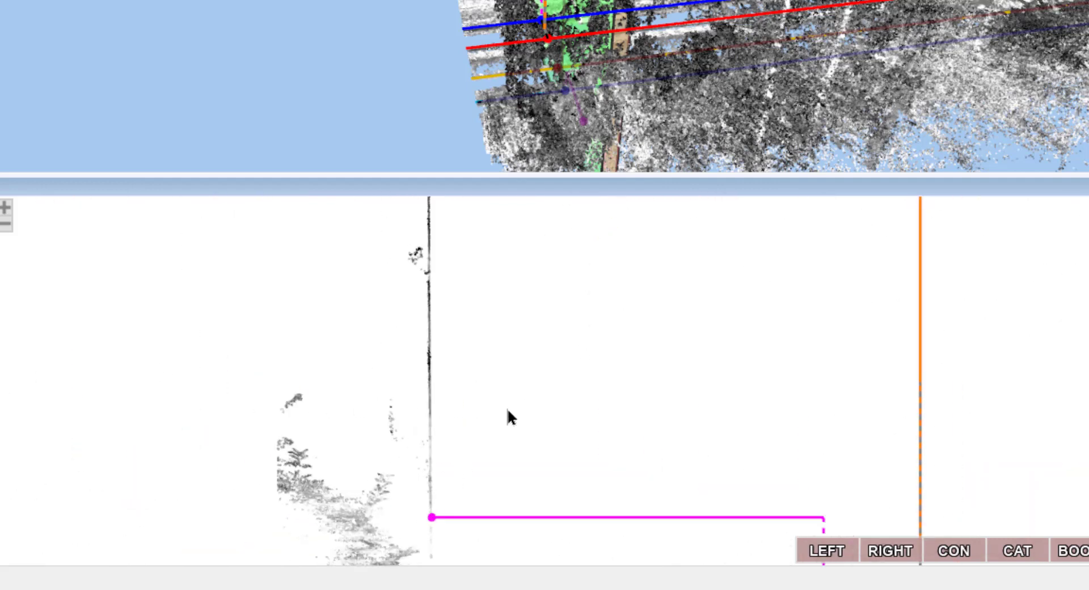
scroll(507, 407, "down", 2)
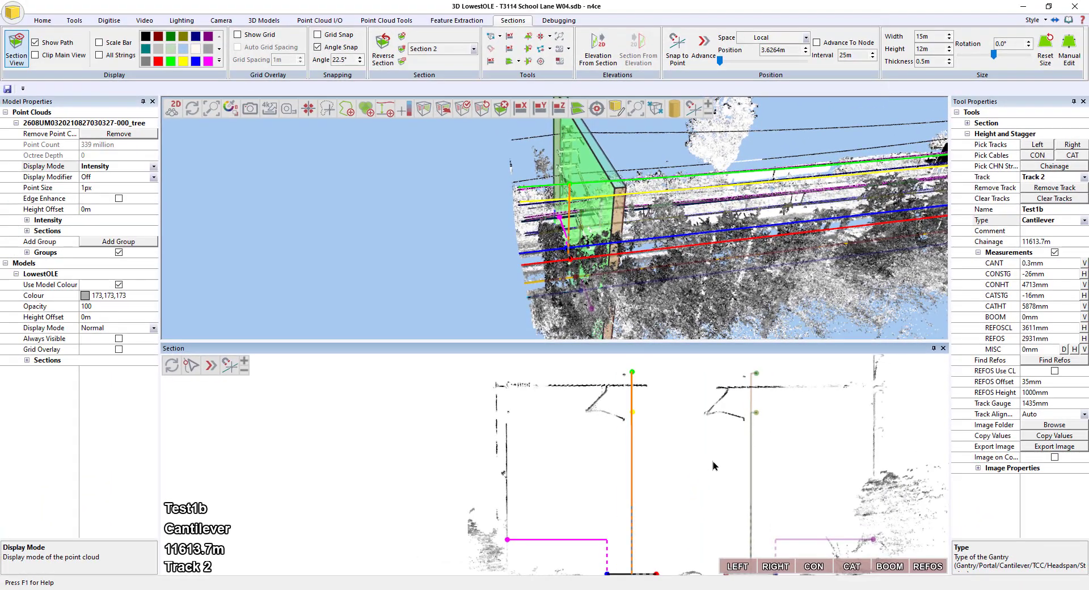
Measure Track 1's boom height by picking a point on the cantilever boom in the section.
scroll(713, 461, "down", 1)
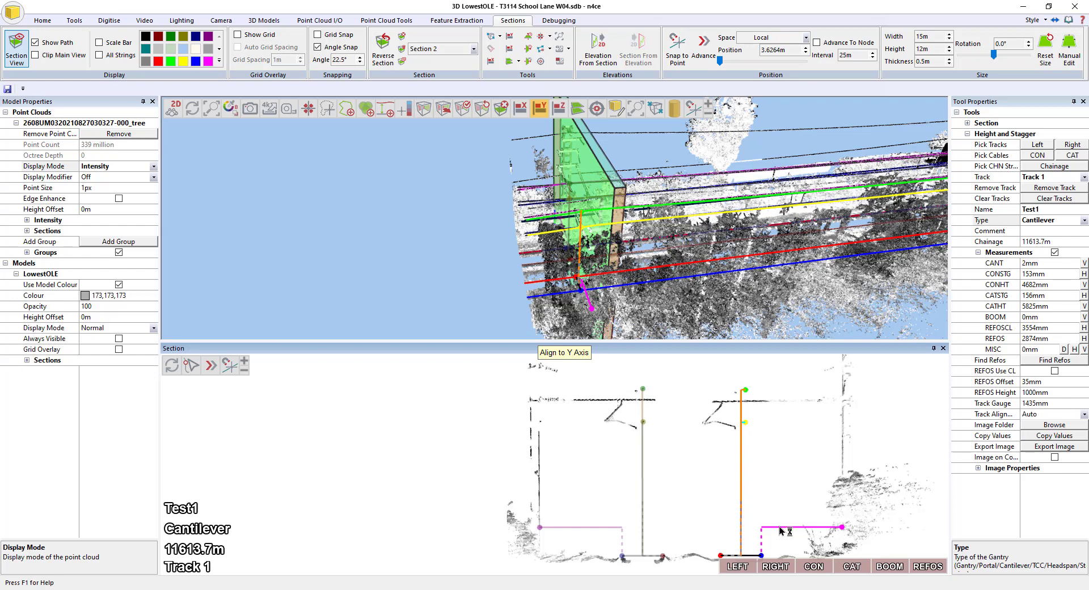
left_click(890, 565)
scroll(766, 405, "up", 2)
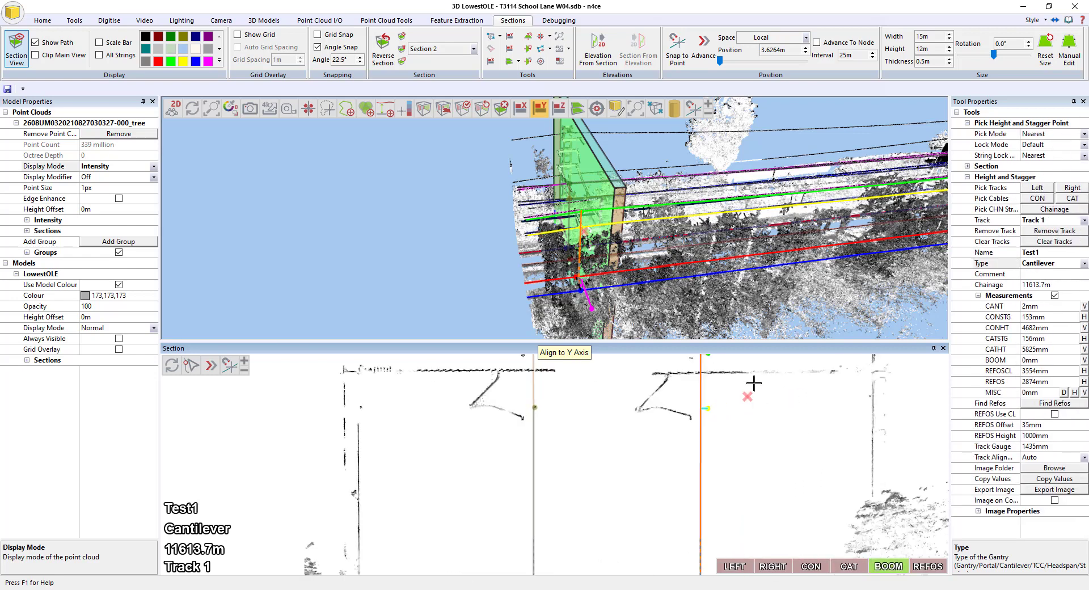
left_click(743, 374)
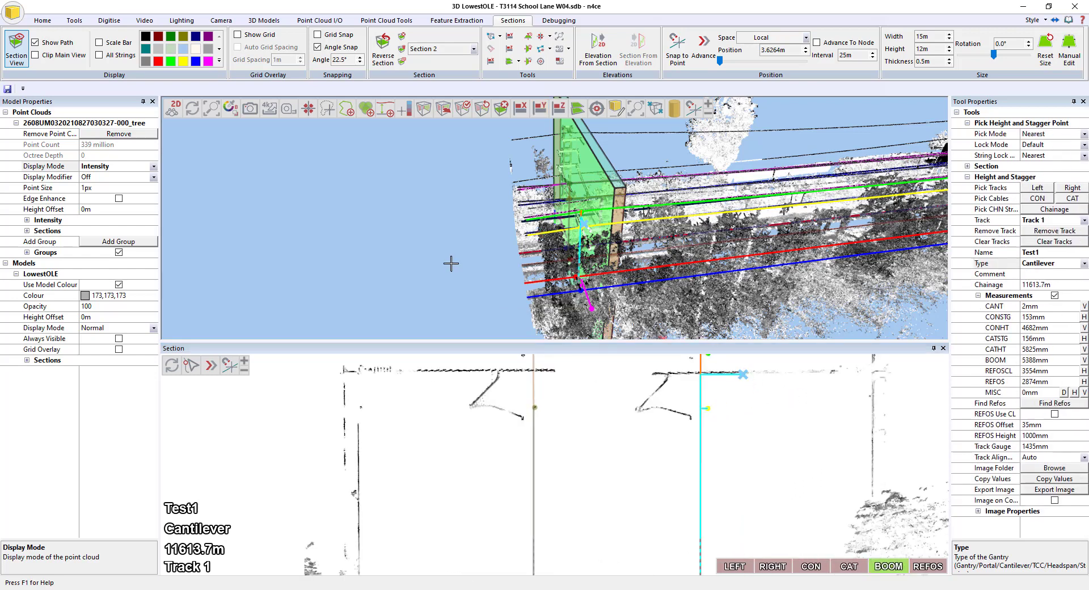
Measure Track 2's boom height by picking a point on its cantilever boom in the section.
scroll(439, 400, "down", 2)
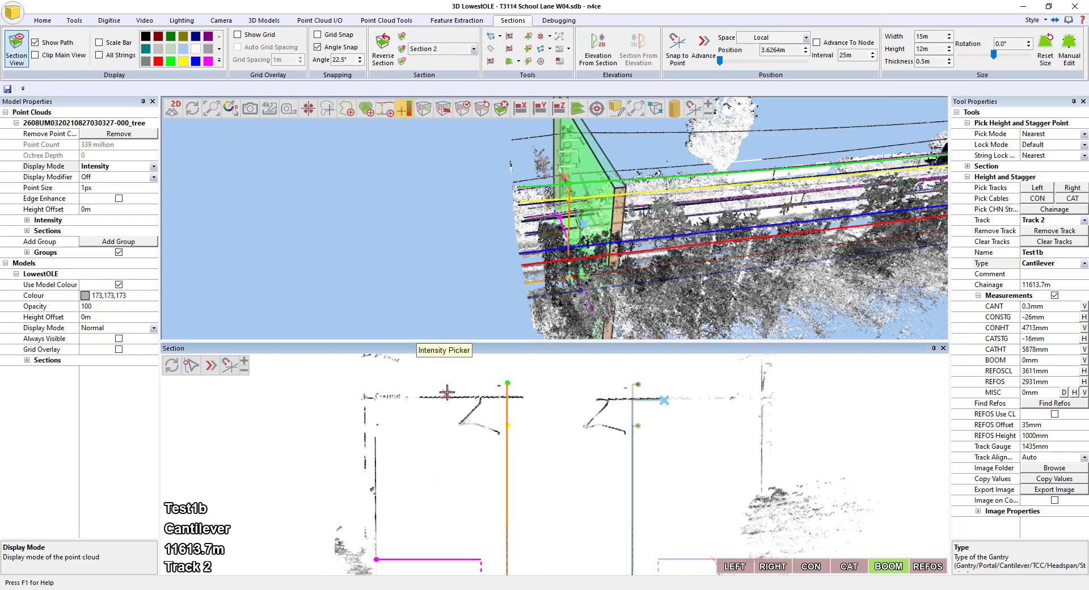
scroll(458, 400, "up", 2)
left_click(461, 395)
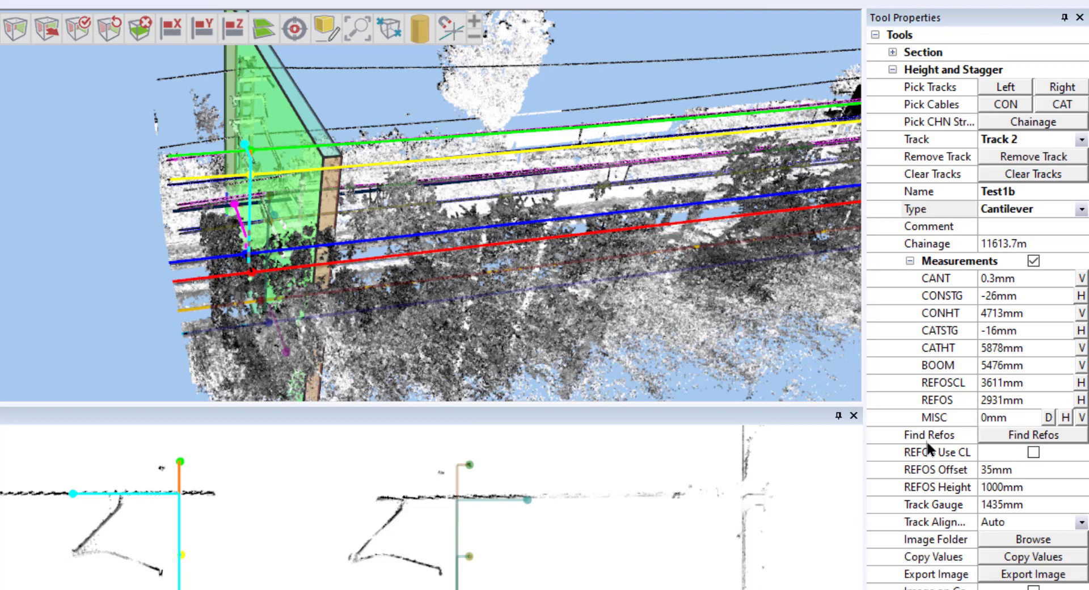
Enable REFOS Use CL and set the image output folder to Images inside Test Data.
left_click(1032, 452)
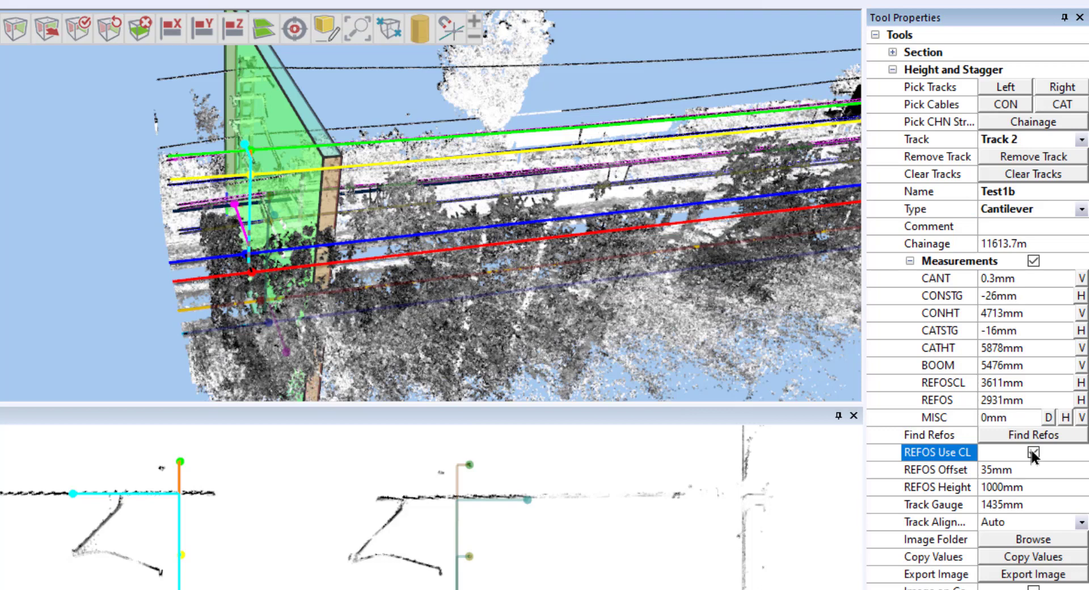
left_click(1028, 540)
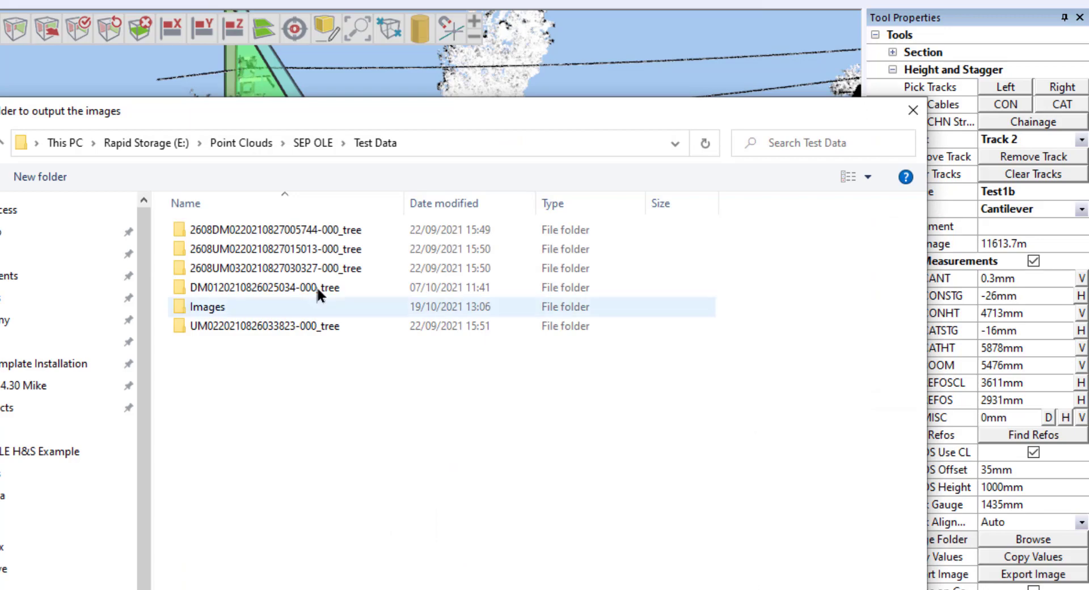
left_click(217, 307)
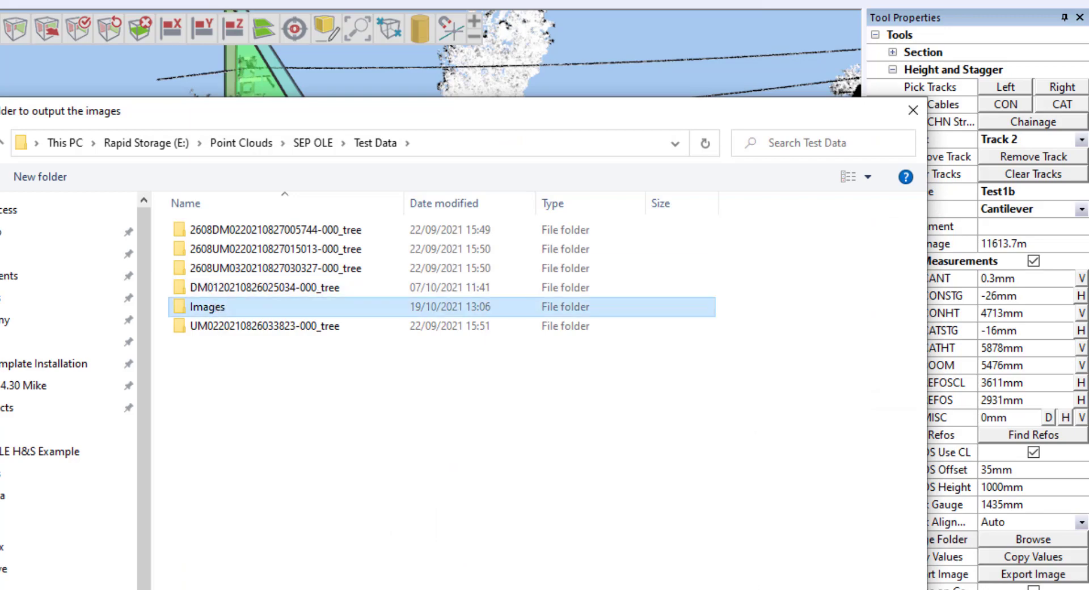
left_click(792, 589)
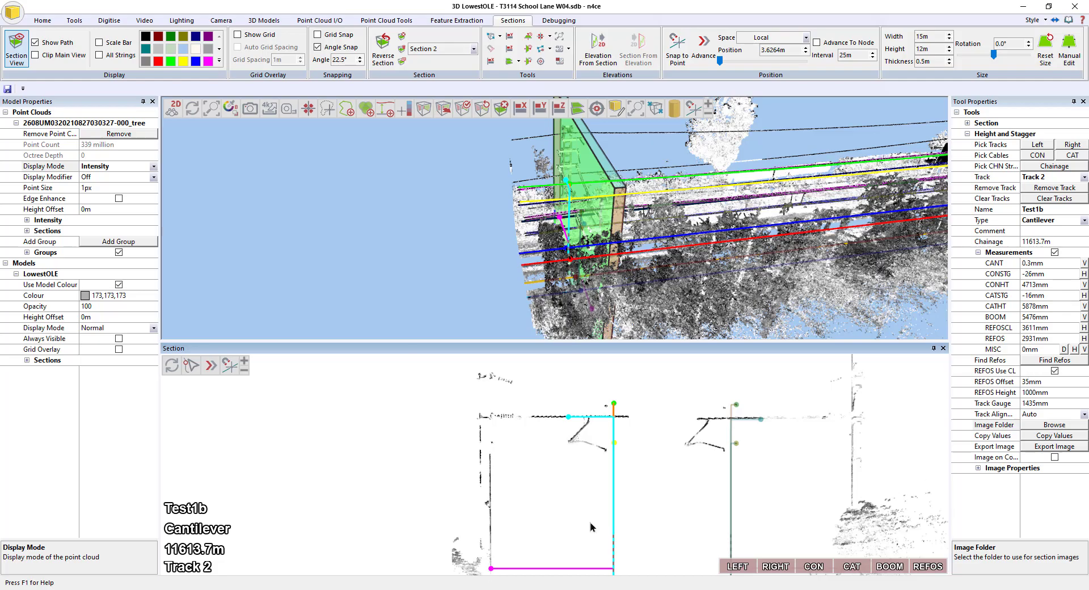
Switch to the Height and Stagger Template workbook in Excel and open the n4ce Height and Stagger add-in.
left_click(673, 589)
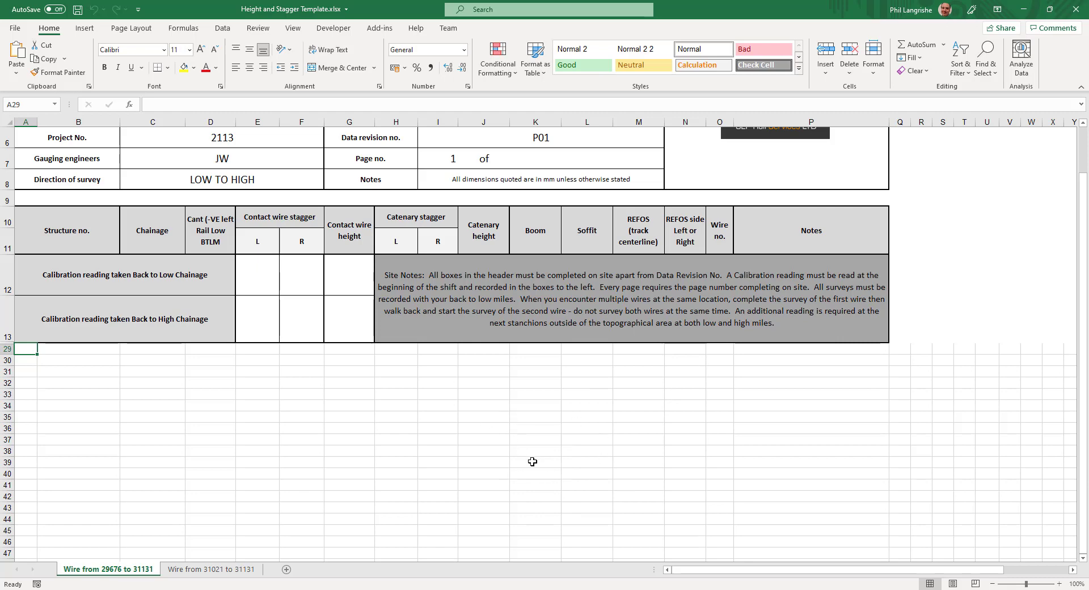
left_click(379, 28)
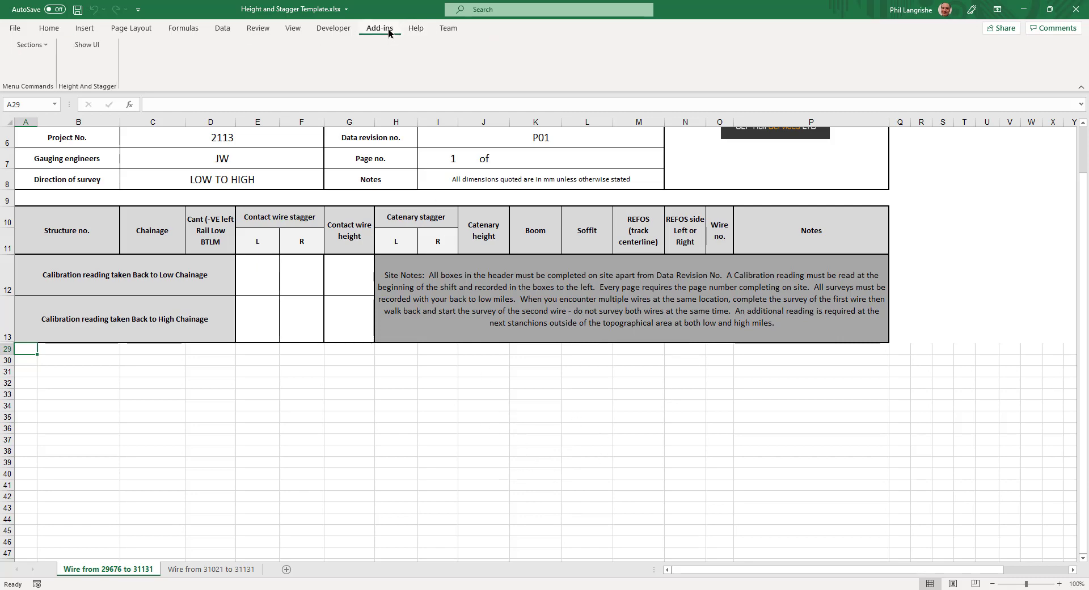
left_click(87, 46)
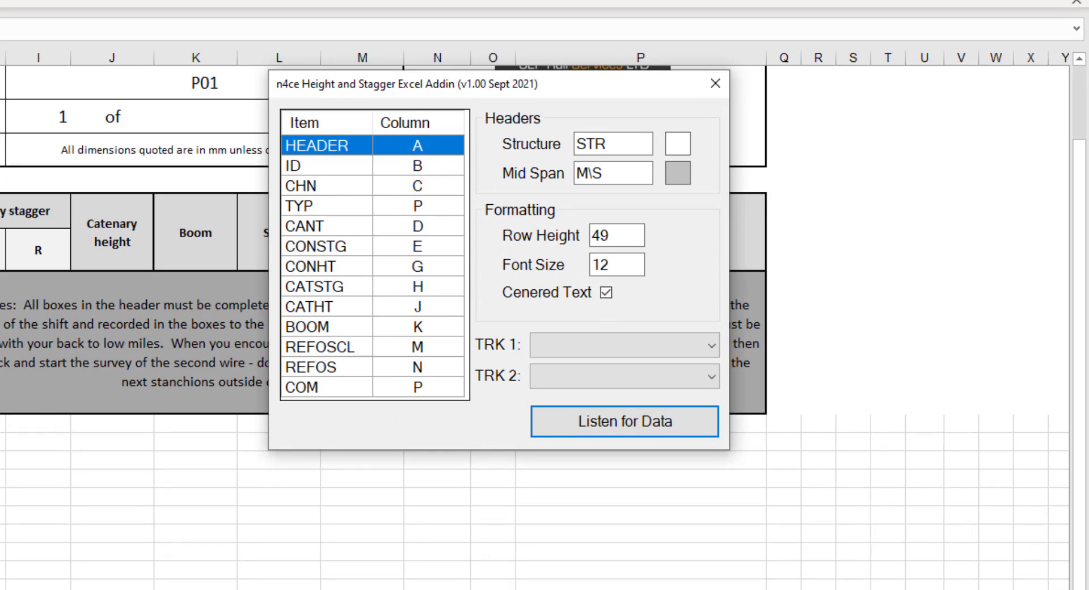
Assign TRK 1 to the sheet Wire from 29676 to 31131 and TRK 2 to Wire from 31021 to 31131.
left_click(620, 345)
left_click(596, 366)
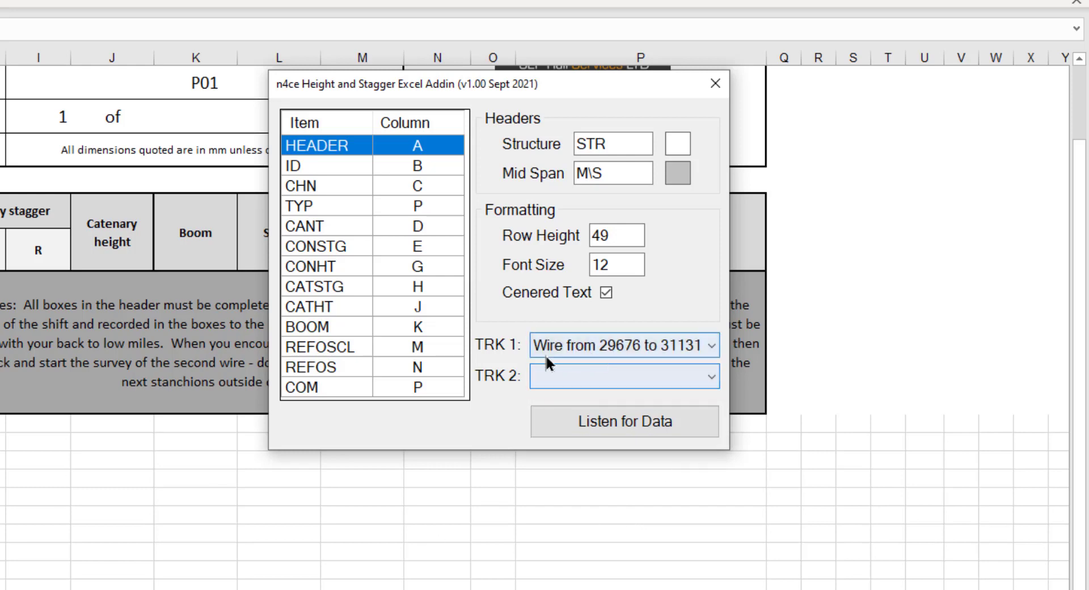
left_click(548, 374)
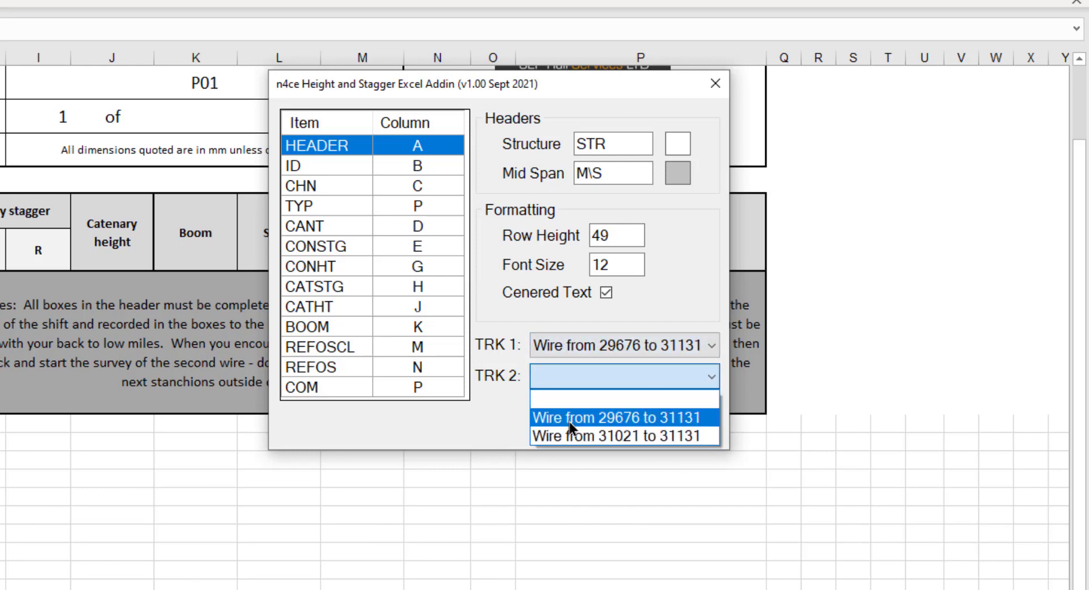
left_click(567, 434)
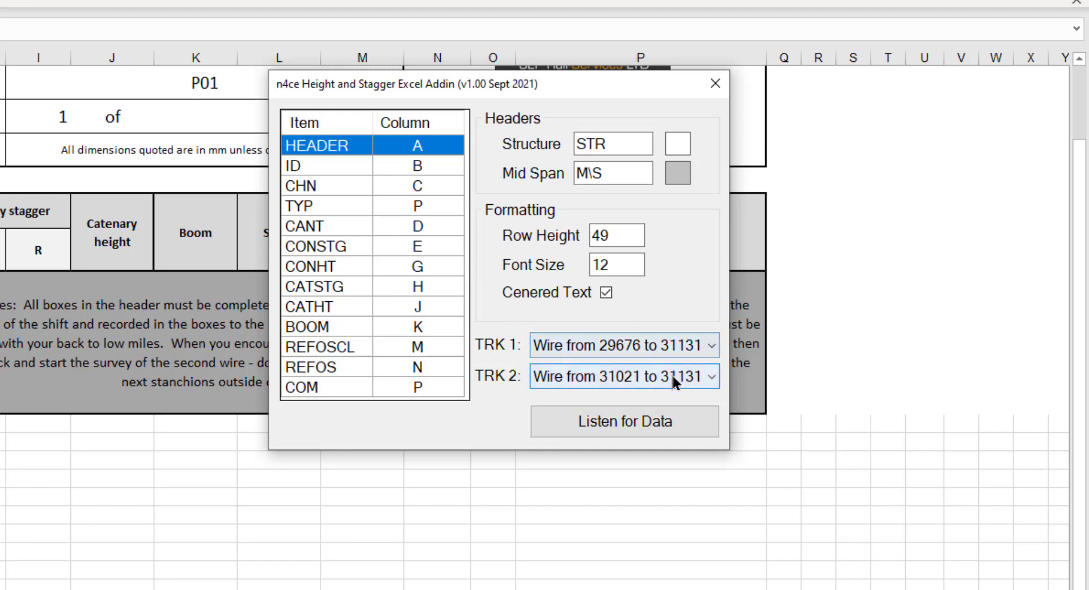
Start listening for data from the current row, then move the add-in window clear of the table.
double_click(623, 146)
double_click(612, 174)
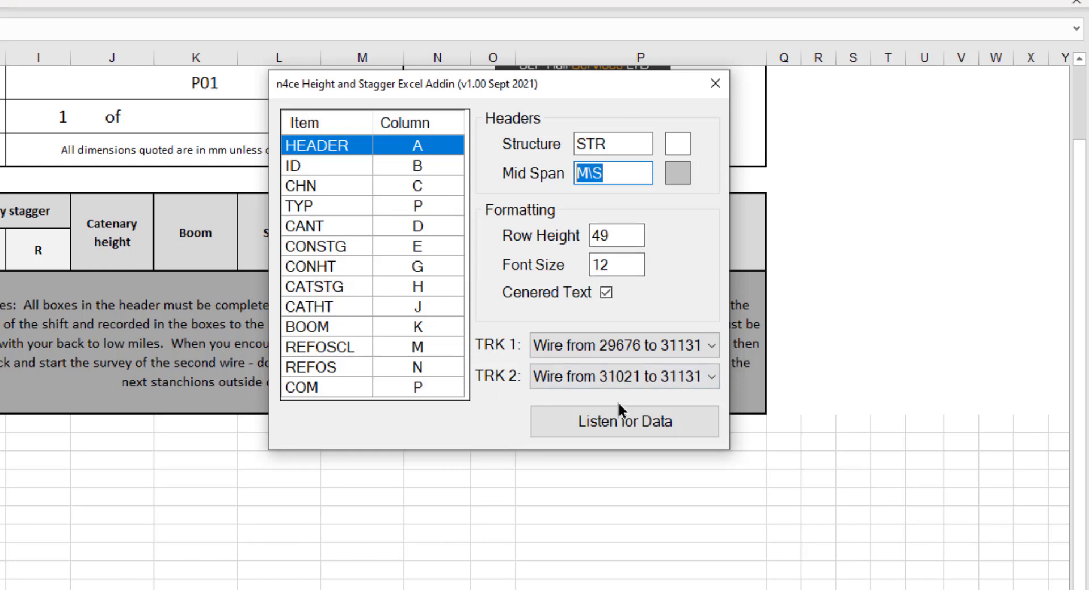
left_click(623, 425)
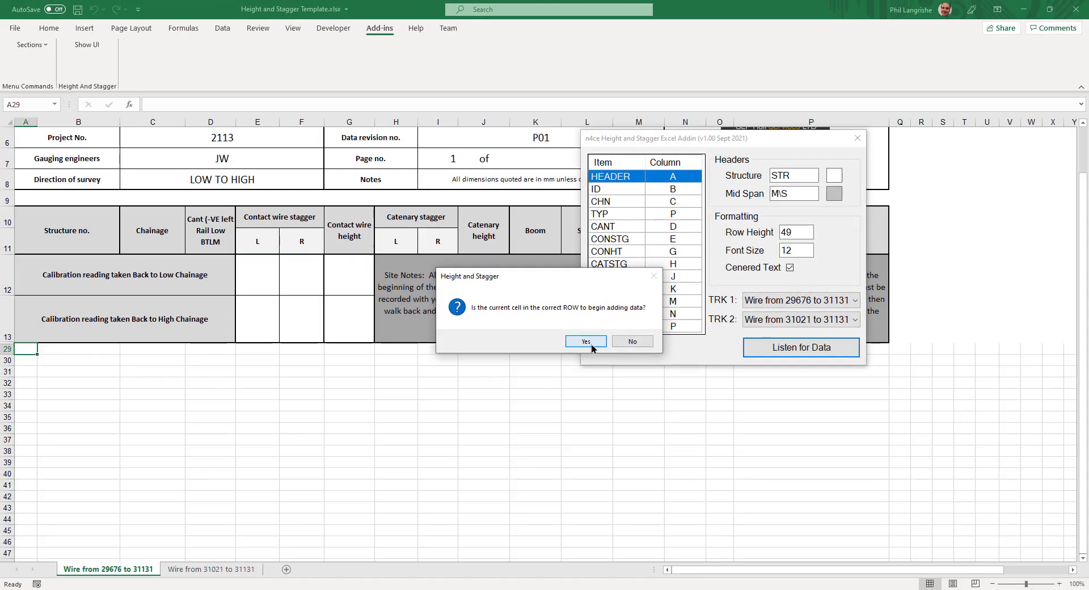
left_click(586, 340)
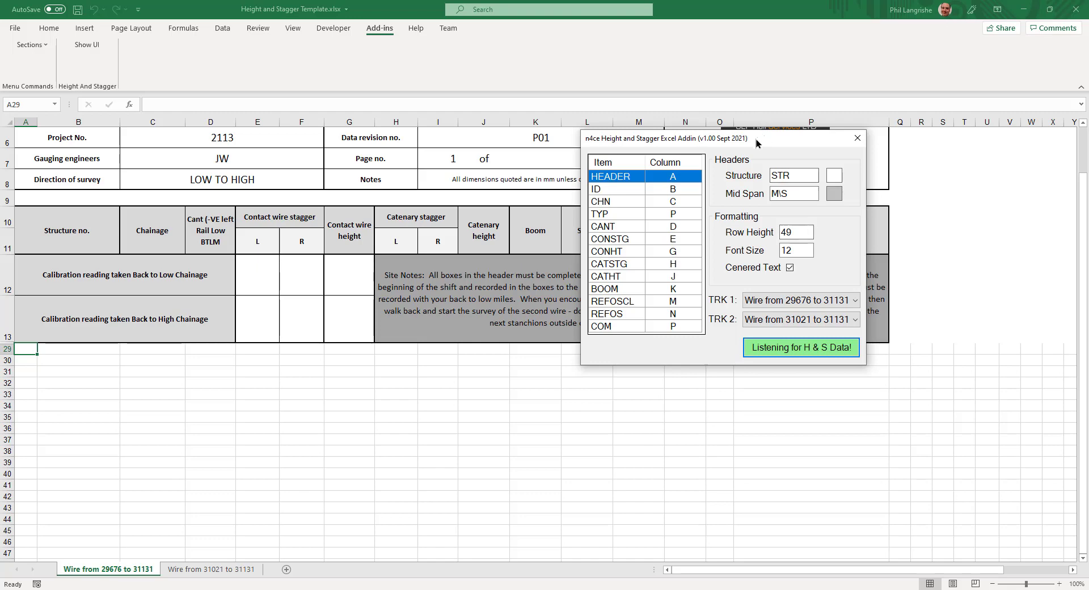
left_click_drag(760, 142, 942, 54)
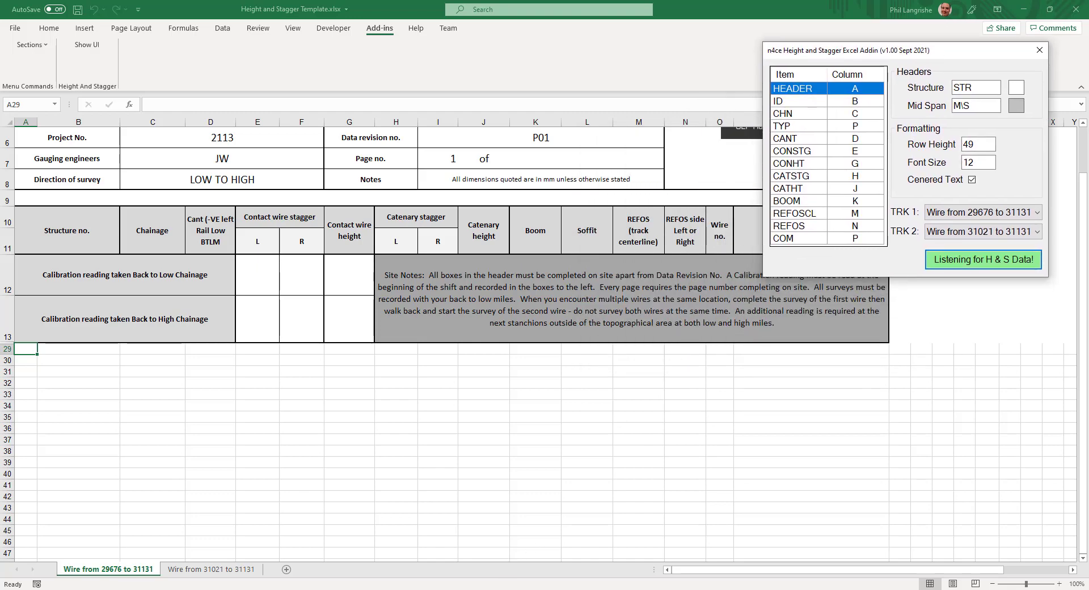
Switch back to n4ce and copy the height and stagger values of both tracks to the spreadsheet.
left_click(543, 547)
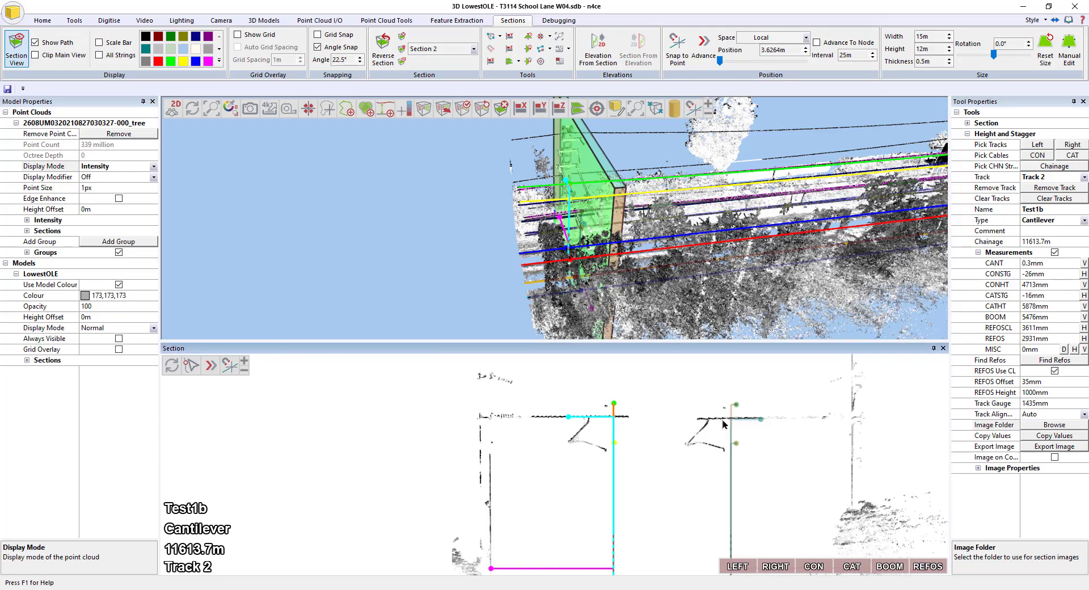
middle_click_drag(444, 399, 326, 393)
scroll(326, 394, "down", 2)
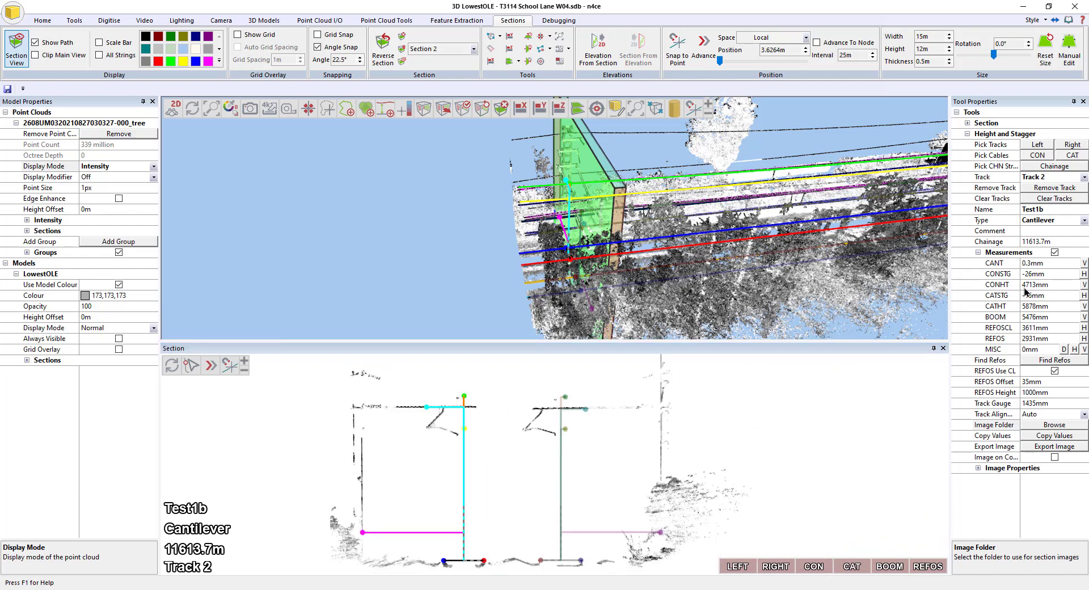
left_click(1042, 436)
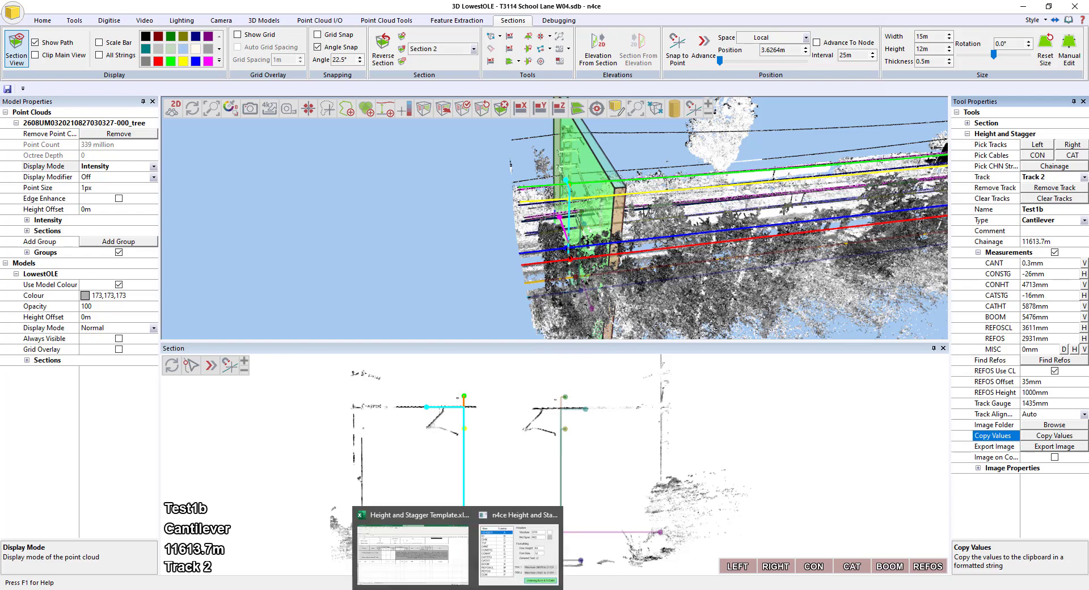
Switch to Excel and check the rows transferred to both track sheets.
left_click(458, 589)
left_click(412, 553)
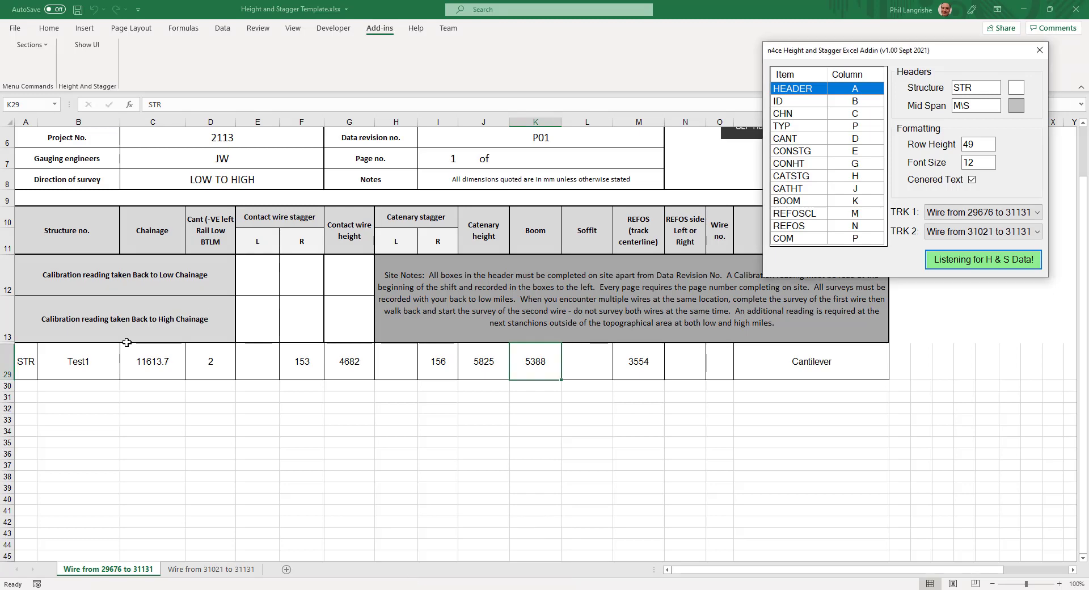
left_click(237, 570)
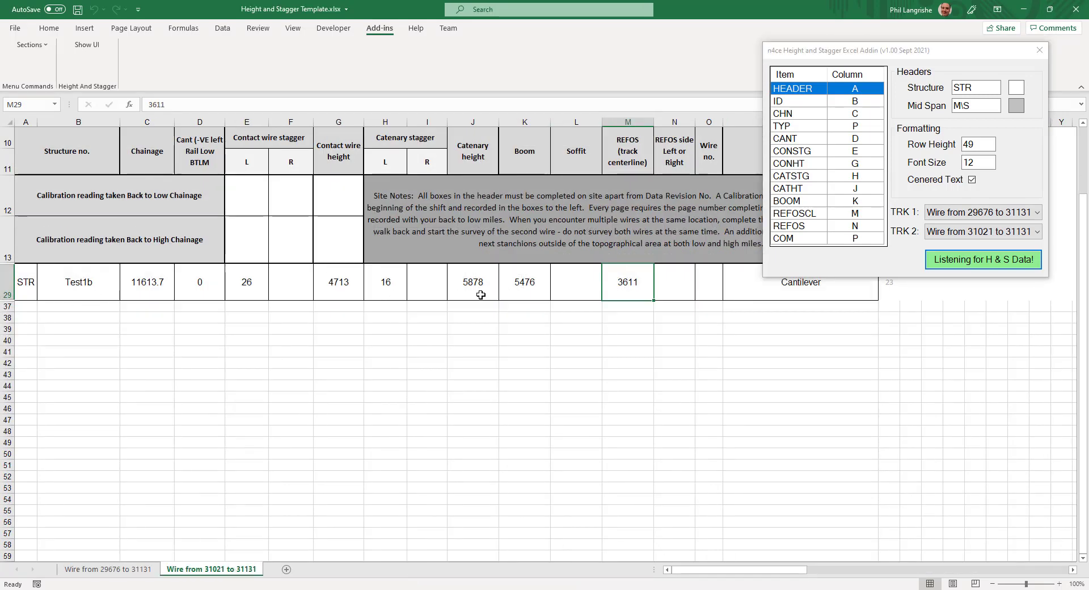
left_click(108, 568)
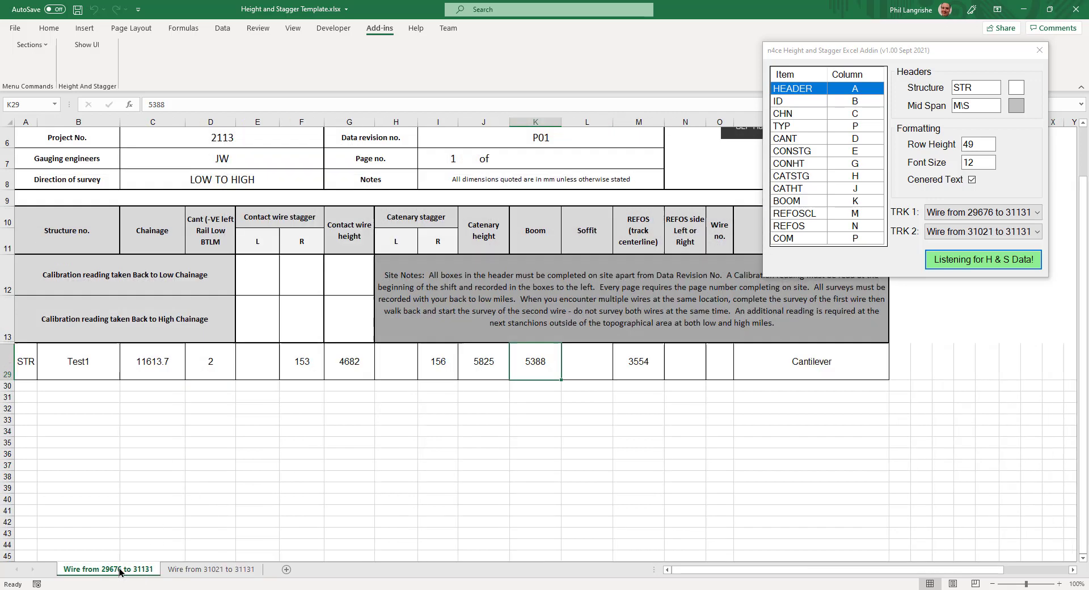
Switch back to n4ce, enable the image-on-copy option and export the track section as an image.
left_click(430, 589)
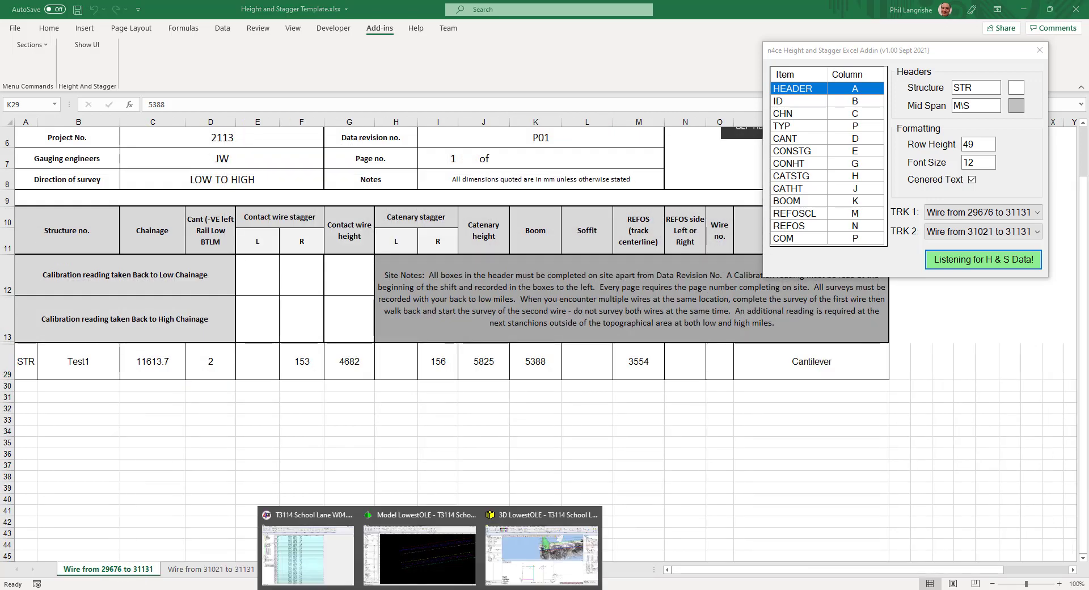
left_click(500, 562)
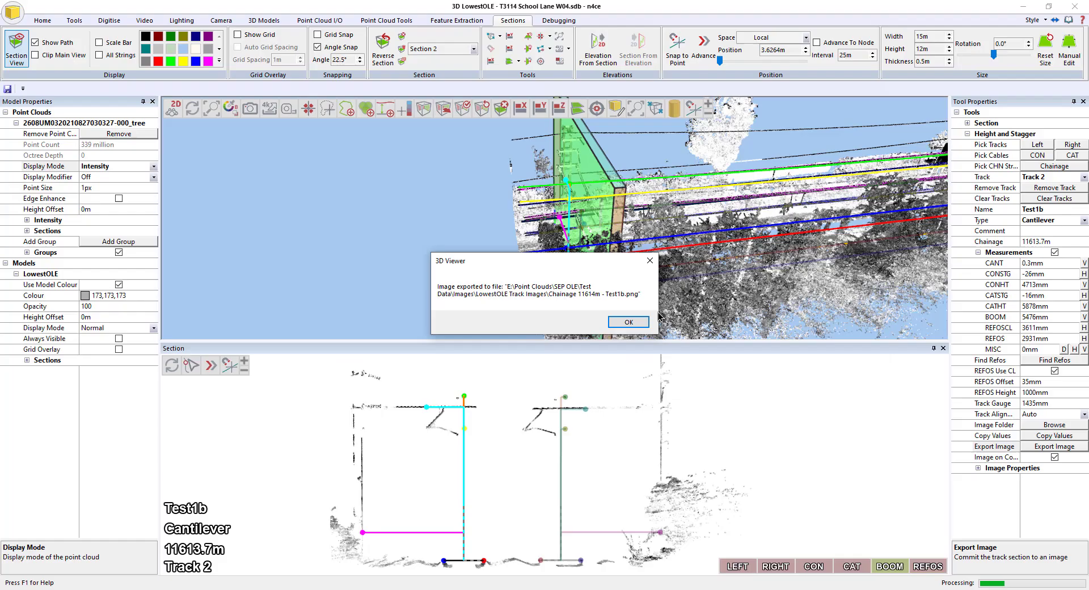
left_click(624, 323)
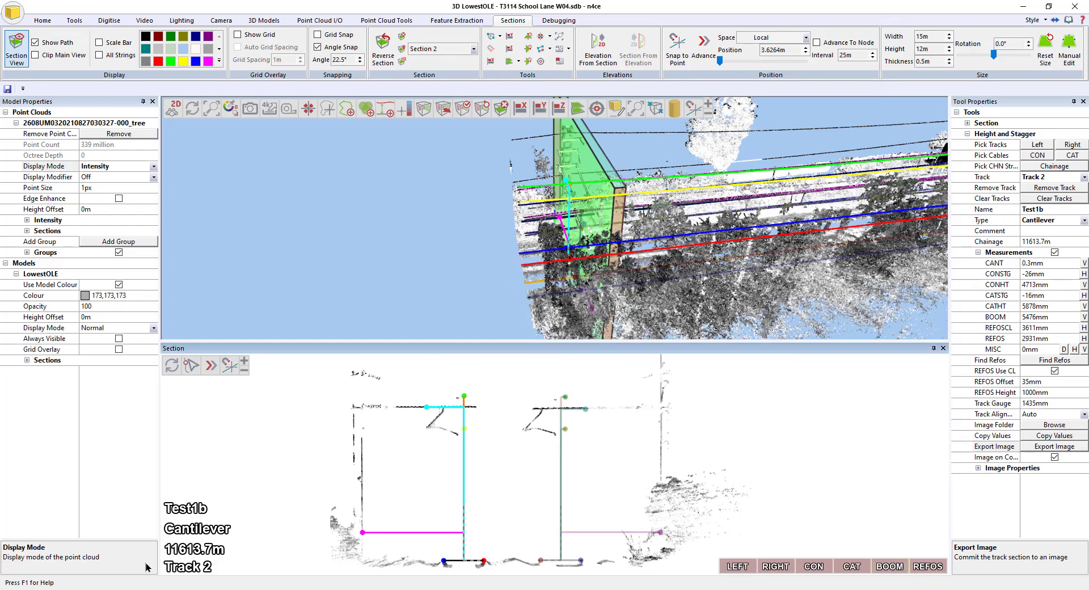
Open the exported Chainage 11614m - Test1b.png from the LowestOLE Track Images folder, examine its section and track values, and return to n4ce.
left_click(152, 589)
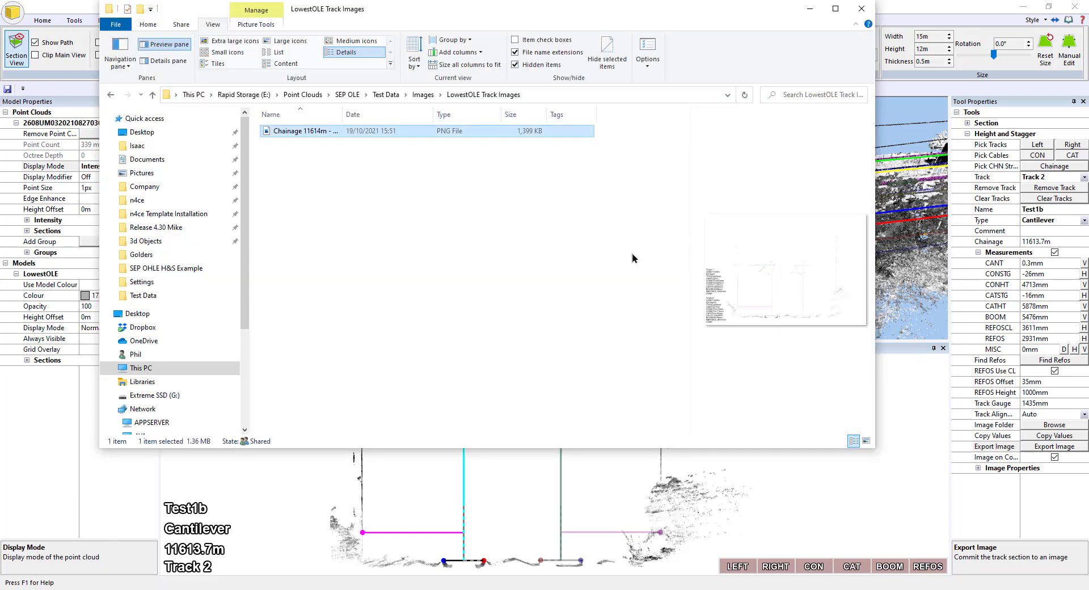
double_click(300, 131)
left_click(1025, 35)
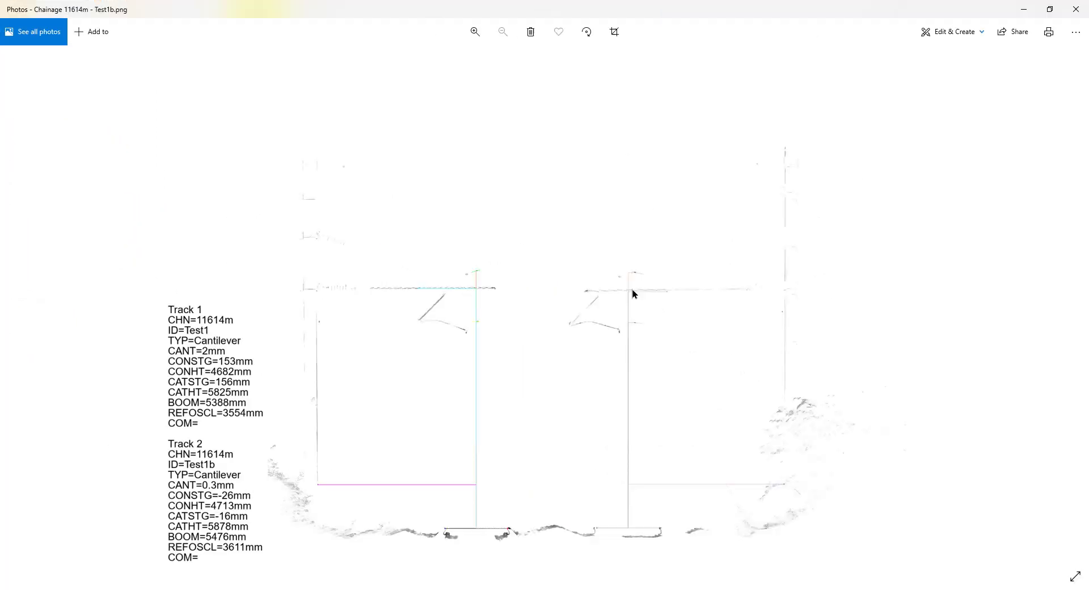
scroll(448, 408, "up", 4)
left_click_drag(309, 340, 567, 380)
left_click_drag(325, 285, 343, 351)
scroll(343, 352, "down", 4)
scroll(475, 498, "up", 1)
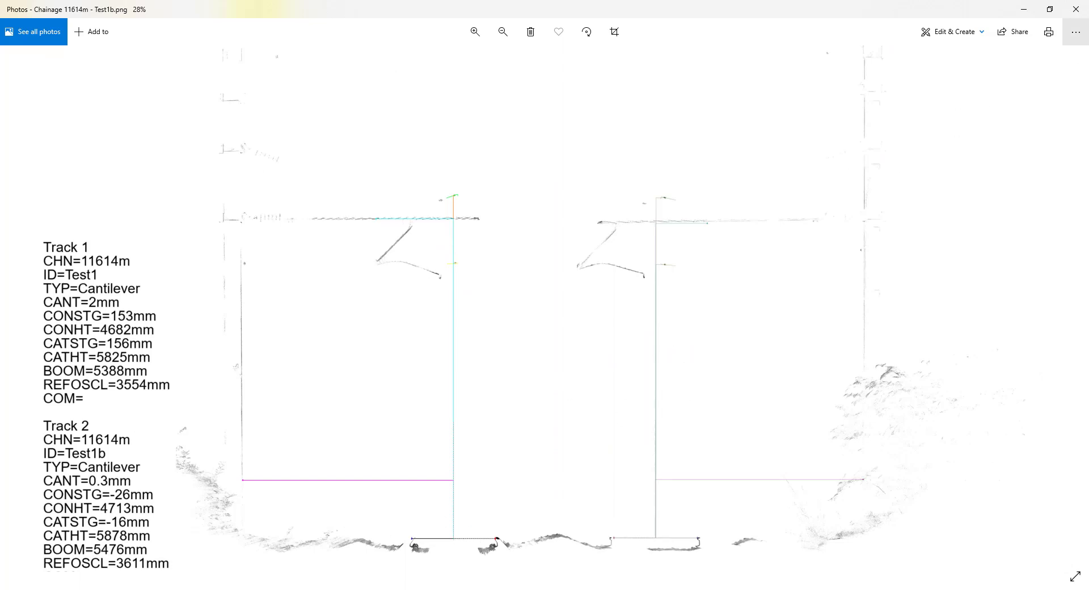
left_click(1077, 9)
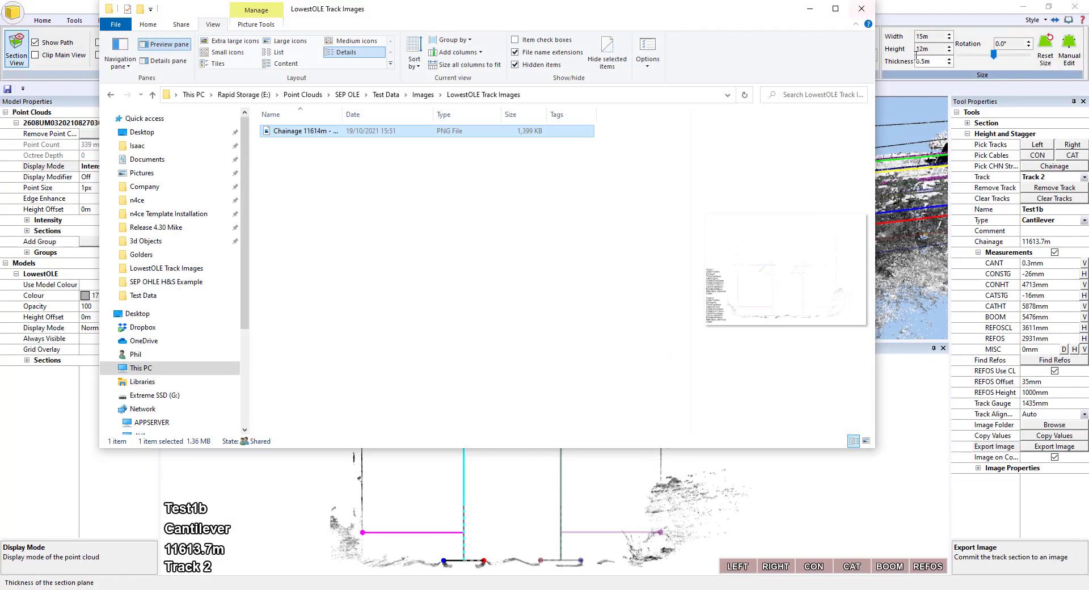
left_click(622, 535)
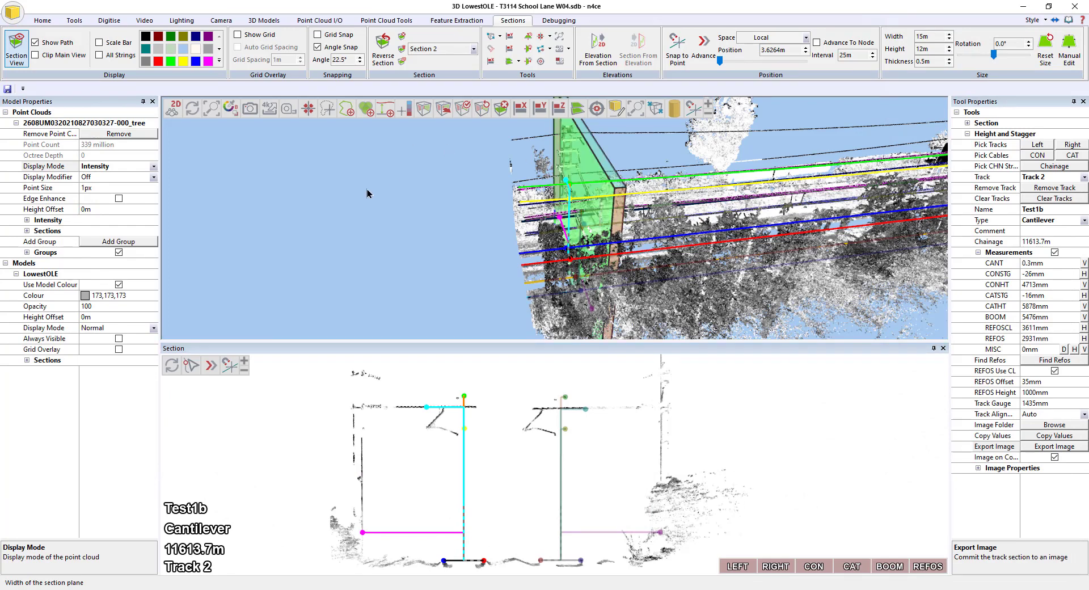
Advance the section plane along the track by the 25 m interval.
scroll(368, 192, "down", 2)
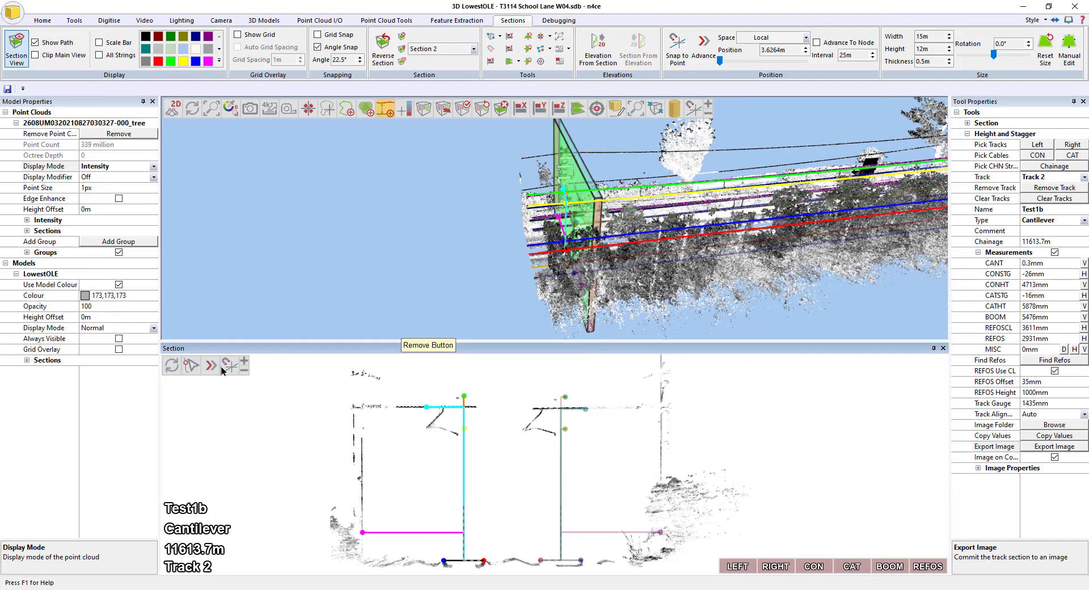
left_click(848, 55)
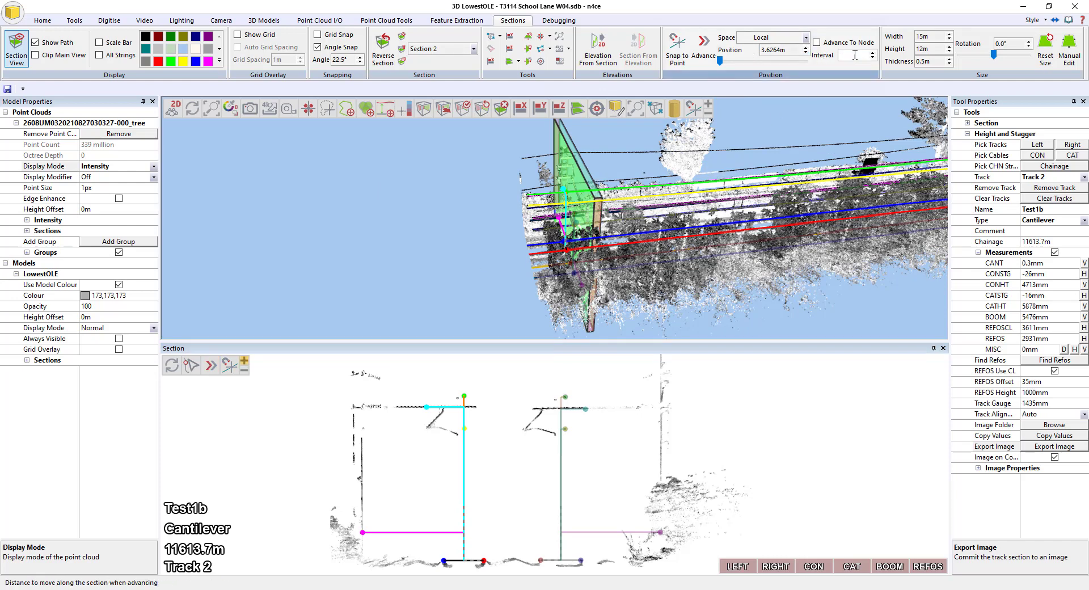
left_click(210, 365)
left_click(210, 366)
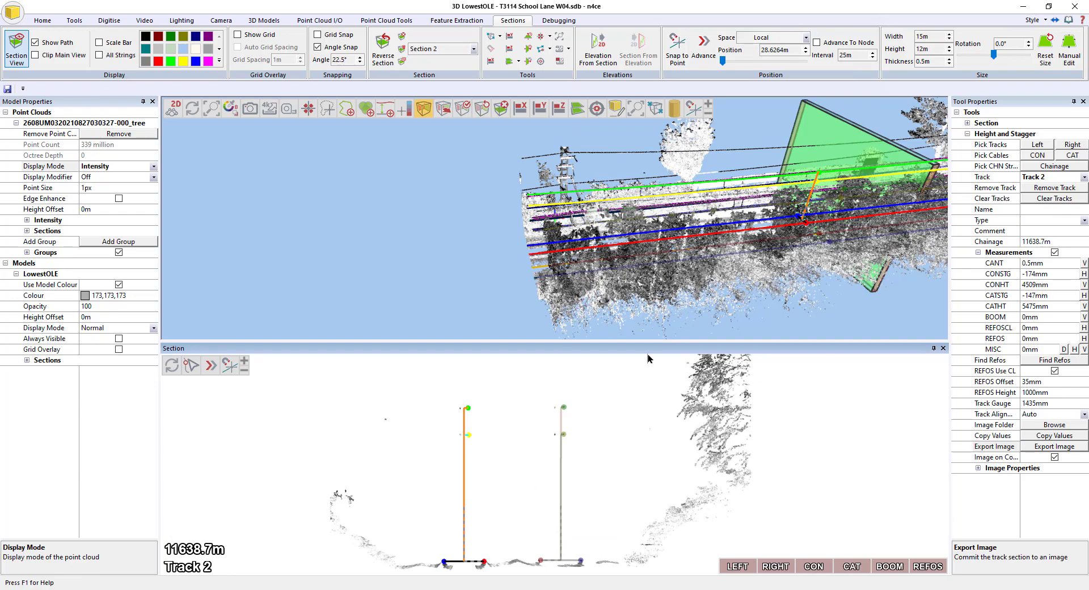
Name the mid-span section Test2b for Track 2 and Test2 for Track 1.
scroll(436, 277, "down", 3)
scroll(765, 301, "down", 1)
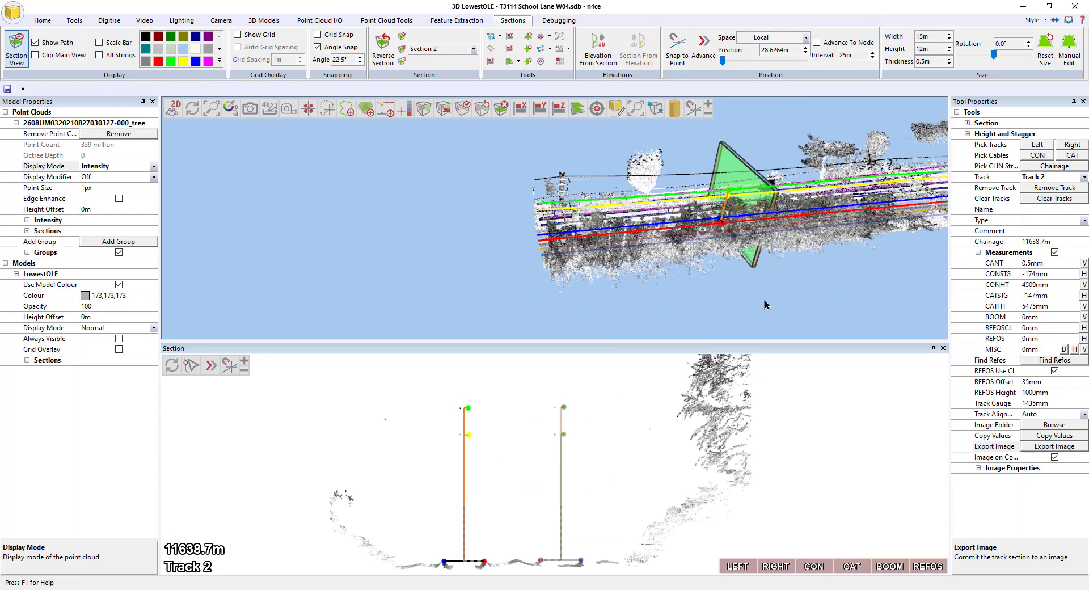
middle_click_drag(764, 302, 600, 303)
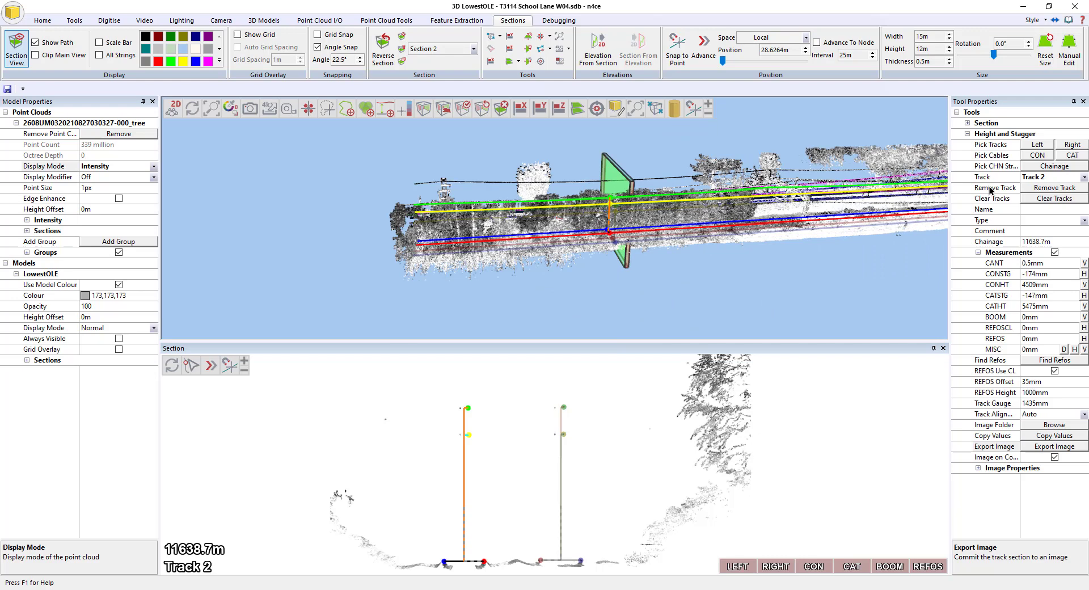
left_click(1037, 208)
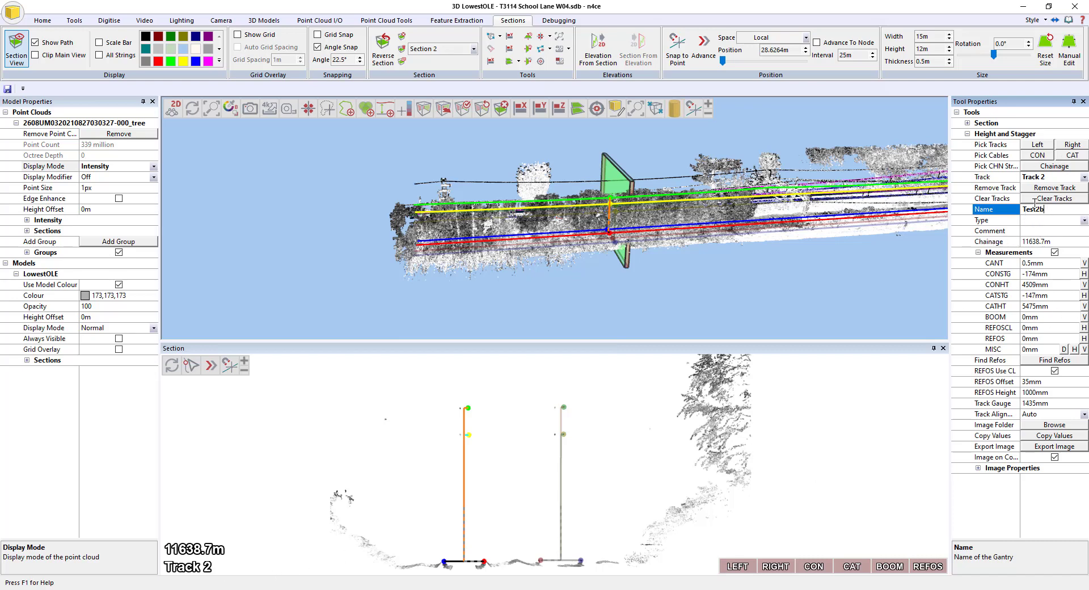
left_click(1084, 176)
left_click(1044, 188)
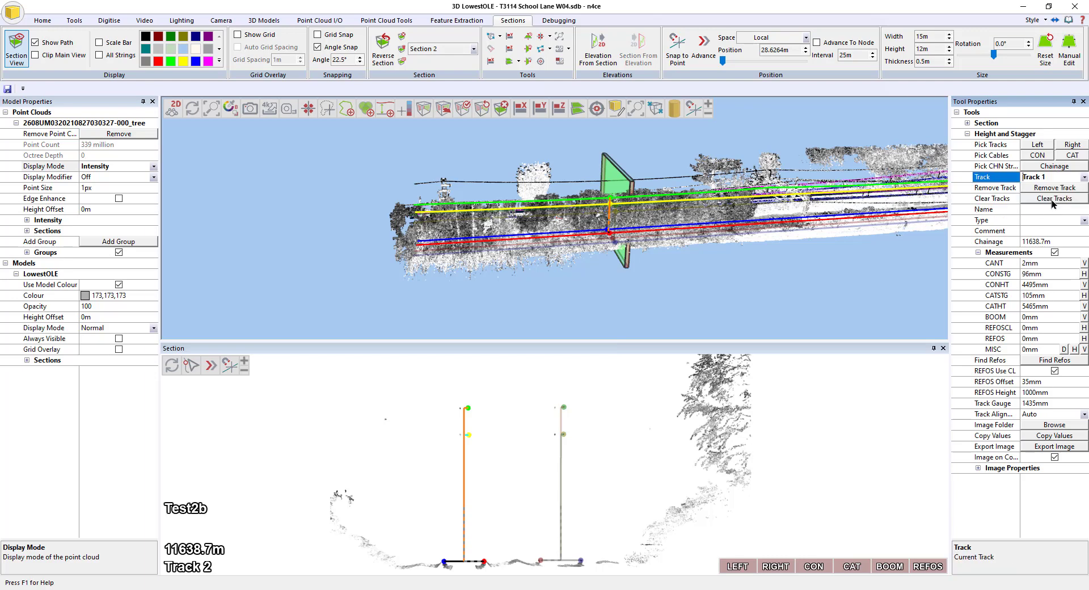
left_click(1036, 209)
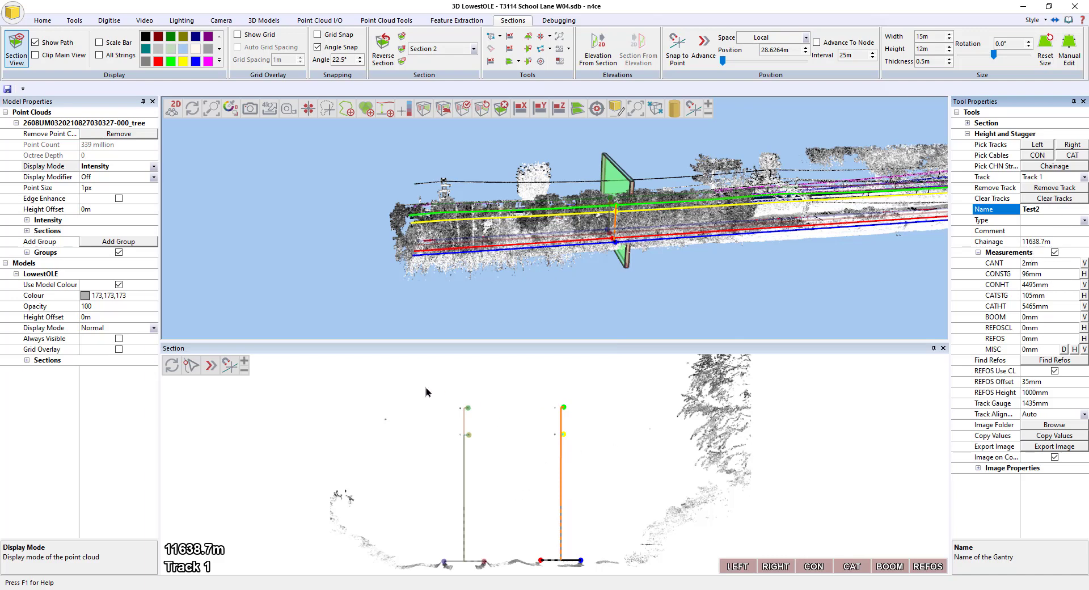
Copy the mid-span values to the spreadsheet and check the new rows on both track sheets in Excel.
left_click(1057, 436)
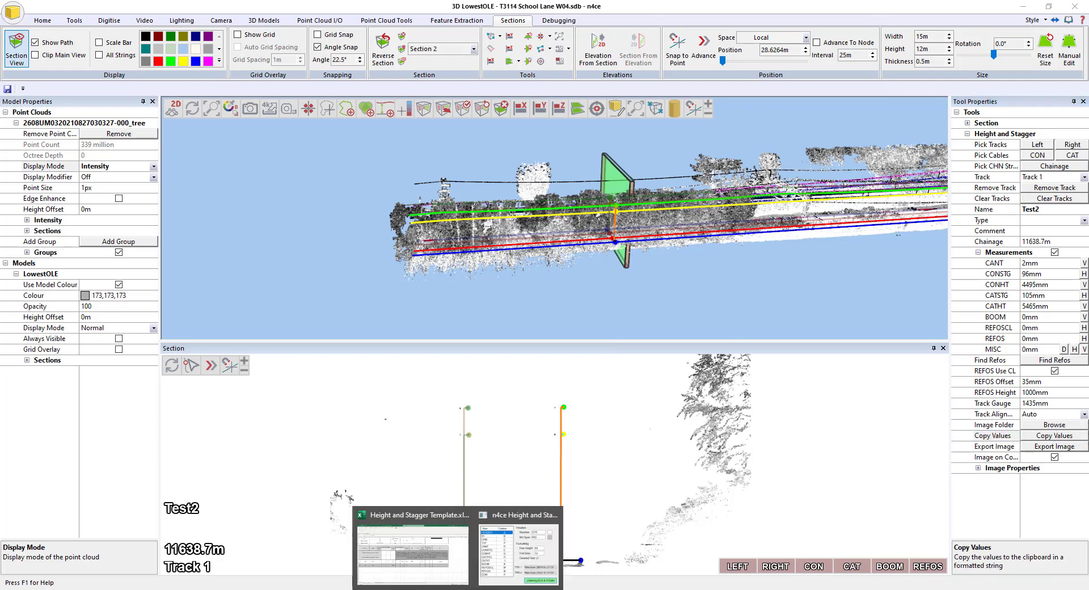
left_click(426, 576)
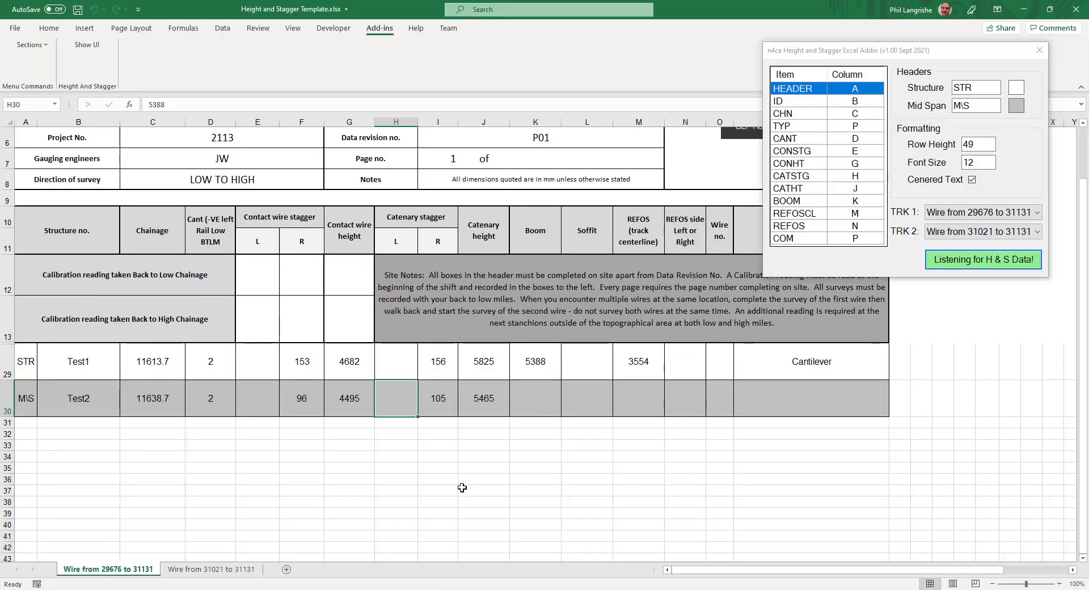
left_click(211, 569)
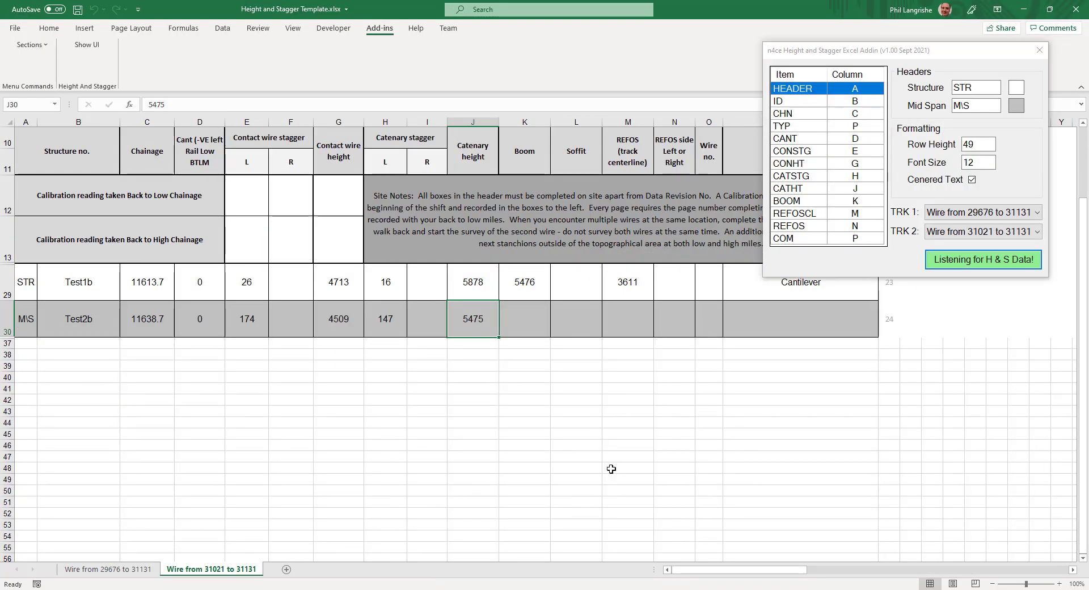
left_click(107, 569)
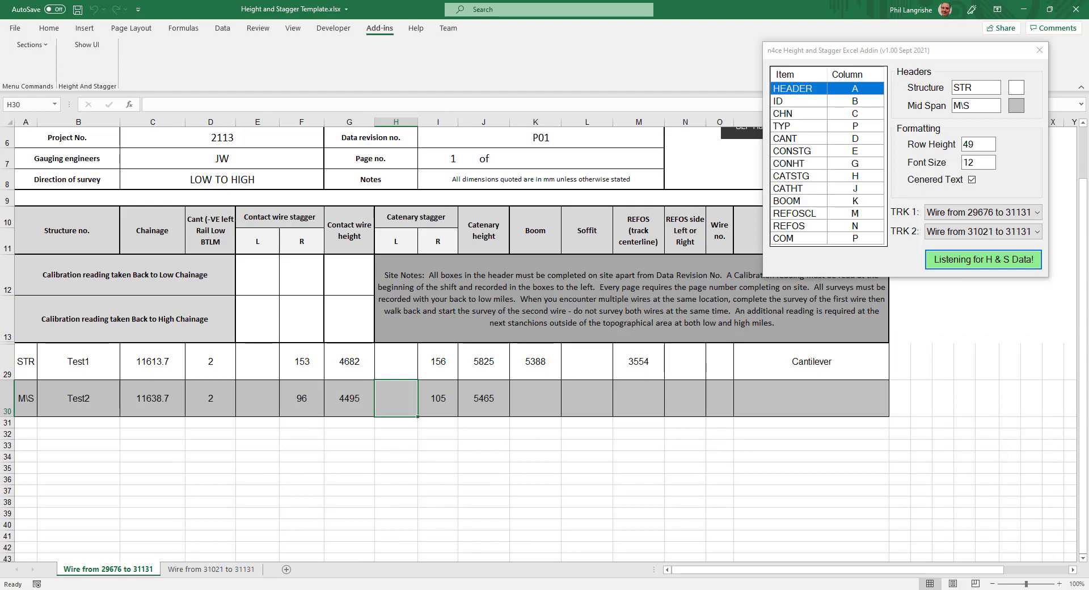
Return to n4ce, dismiss the image export message and snap the section plane to a point on the next overhead line structure.
left_click(536, 552)
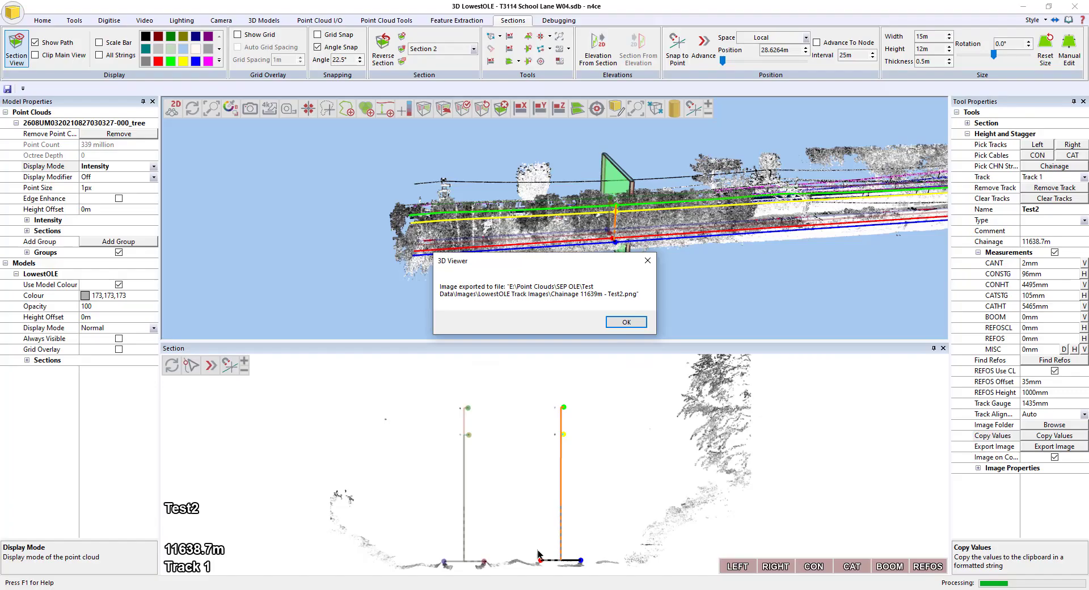
left_click(627, 323)
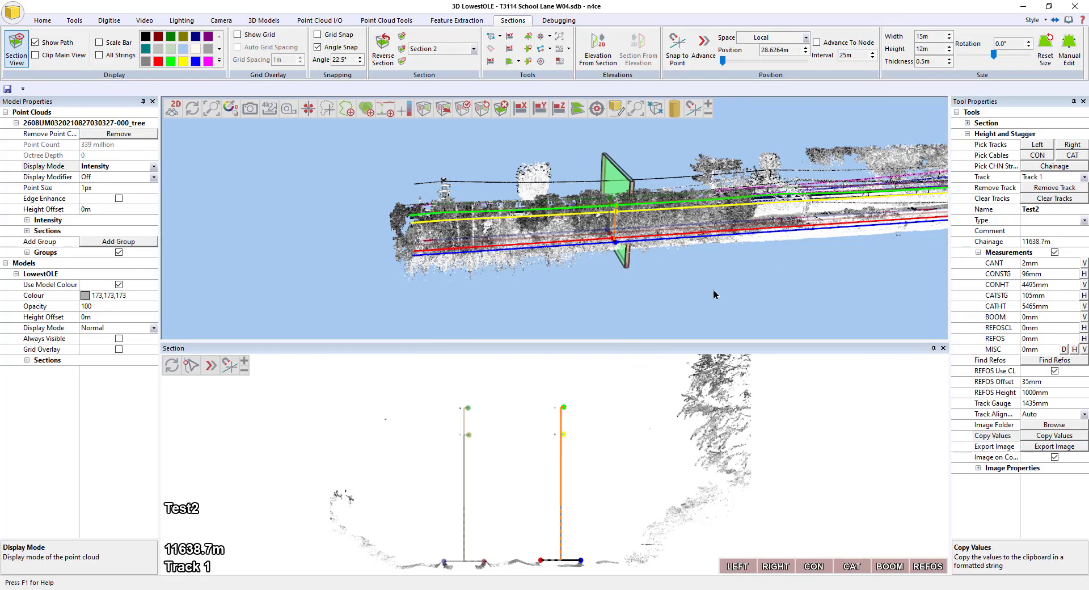
middle_click_drag(713, 290, 596, 297)
middle_click_drag(814, 282, 680, 297)
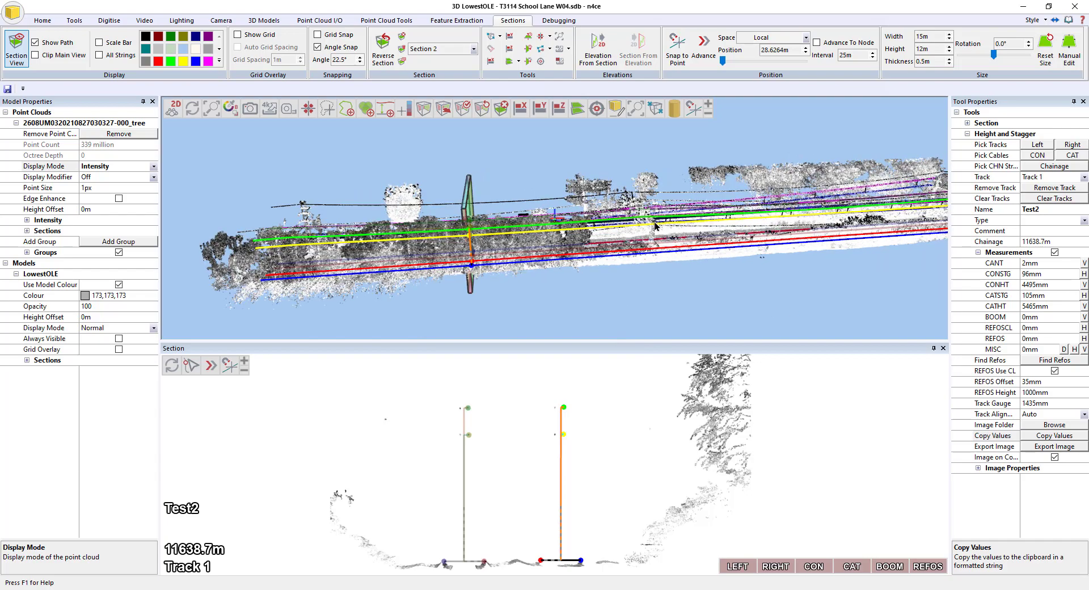
scroll(655, 225, "up", 3)
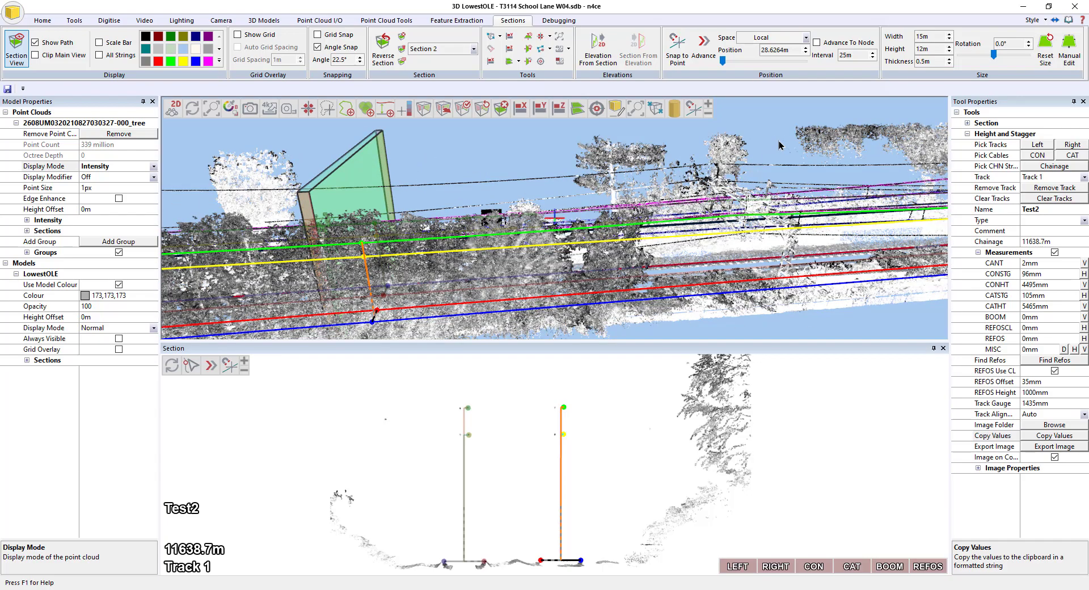
middle_click_drag(778, 146, 763, 130)
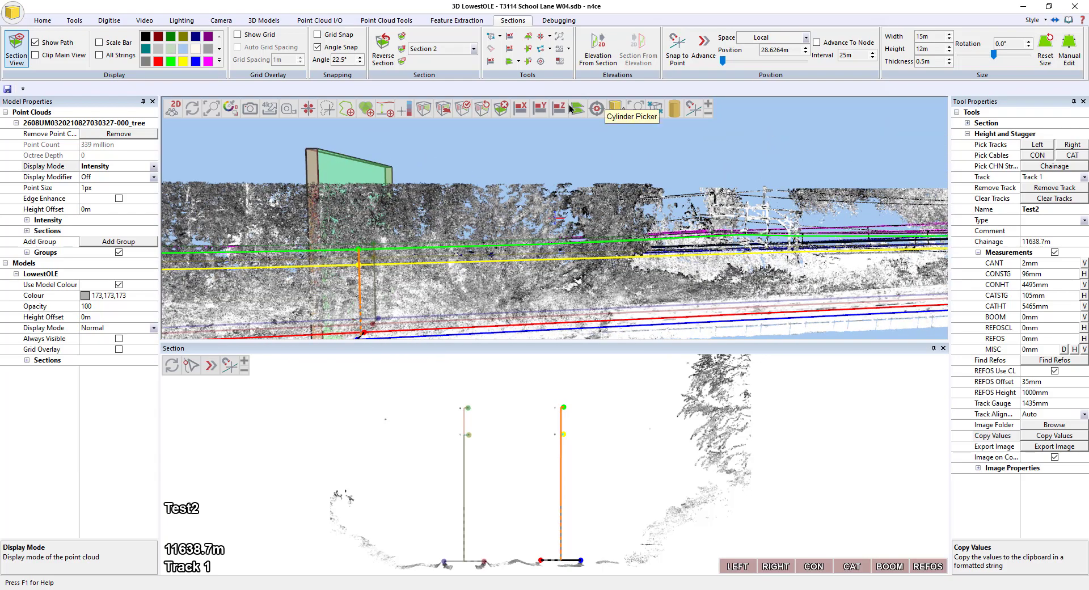
left_click(693, 108)
left_click(781, 211)
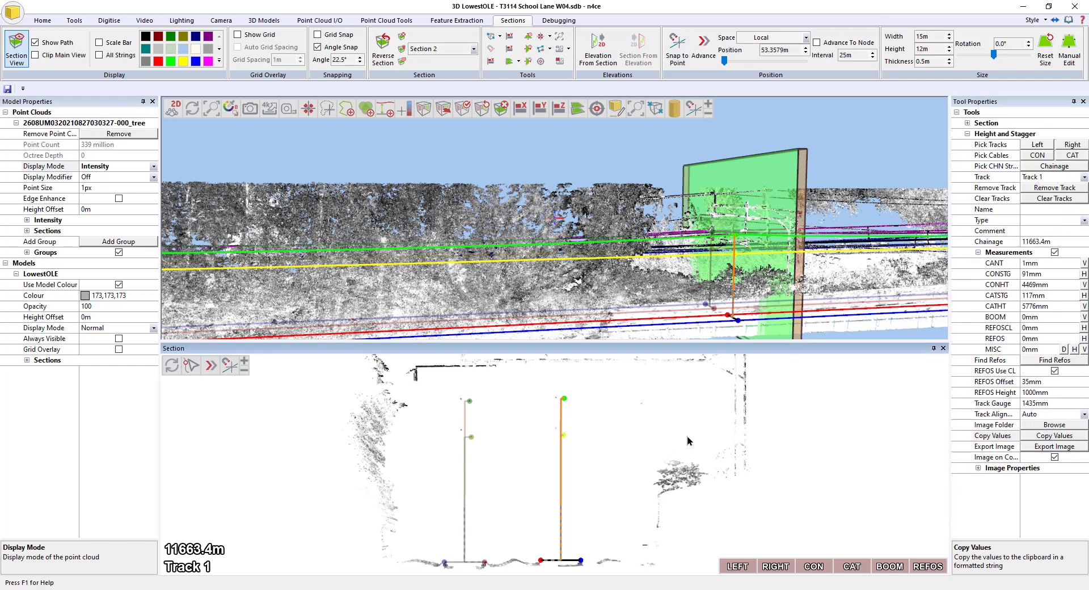
Pick the REFOS point for Track 1 on the inner face of the structure's upright nearest that track.
scroll(688, 440, "down", 4)
middle_click_drag(685, 412, 683, 428)
scroll(683, 427, "up", 2)
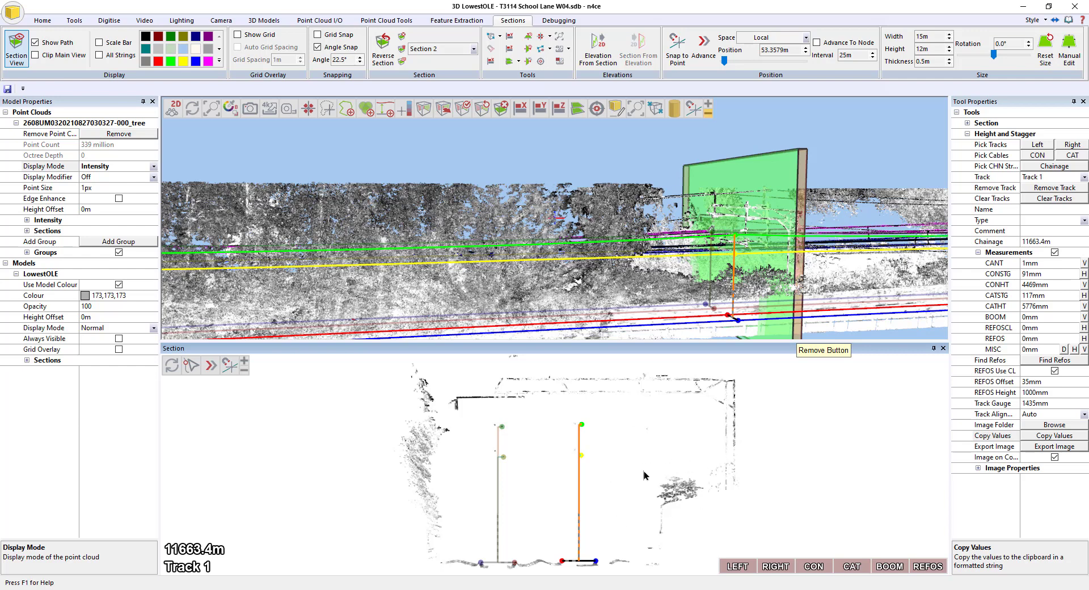
scroll(732, 437, "up", 3)
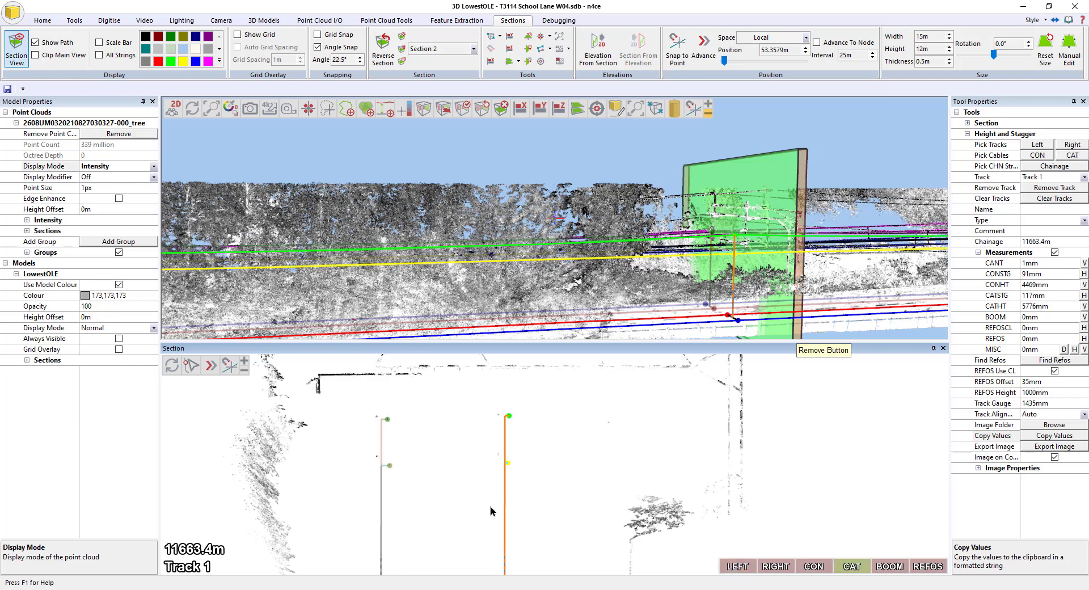
left_click(926, 566)
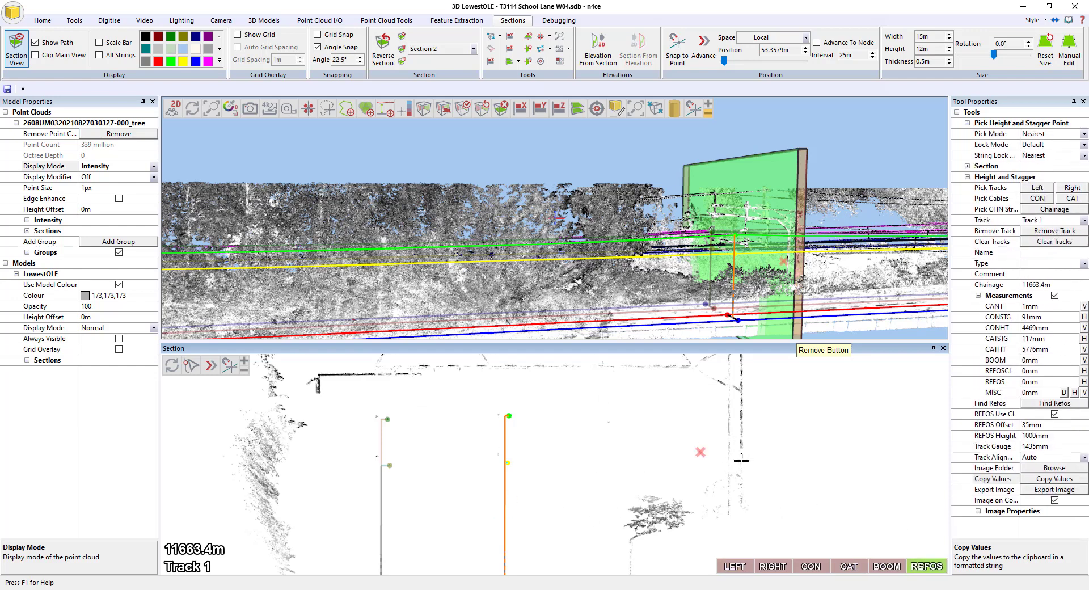
scroll(723, 445, "up", 3)
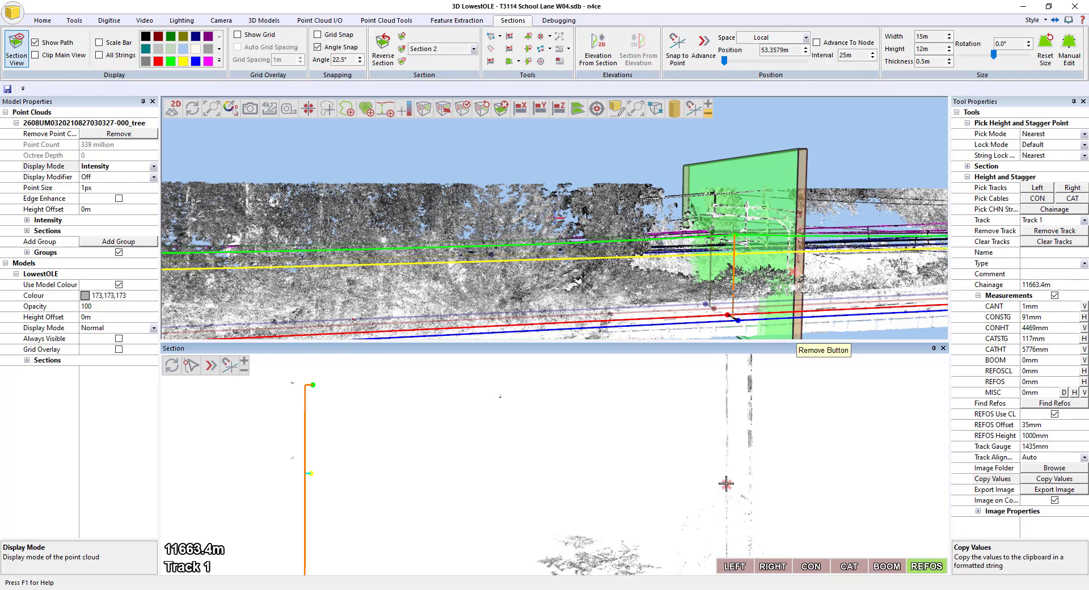
left_click(726, 484)
scroll(665, 459, "down", 3)
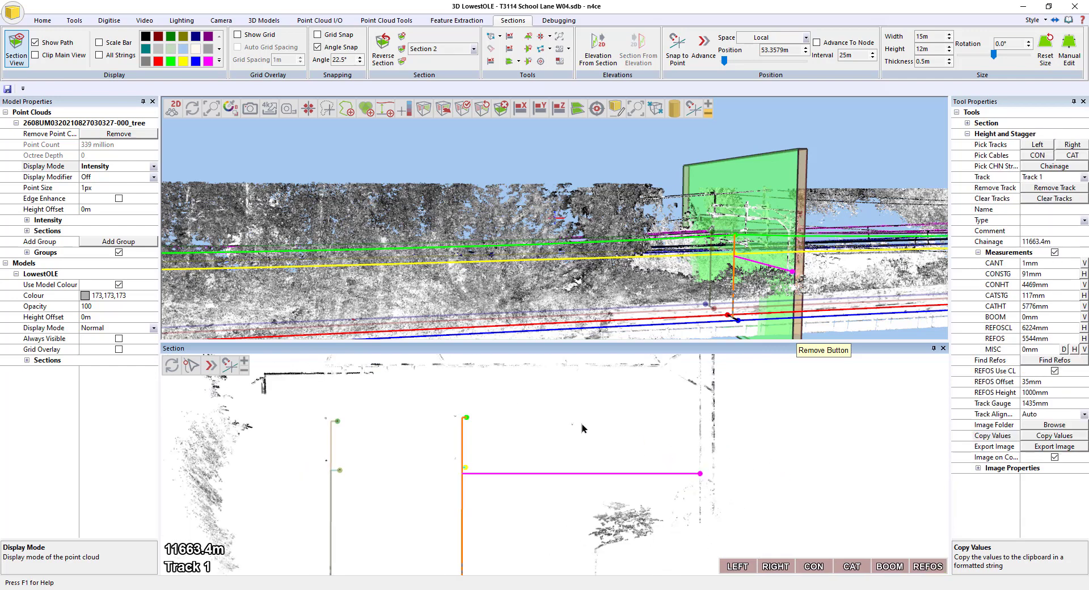
scroll(584, 433, "down", 1)
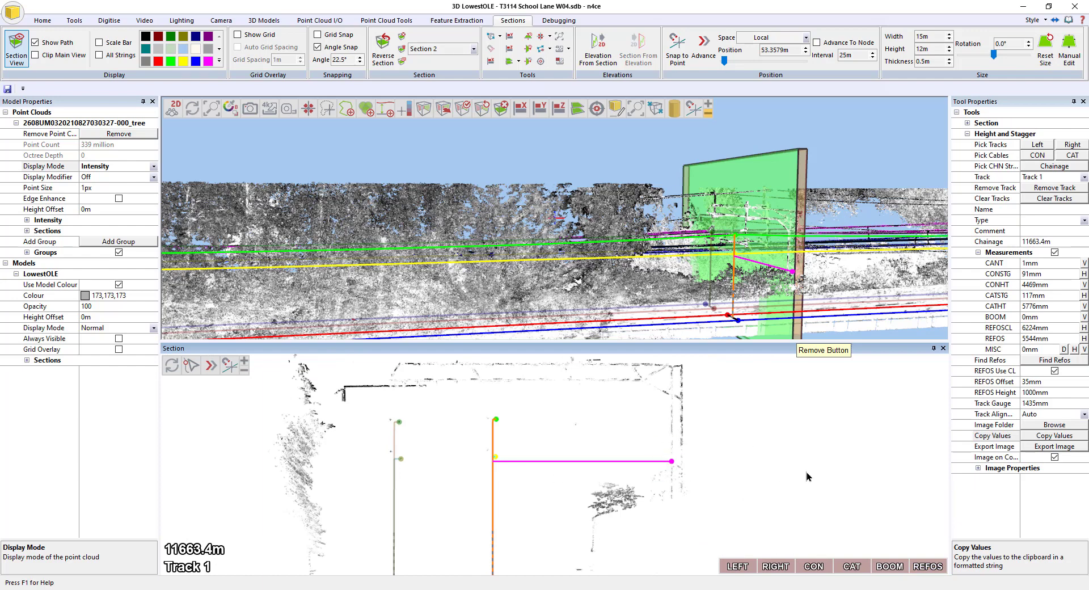
Clip the main 3D view to the section slice and orbit to show the structure with its measurement lines.
scroll(249, 261, "down", 5)
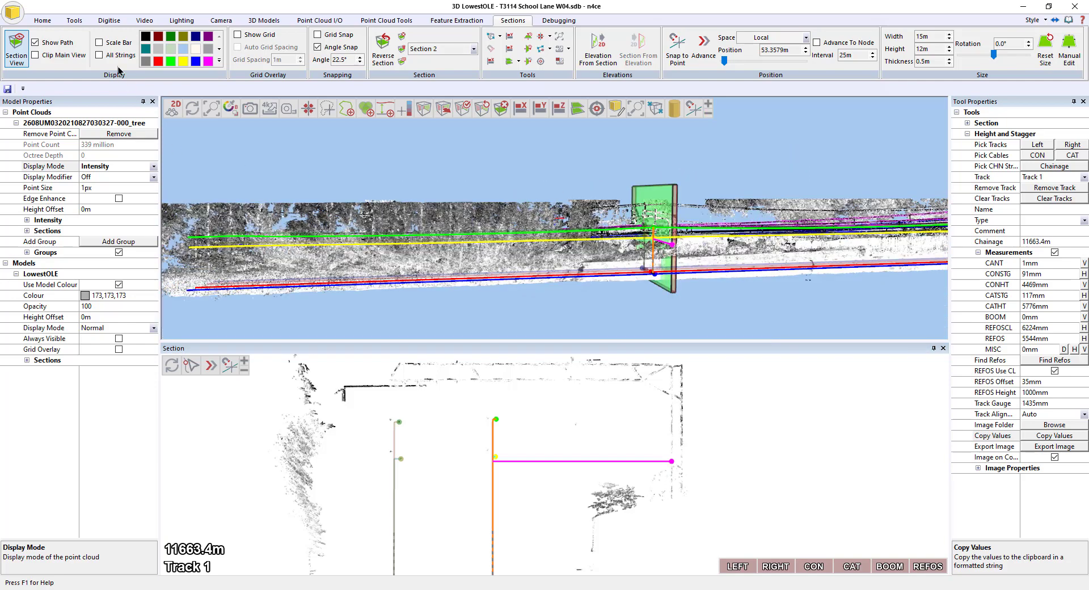
left_click(35, 55)
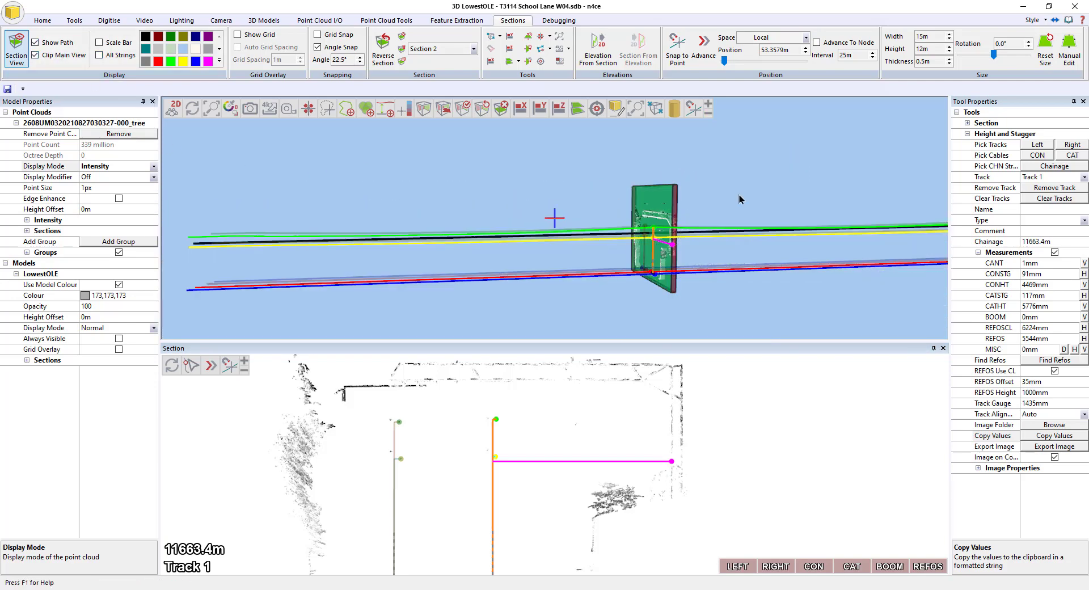
middle_click_drag(817, 193, 747, 163)
scroll(747, 163, "up", 4)
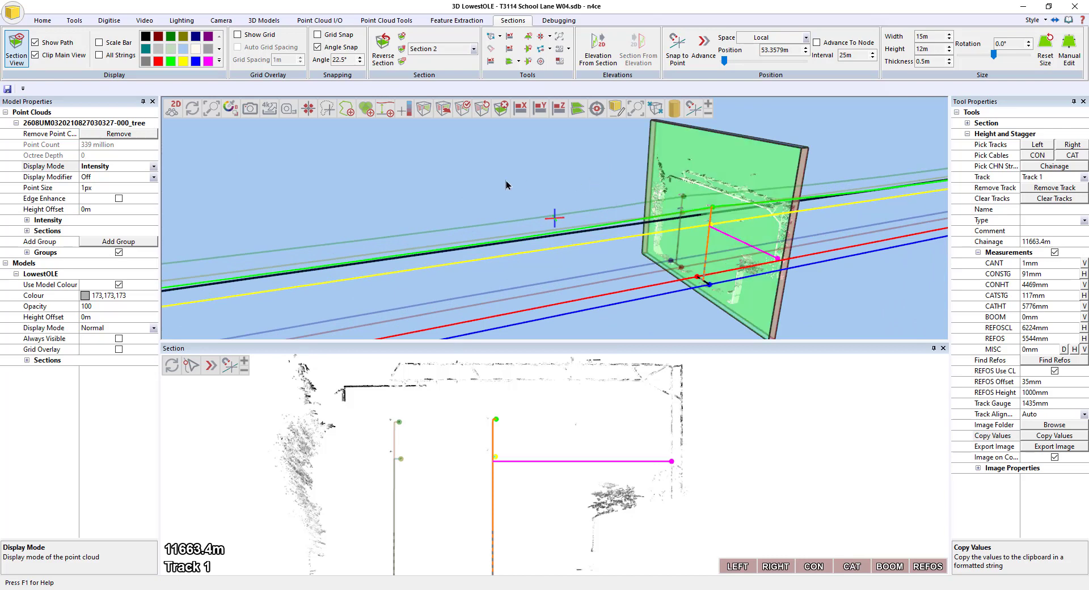
middle_click_drag(506, 181, 797, 267)
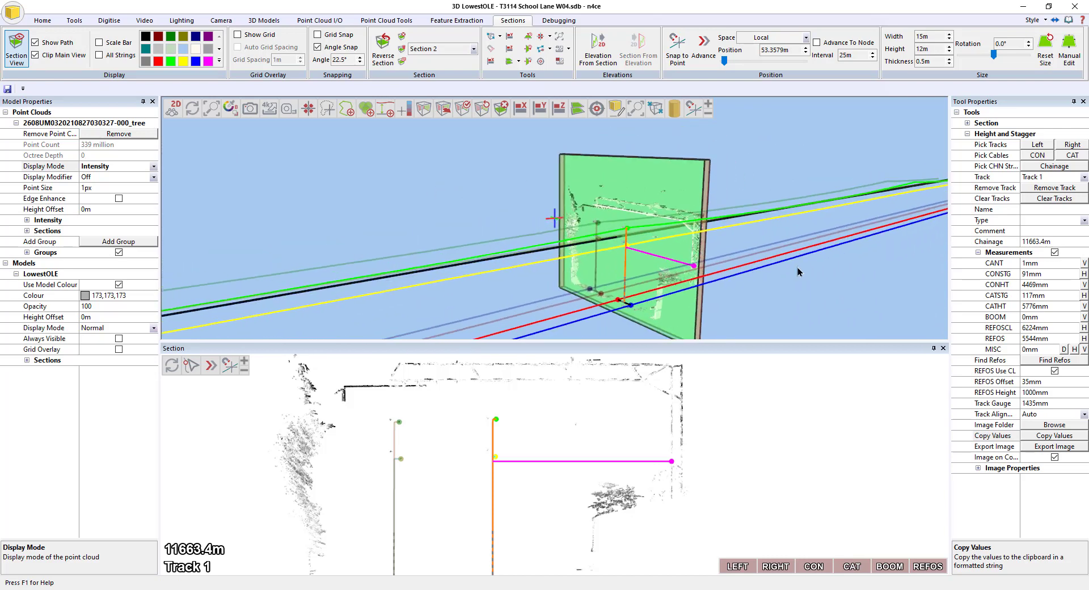
middle_click_drag(810, 182, 707, 313)
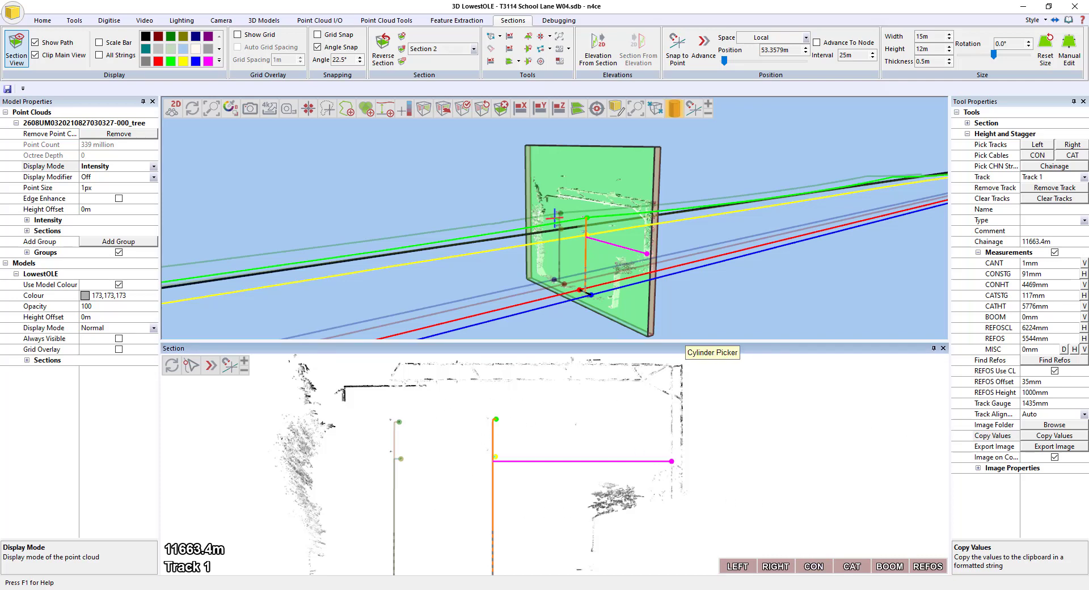
Look at the Track 1 sheet in Excel, and return to n4ce to examine the whole section and the clipped 3D slice.
left_click(542, 530)
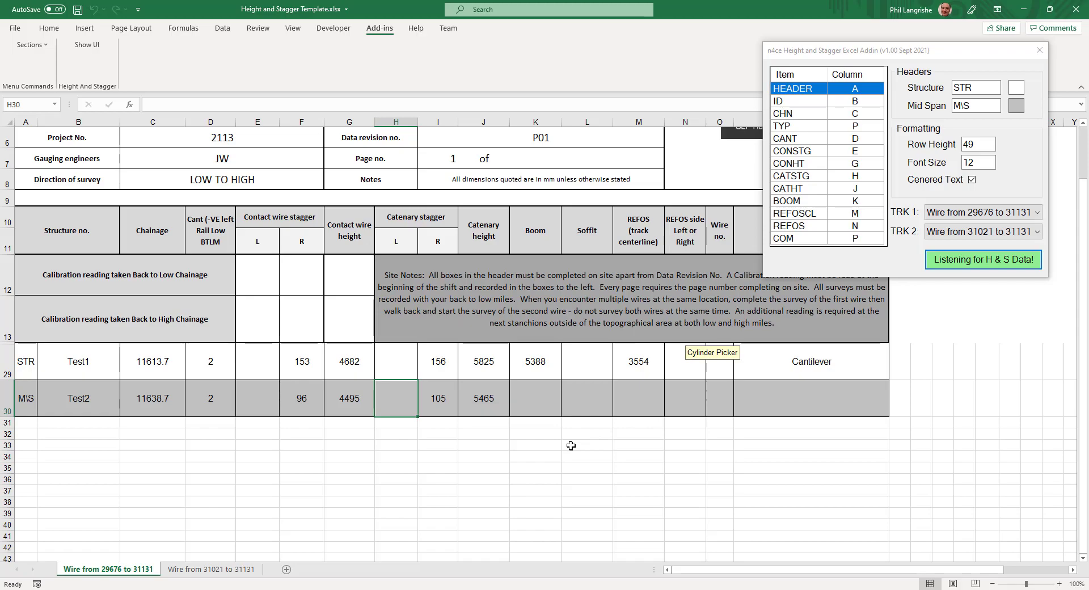
left_click(580, 562)
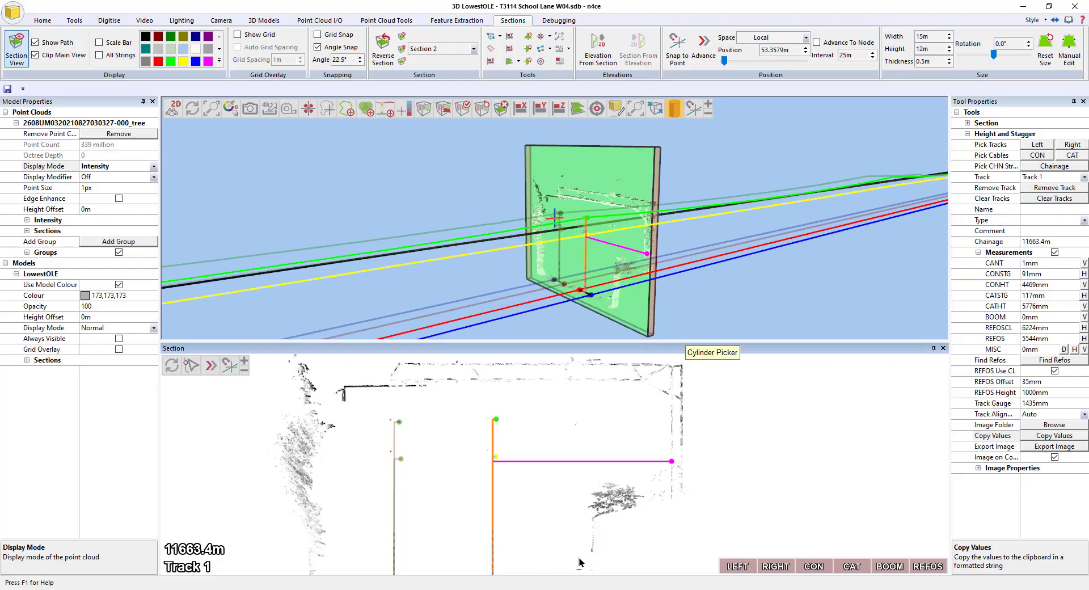
scroll(755, 423, "down", 3)
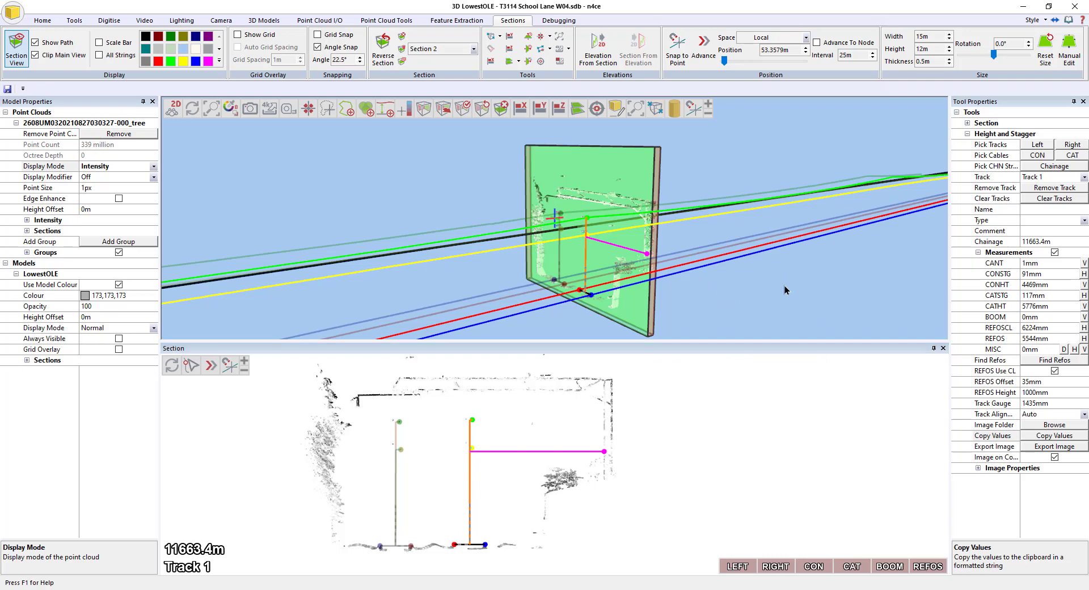
left_click_drag(743, 306, 814, 296)
left_click_drag(750, 288, 754, 250)
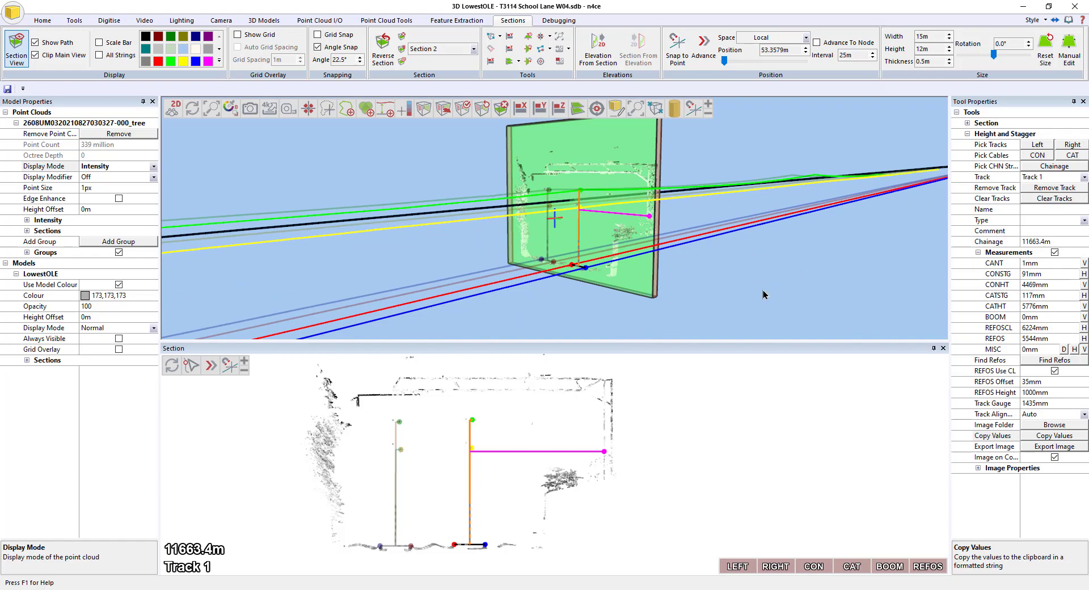